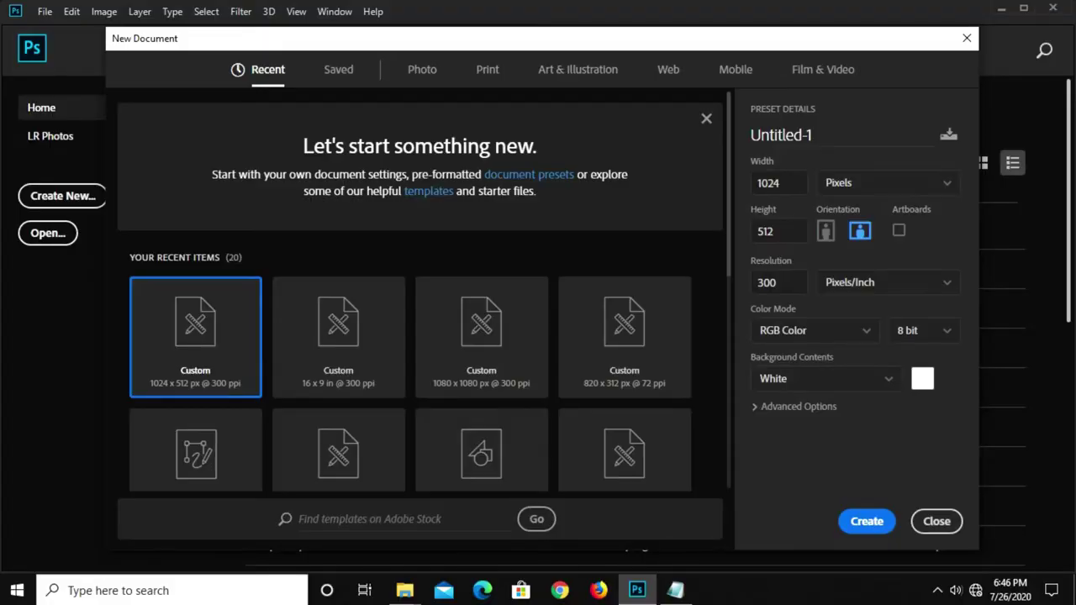
# Step: Create a 1024 x 512 px document at 300 pixels per inch with a white background
pyautogui.click(773, 190)
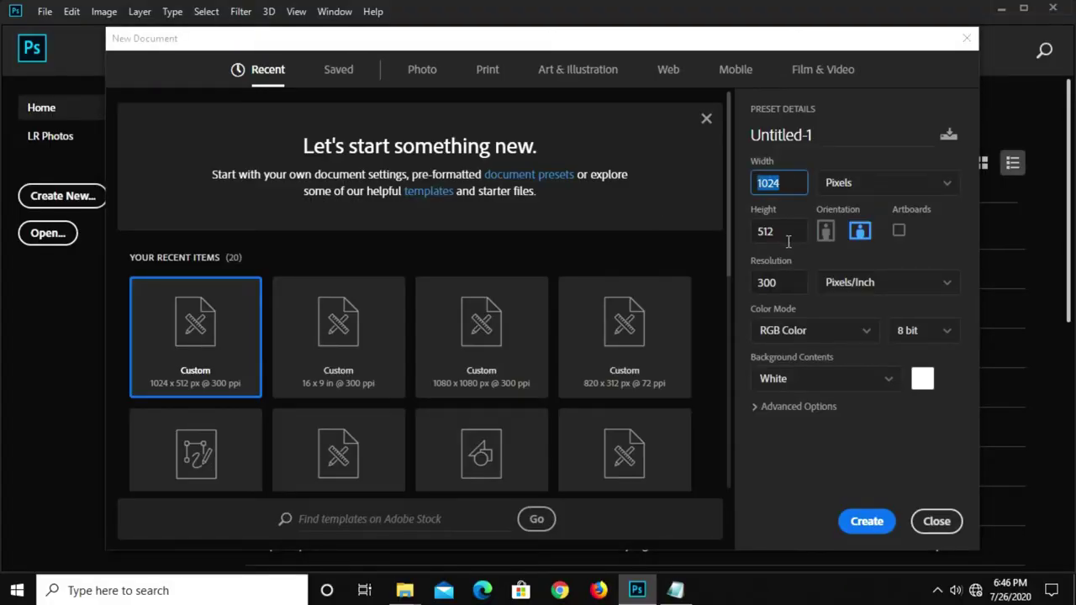
pyautogui.click(755, 239)
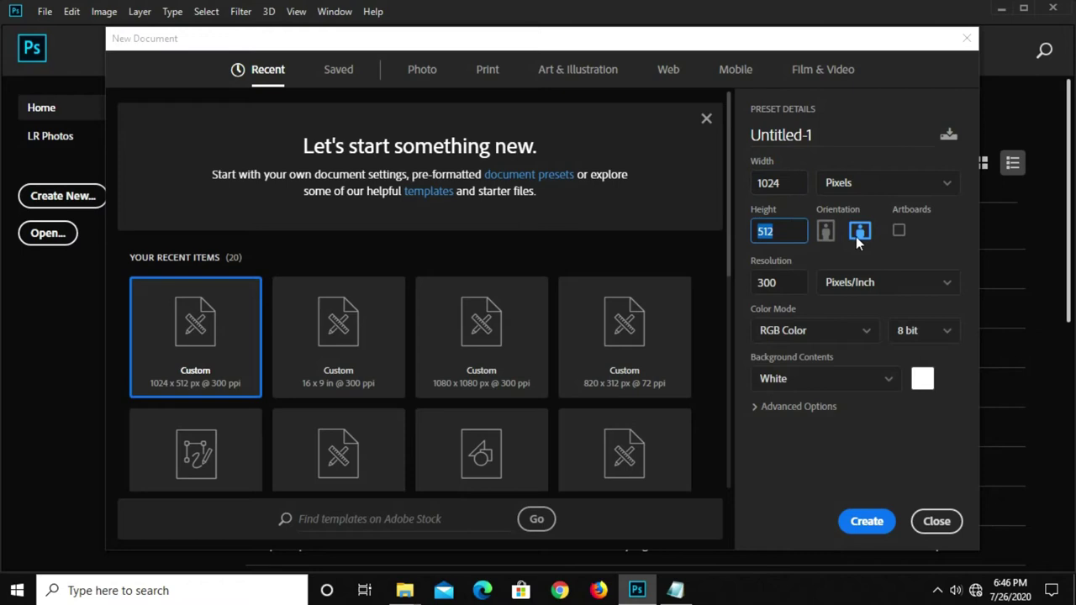
pyautogui.click(781, 283)
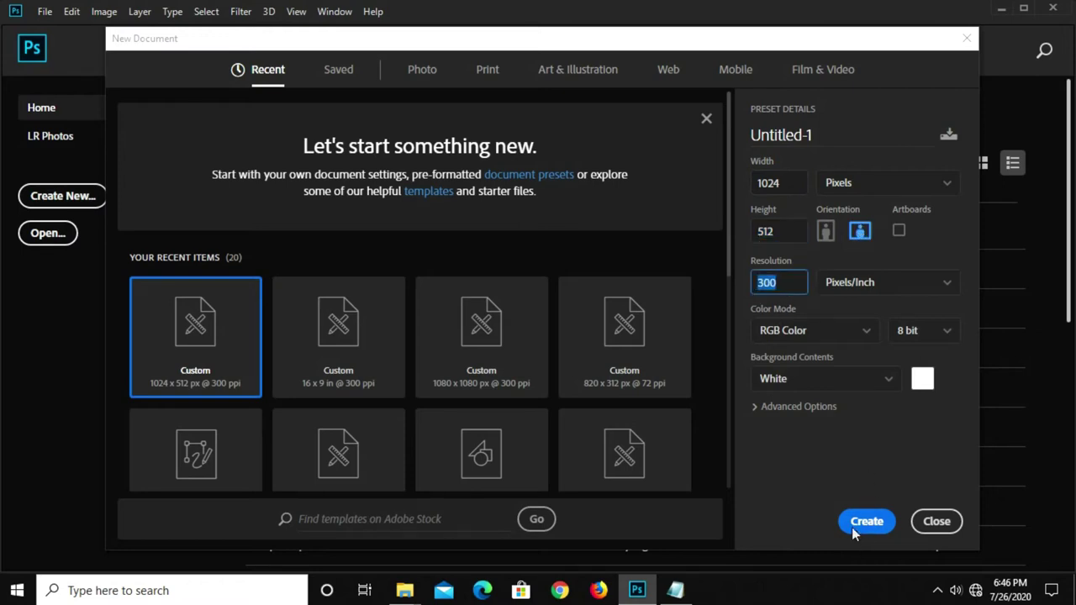
pyautogui.click(852, 527)
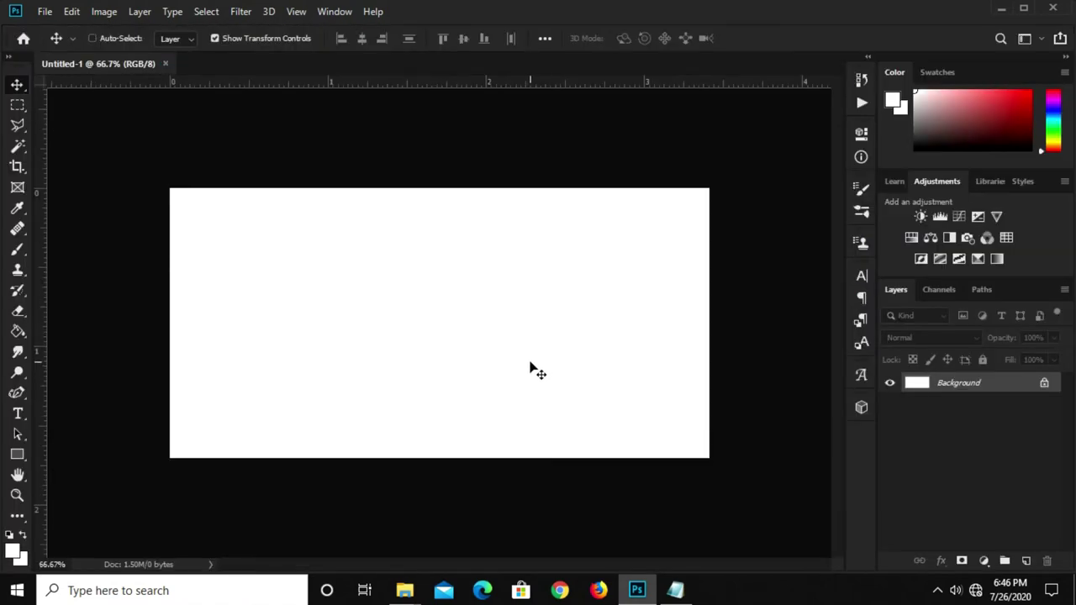
# Step: Add a Solid Color fill layer using hex 01479d copied from the notes
pyautogui.click(983, 561)
pyautogui.click(983, 280)
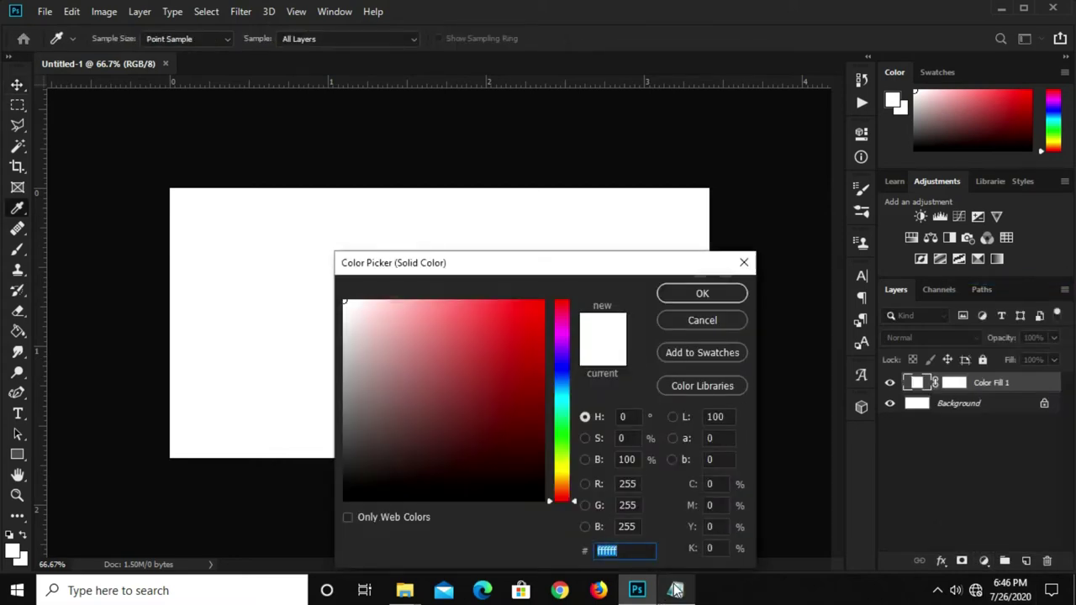
pyautogui.click(675, 590)
pyautogui.moveTo(541, 360); pyautogui.dragTo(488, 361)
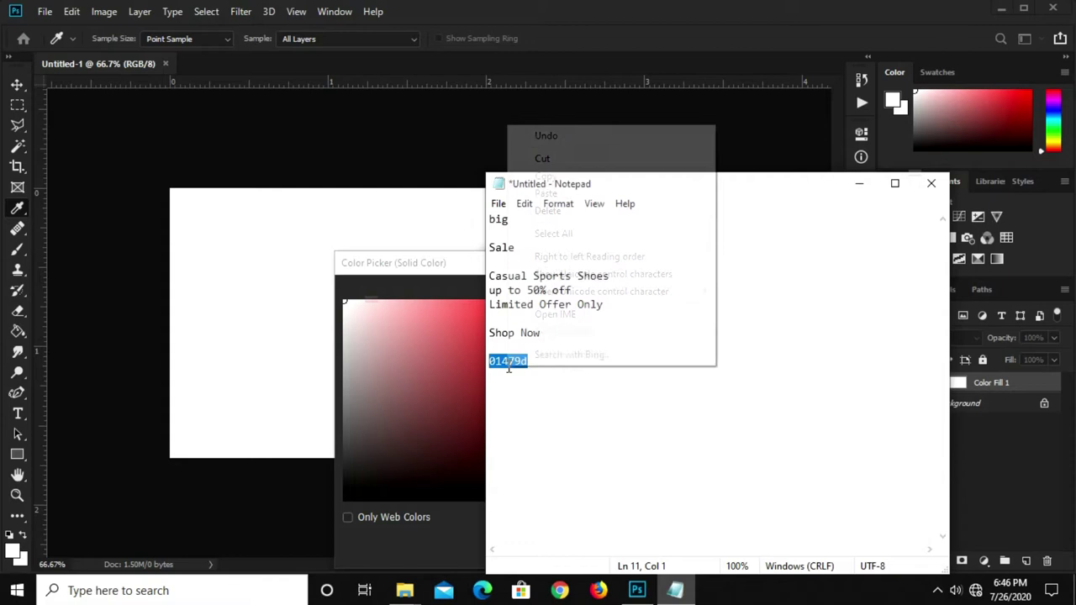
pyautogui.rightClick(508, 363)
pyautogui.click(571, 184)
pyautogui.click(458, 519)
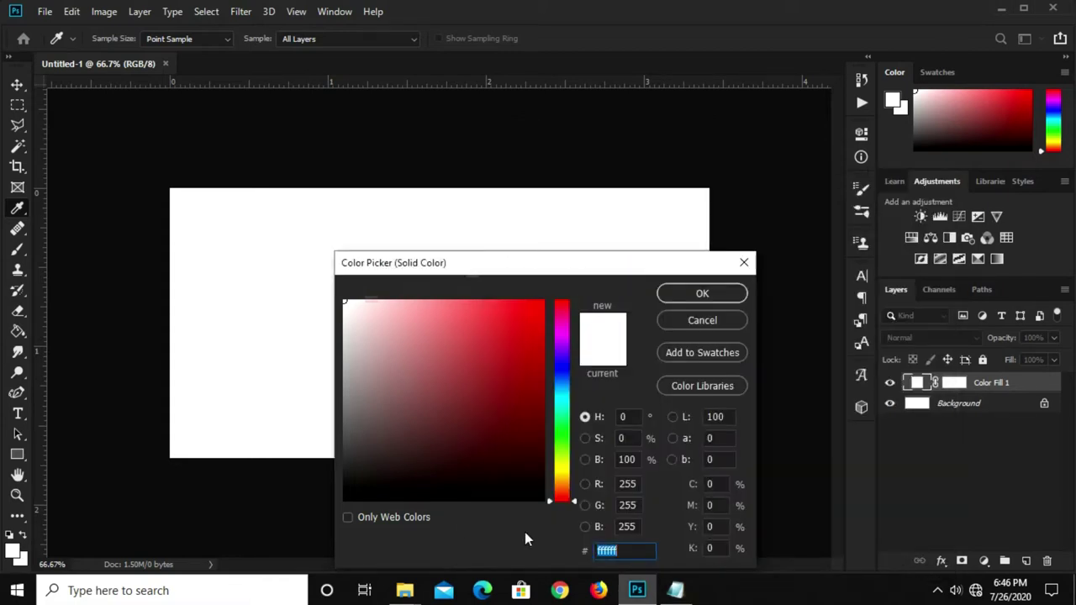
pyautogui.rightClick(605, 551)
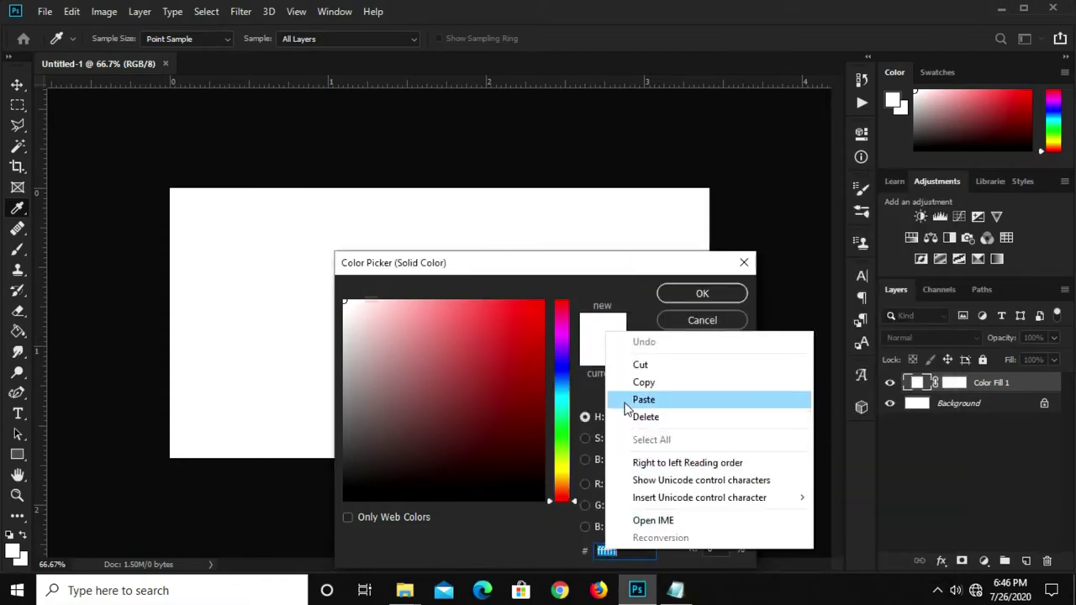
pyautogui.click(626, 400)
pyautogui.click(669, 294)
# Step: On a new Layer 1, stamp white halftone dots on the banner's left with a halftone brush
pyautogui.press('v')
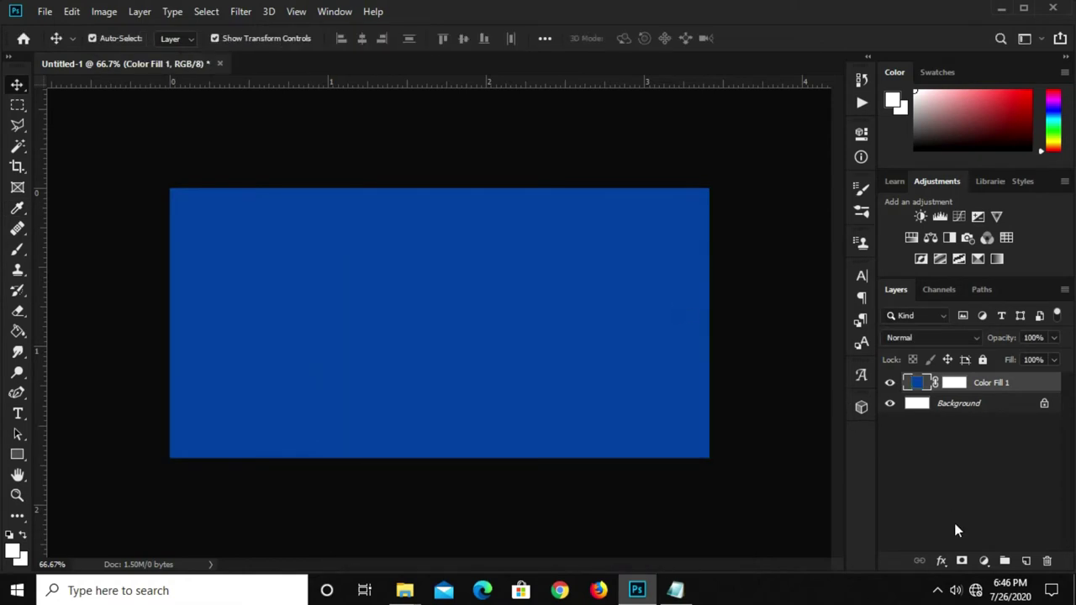
pyautogui.click(1025, 560)
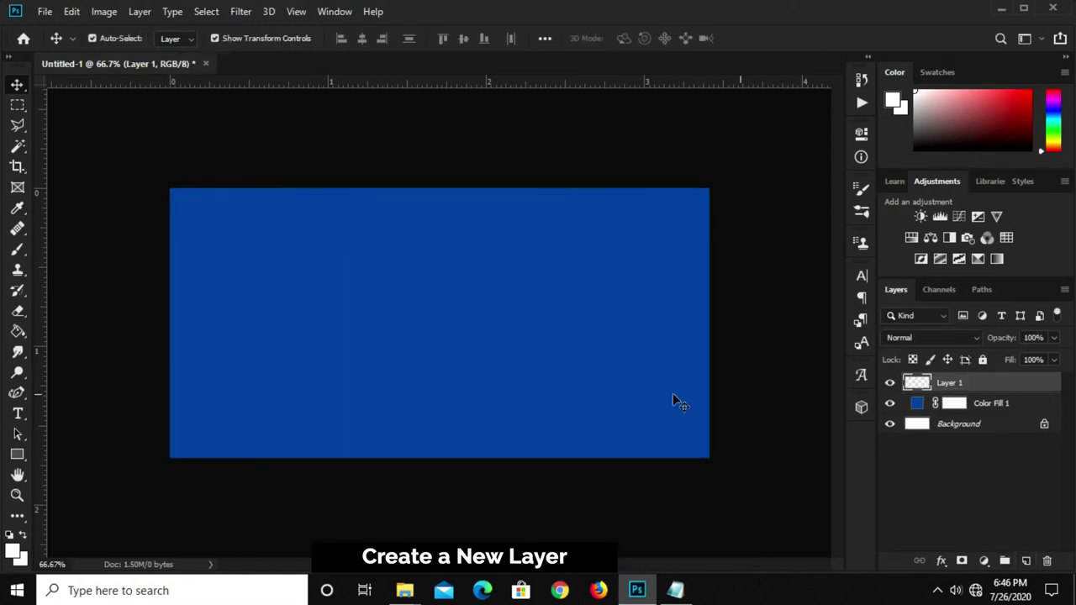
pyautogui.click(18, 250)
pyautogui.click(57, 249)
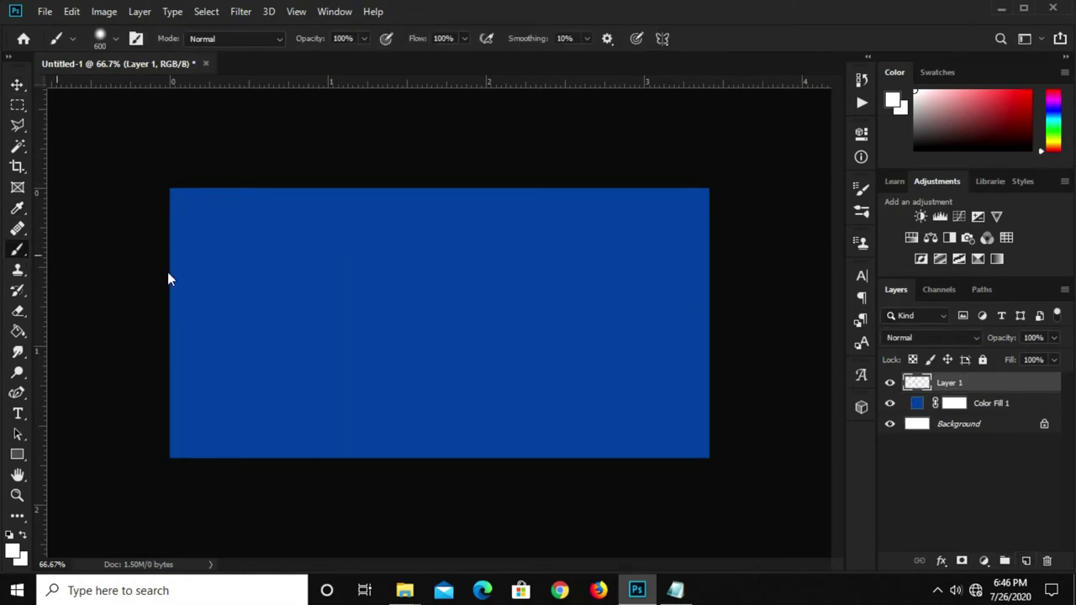
pyautogui.click(13, 551)
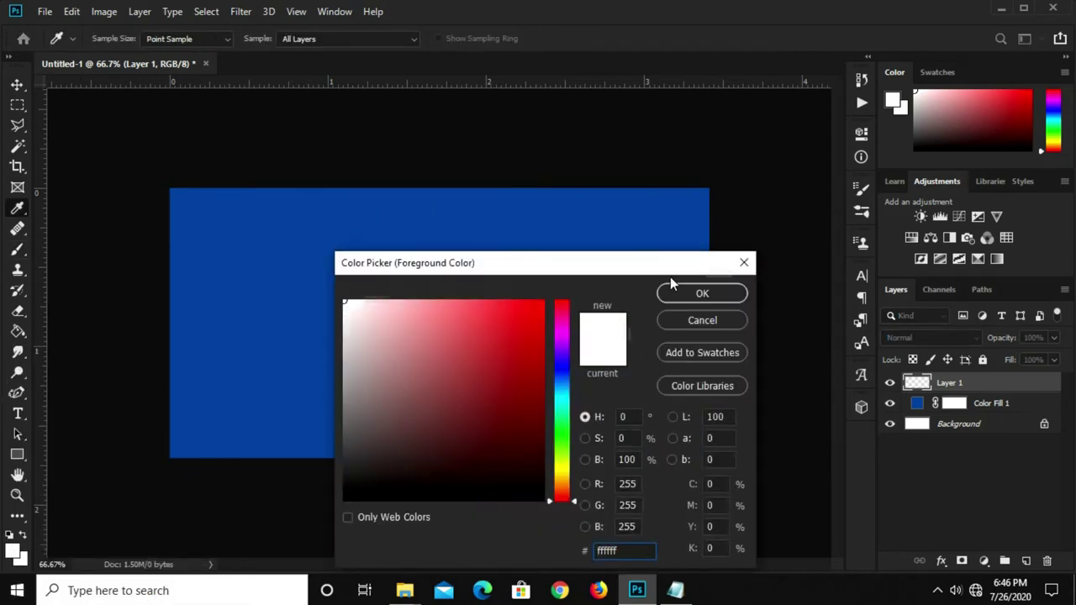
pyautogui.click(702, 292)
pyautogui.click(101, 38)
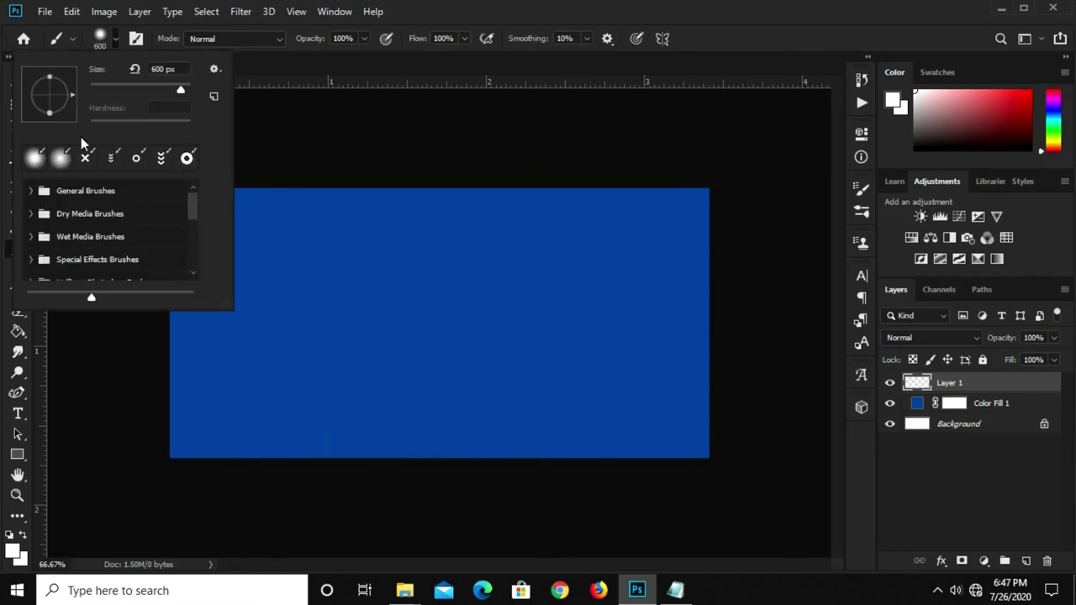
pyautogui.click(34, 161)
pyautogui.press('Return')
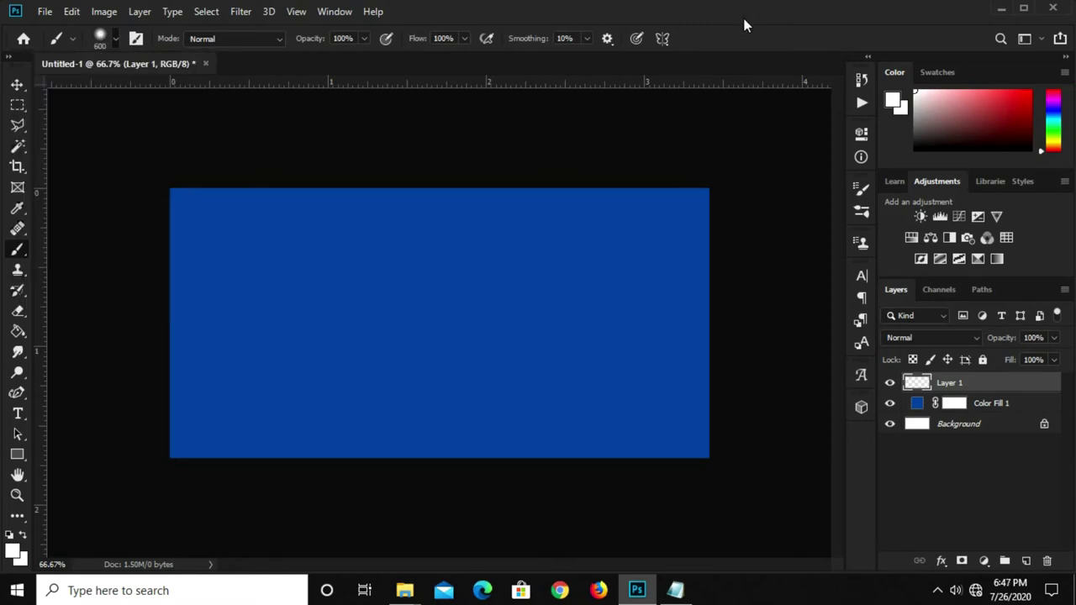
pyautogui.click(214, 326)
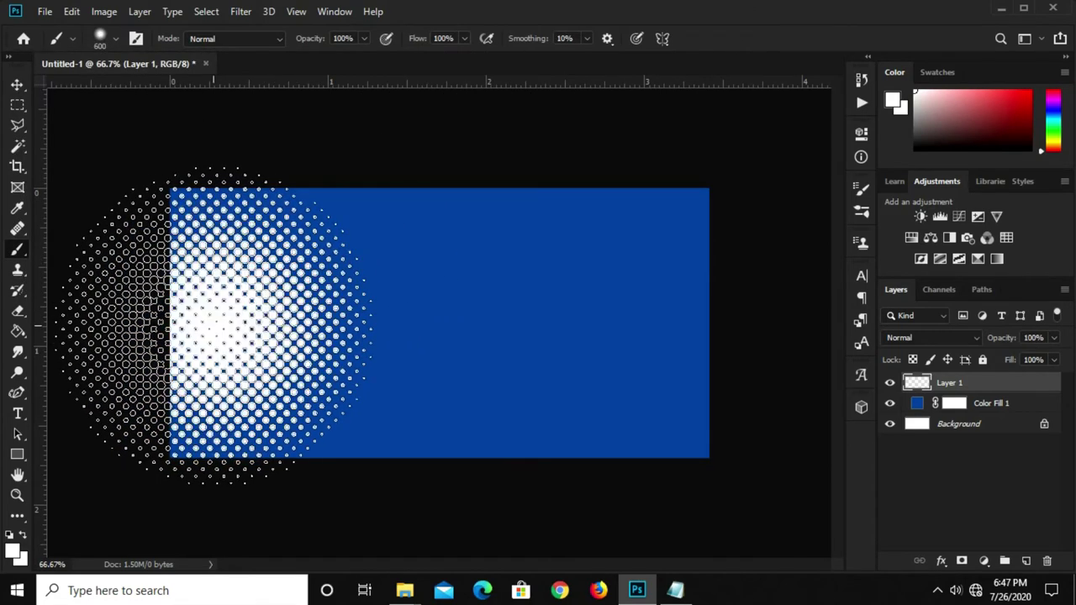
# Step: Set the halftone layer to Overlay blend mode at 9% opacity
pyautogui.press('v')
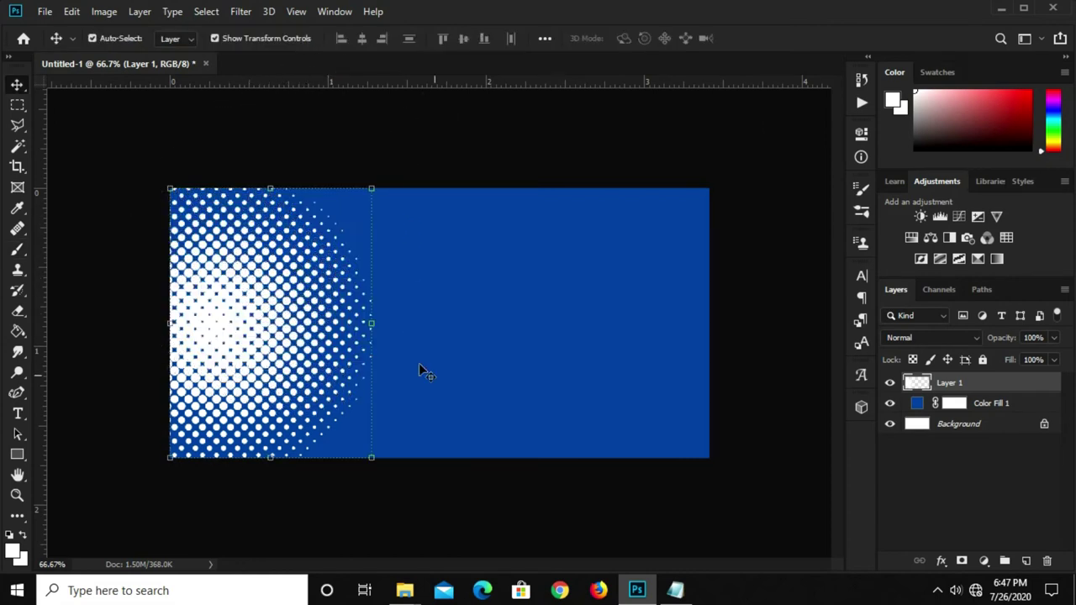
pyautogui.click(901, 338)
pyautogui.click(906, 374)
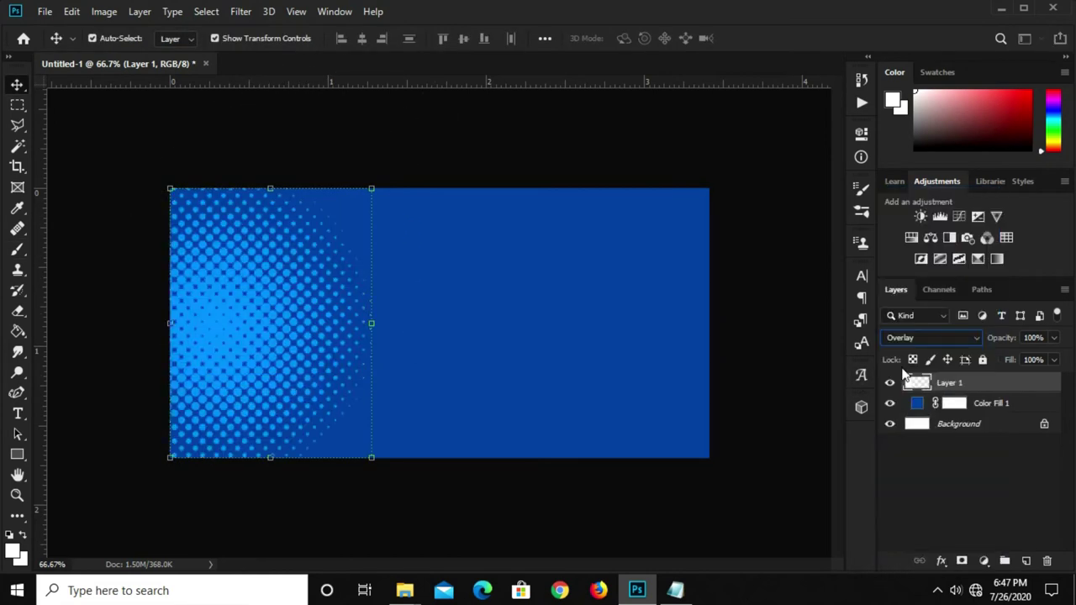
pyautogui.click(1024, 337)
pyautogui.write('9')
pyautogui.press('Return')
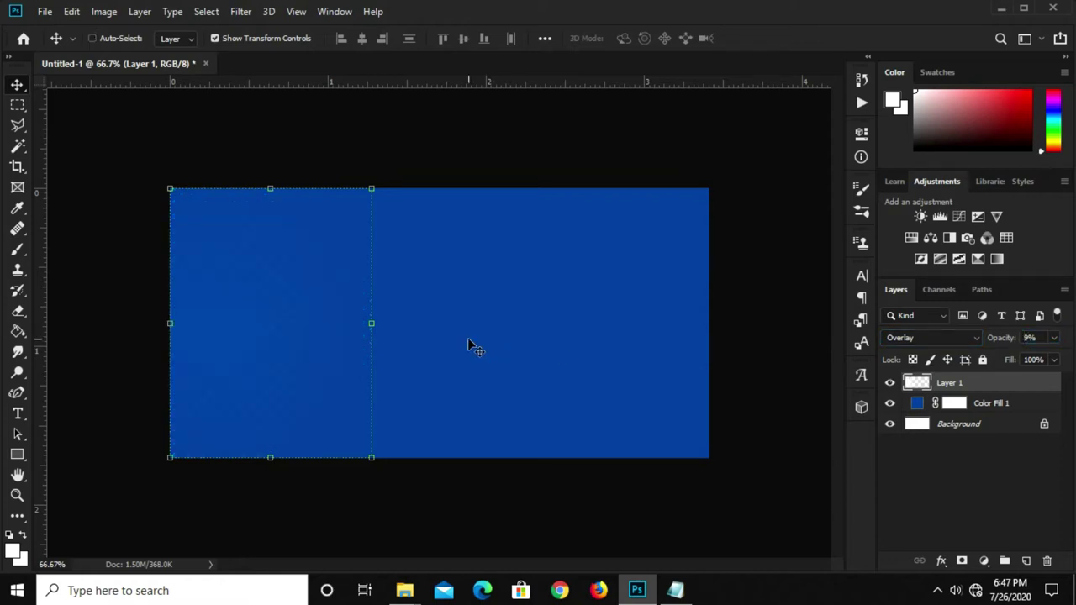
# Step: Scale the halftone texture up to about 144% and nudge it slightly right
pyautogui.hotkey('ctrl', 't')
pyautogui.moveTo(270, 459); pyautogui.dragTo(271, 523)
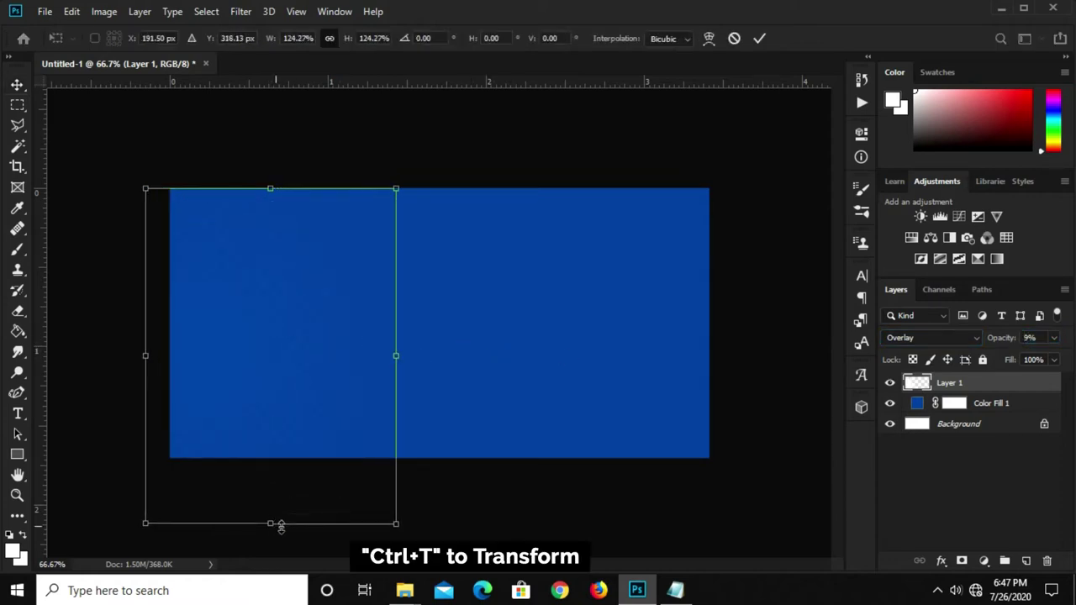
pyautogui.moveTo(270, 190); pyautogui.dragTo(273, 130)
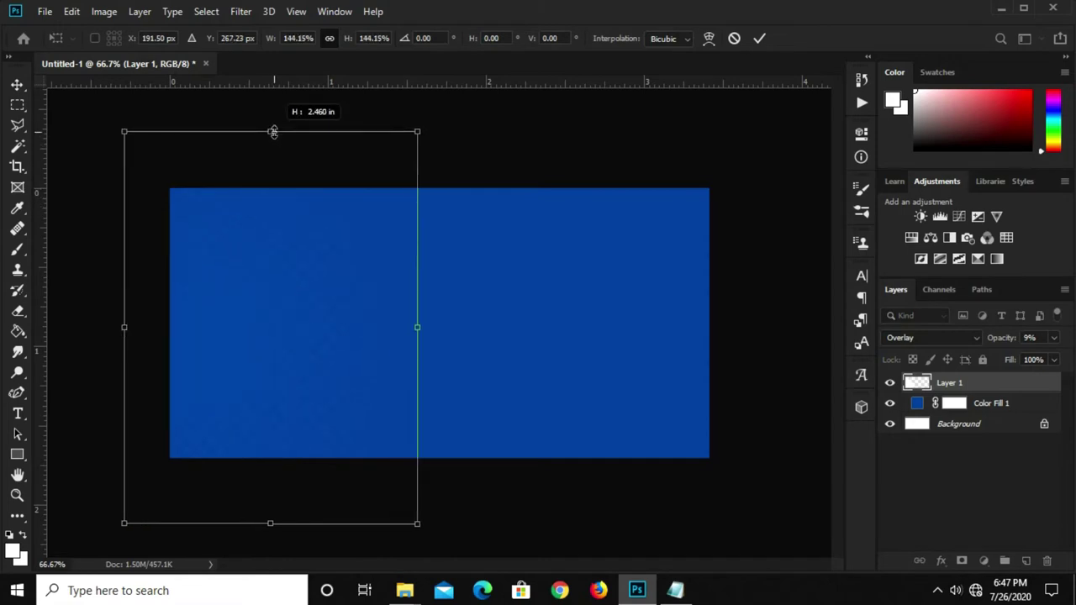
pyautogui.press('Return')
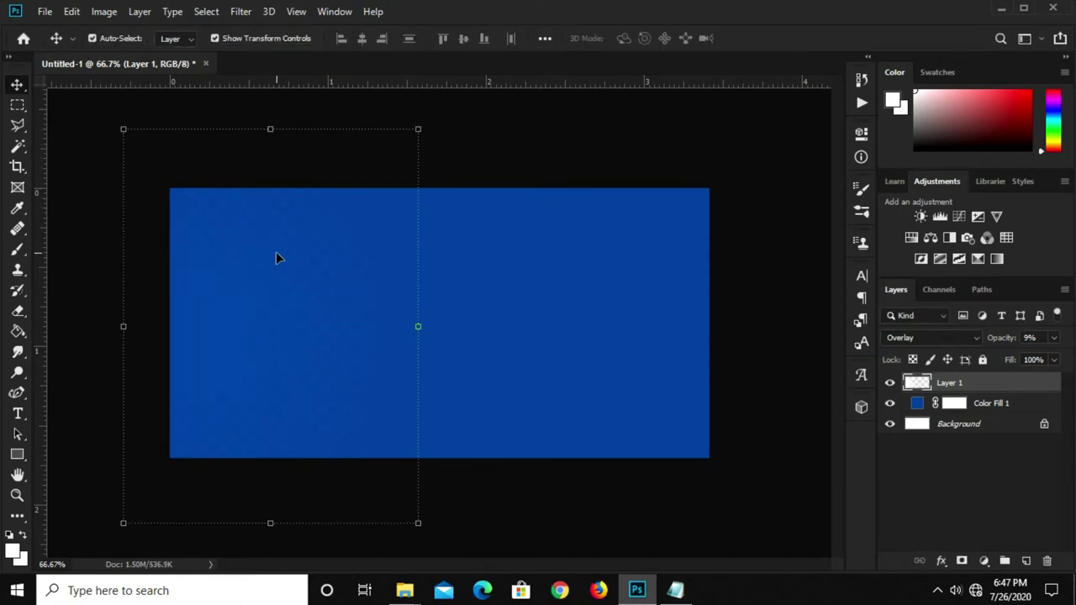
pyautogui.moveTo(279, 281)
pyautogui.mouseDown()
pyautogui.moveTo(290, 282)
pyautogui.moveTo(282, 276)
pyautogui.mouseUp()
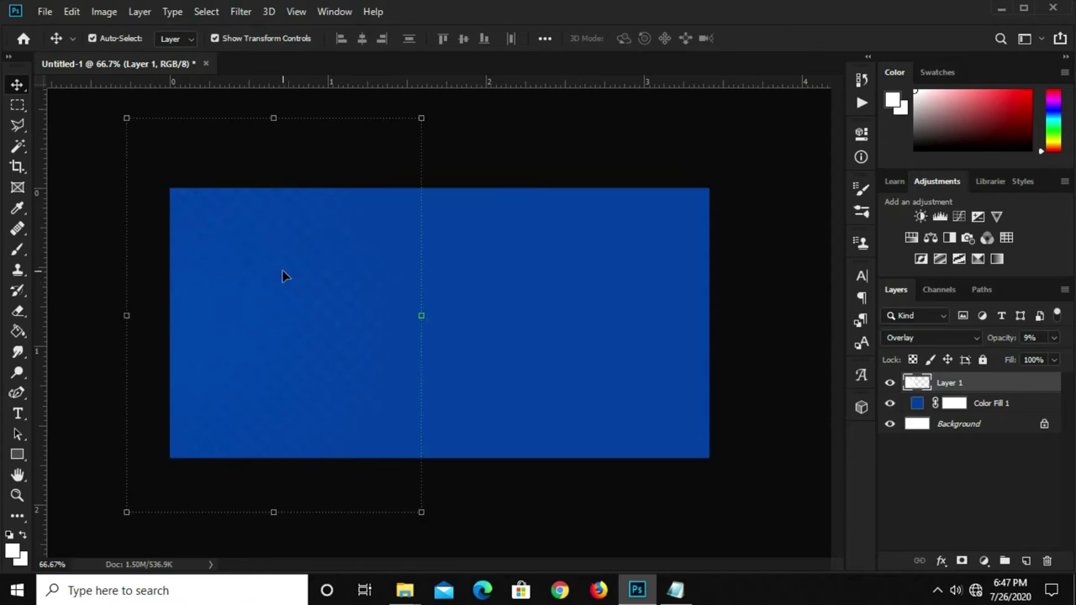
# Step: On a new Layer 2, paint a soft black glow right of centre with a 500 px soft round brush
pyautogui.click(456, 184)
pyautogui.scroll(2, 456, 184)
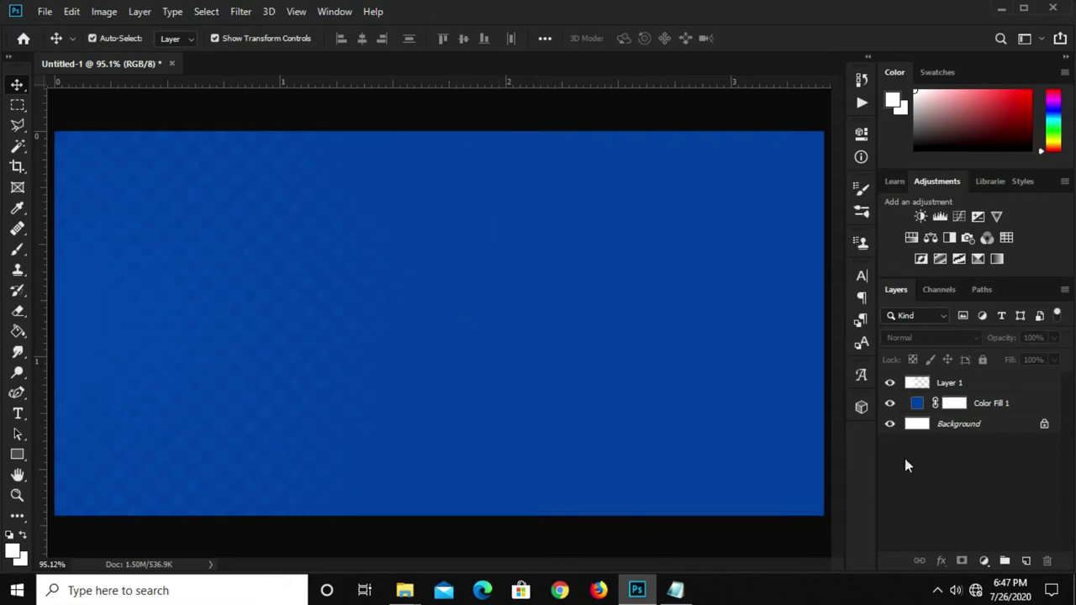
pyautogui.click(1026, 559)
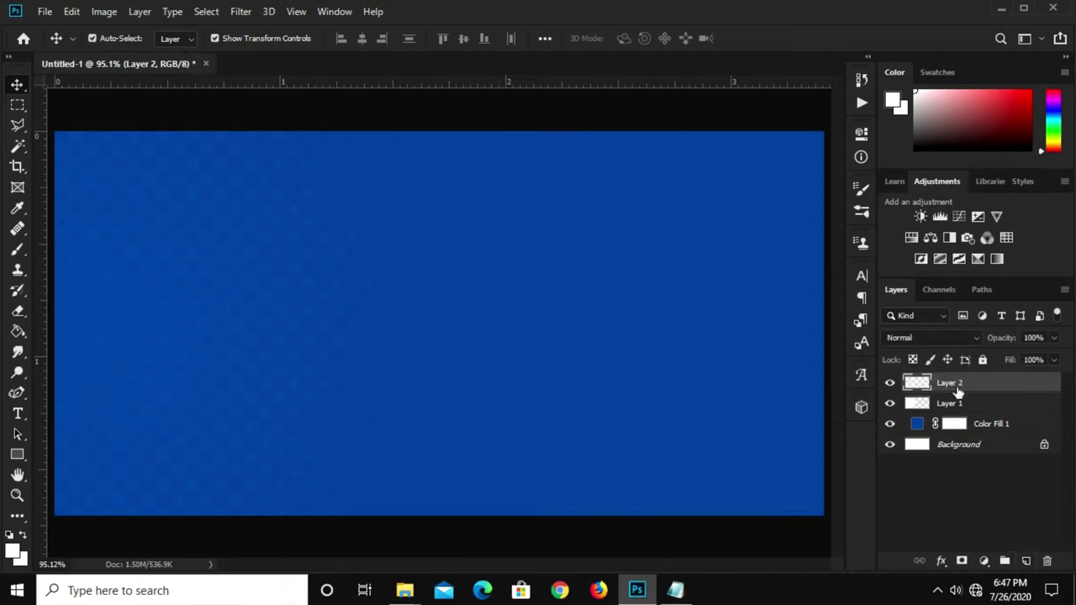
pyautogui.rightClick(17, 249)
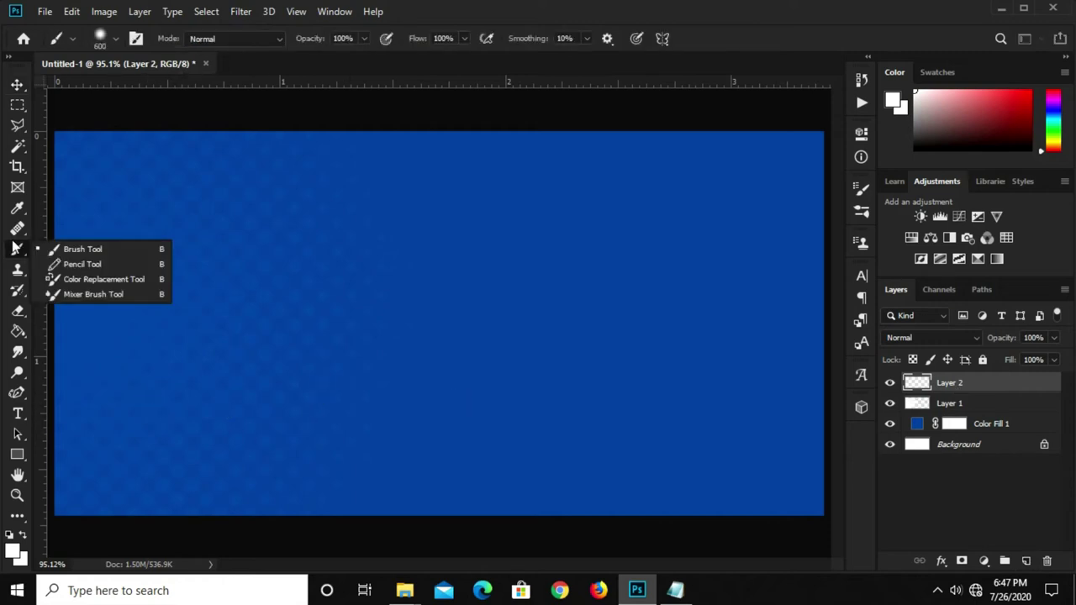
pyautogui.click(88, 255)
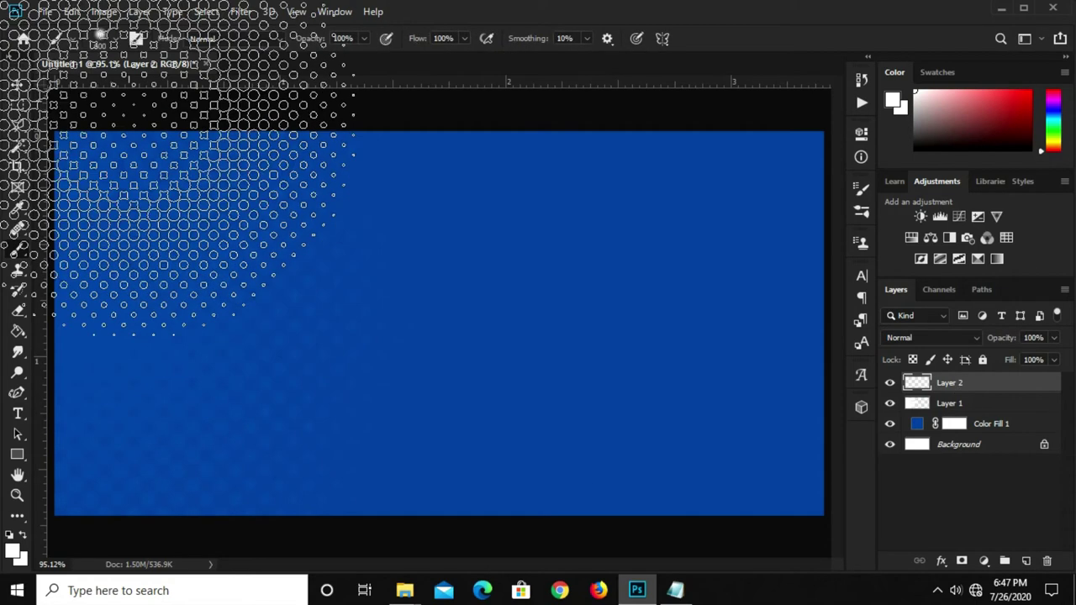
pyautogui.click(100, 39)
pyautogui.click(60, 160)
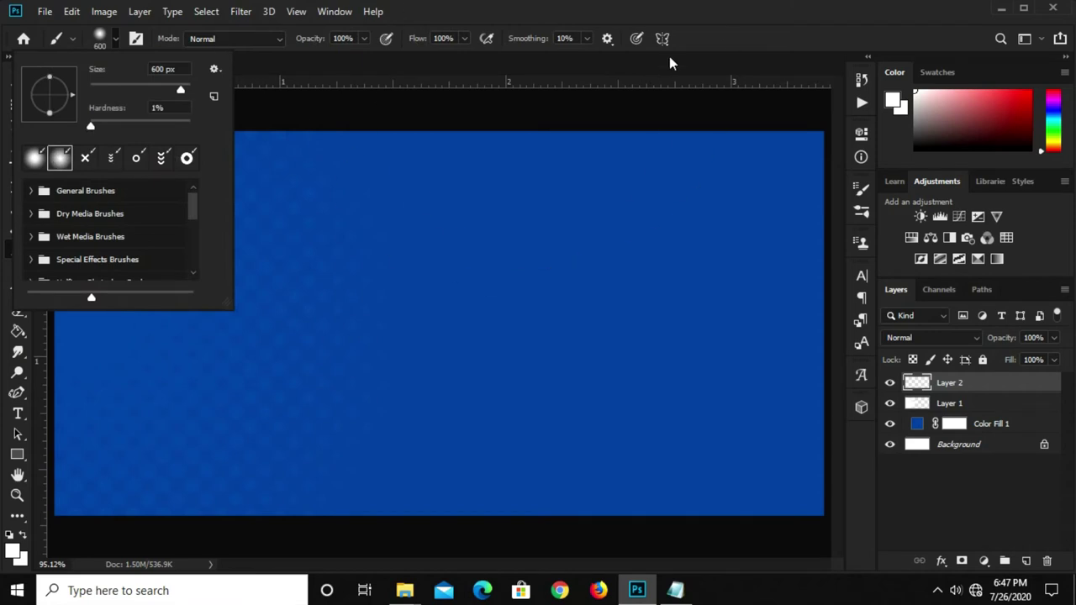
pyautogui.click(709, 48)
pyautogui.click(11, 537)
pyautogui.press('[')
pyautogui.press('[')
pyautogui.press(']')
pyautogui.click(599, 315)
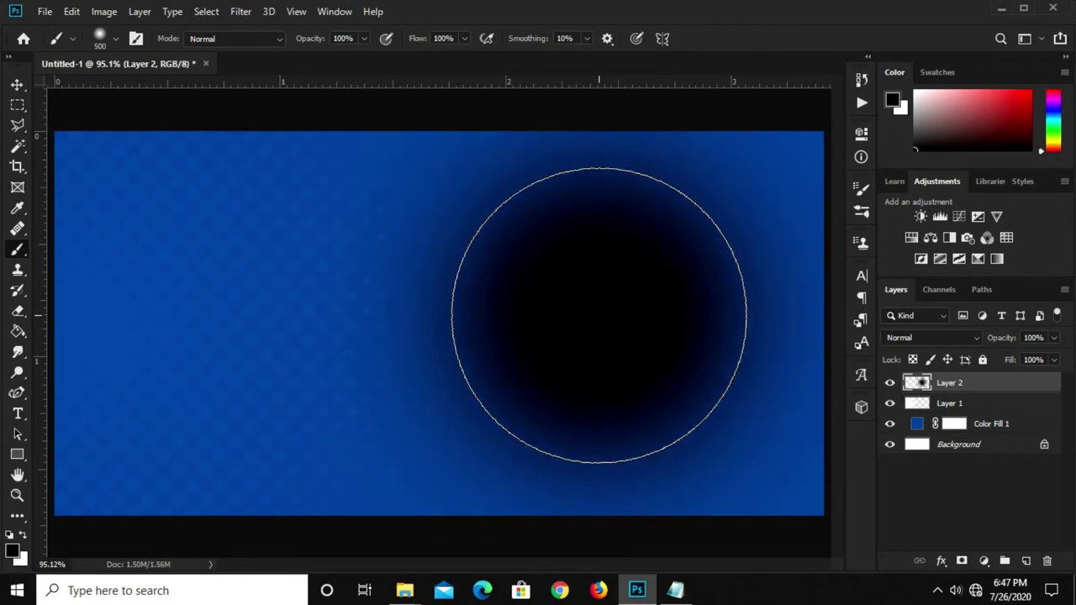
# Step: Set the dark glow layer's blend mode to Soft Light
pyautogui.press('v')
pyautogui.click(924, 337)
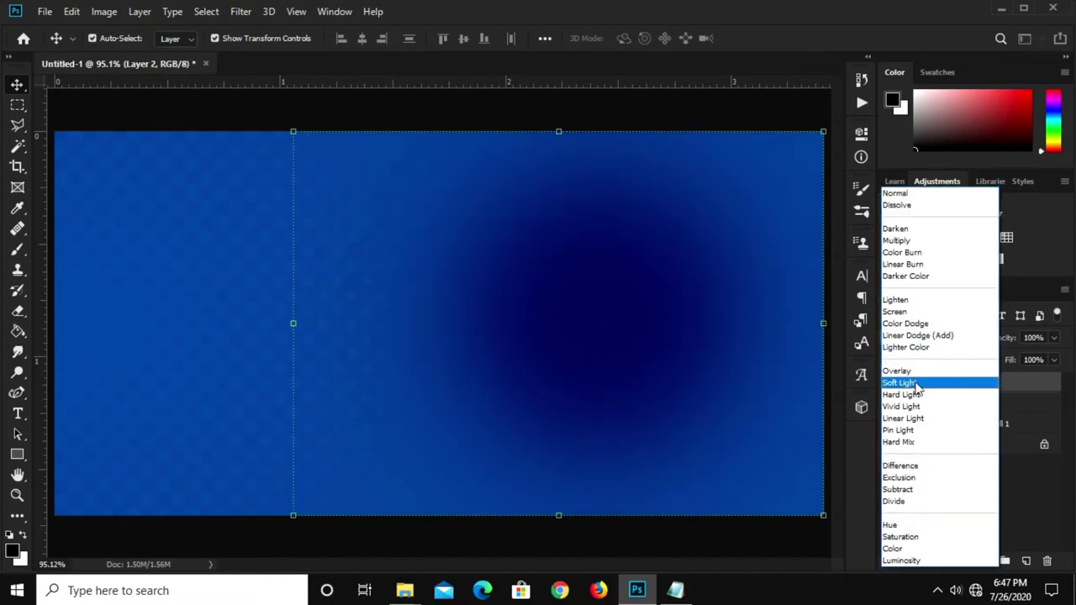
pyautogui.click(916, 384)
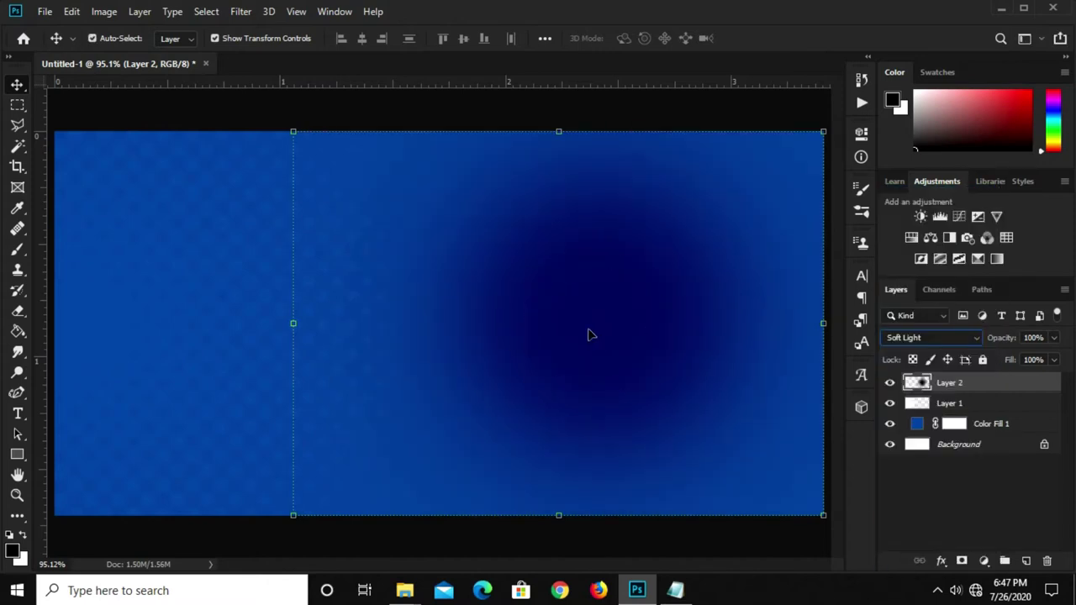
pyautogui.scroll(-2, 588, 335)
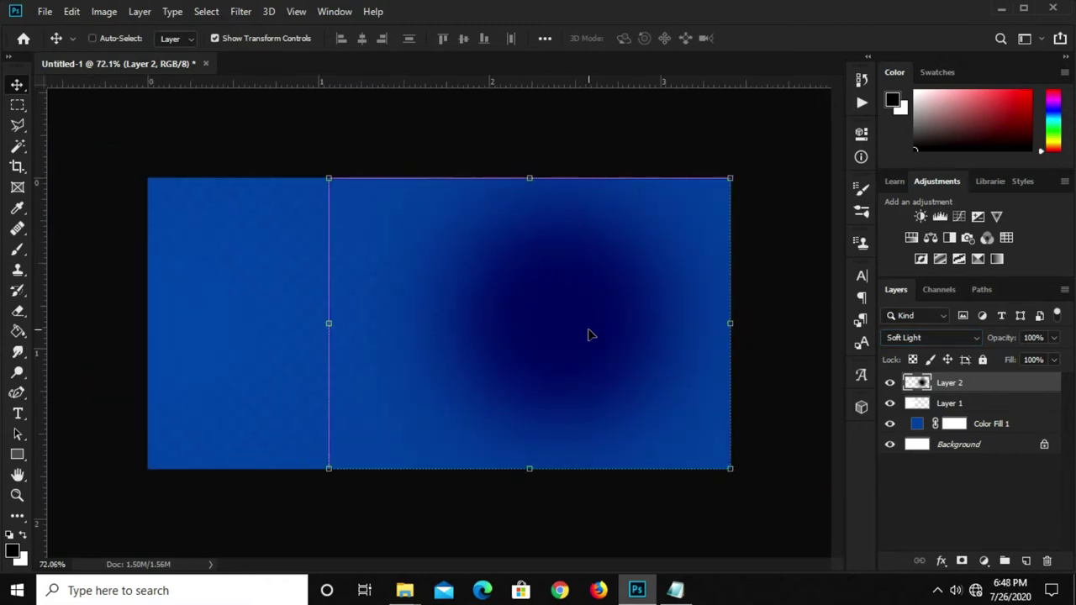
# Step: Scale the Soft Light glow layer up to about 140% and deselect it
pyautogui.hotkey('ctrl', 't')
pyautogui.moveTo(529, 182); pyautogui.dragTo(530, 120)
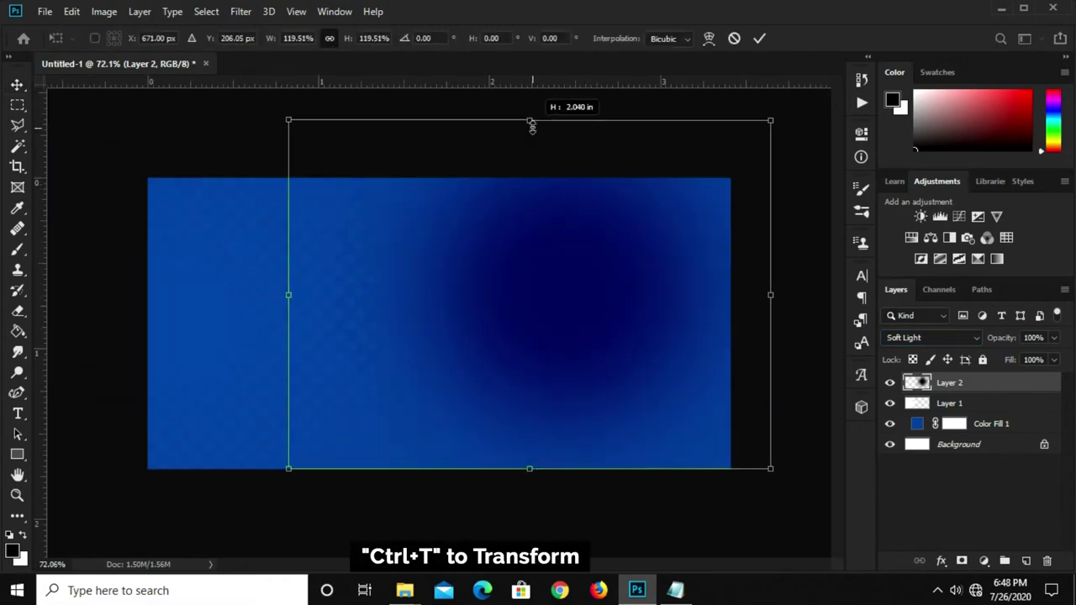
pyautogui.moveTo(530, 467); pyautogui.dragTo(528, 527)
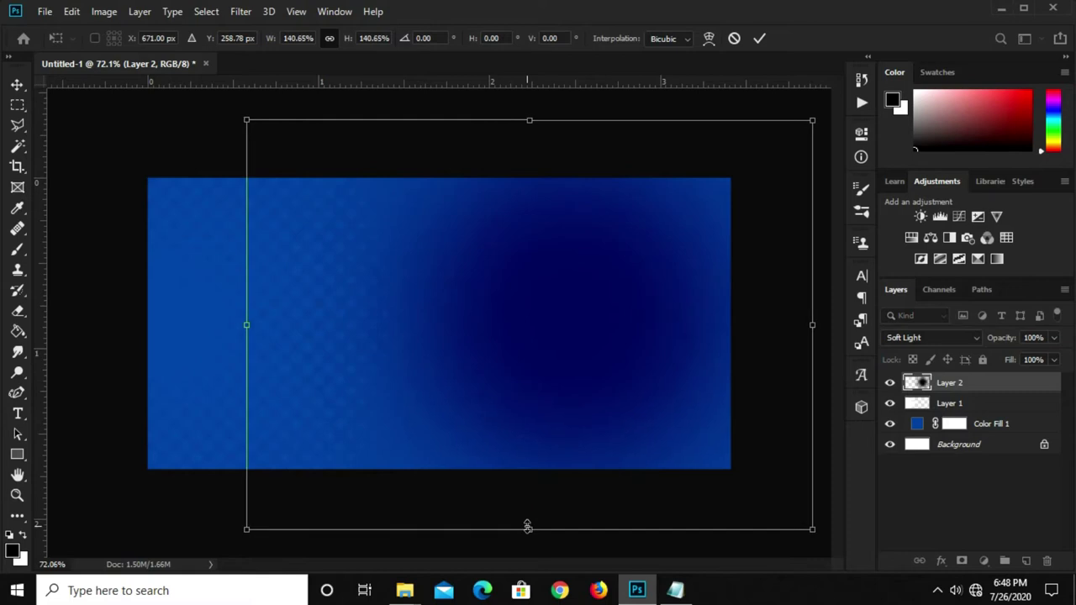
pyautogui.press('Return')
pyautogui.click(567, 159)
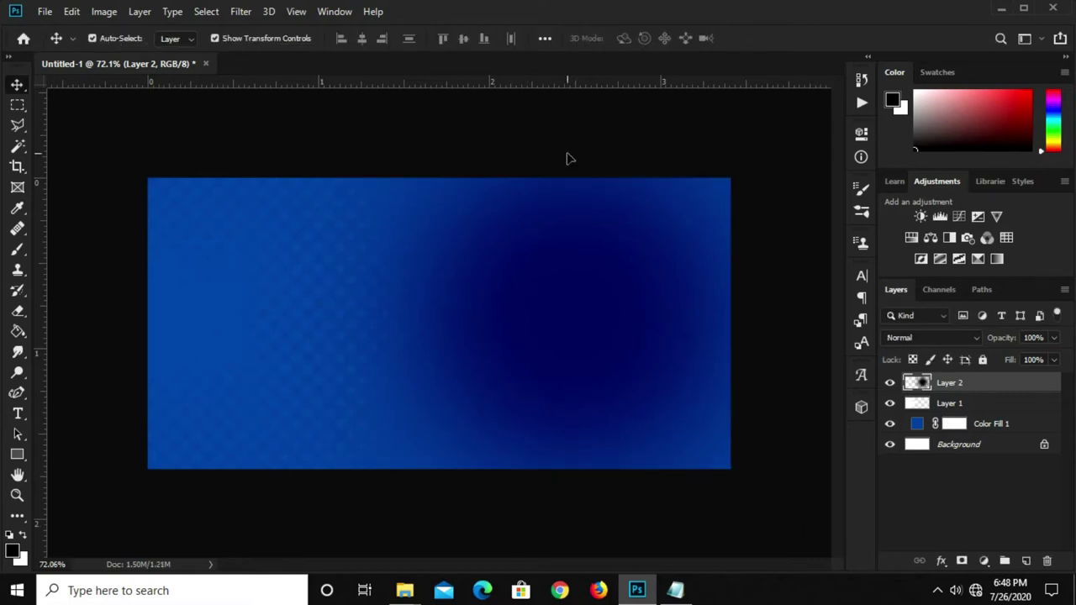
pyautogui.scroll(-1, 567, 159)
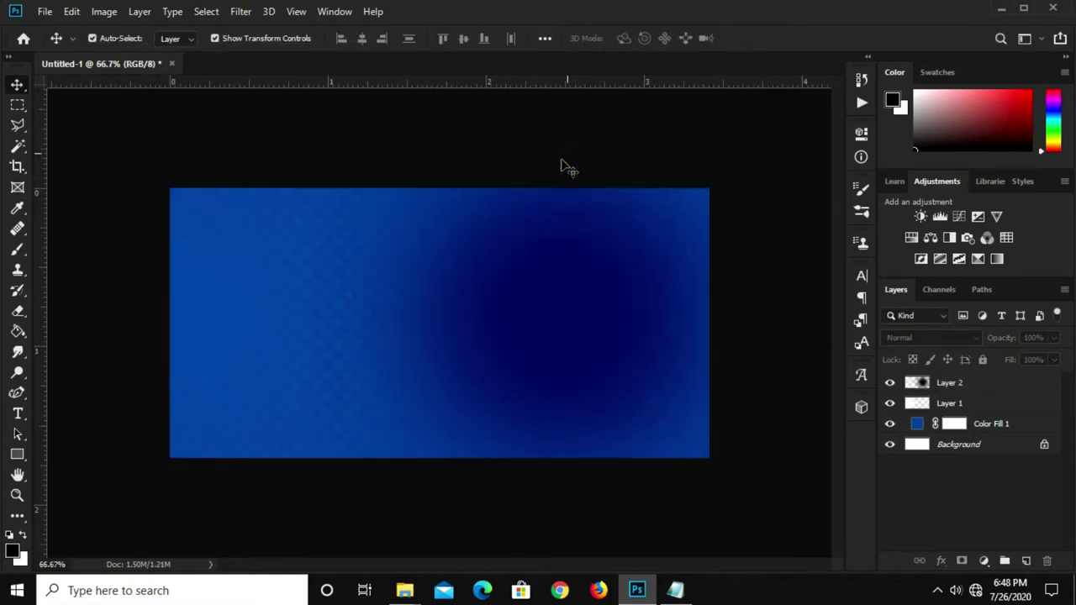
# Step: Nudge the glow layer slightly down and deselect it
pyautogui.scroll(1, 551, 256)
pyautogui.click(552, 255)
pyautogui.moveTo(553, 250); pyautogui.dragTo(552, 249)
pyautogui.click(567, 152)
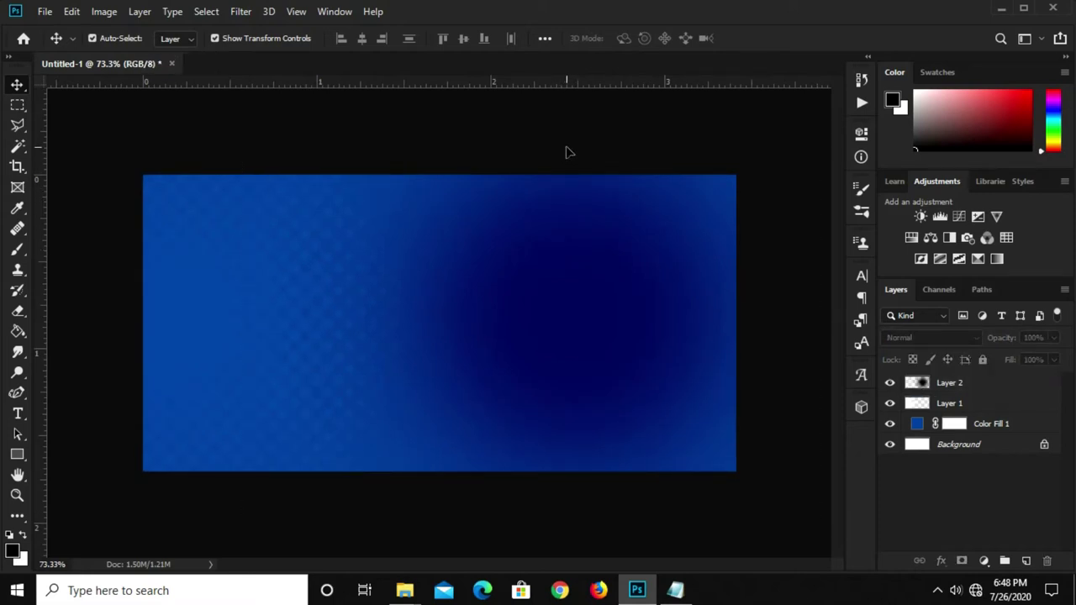
# Step: Add a BIG text layer near the banner's top left, pasting the word from the notes
pyautogui.click(18, 413)
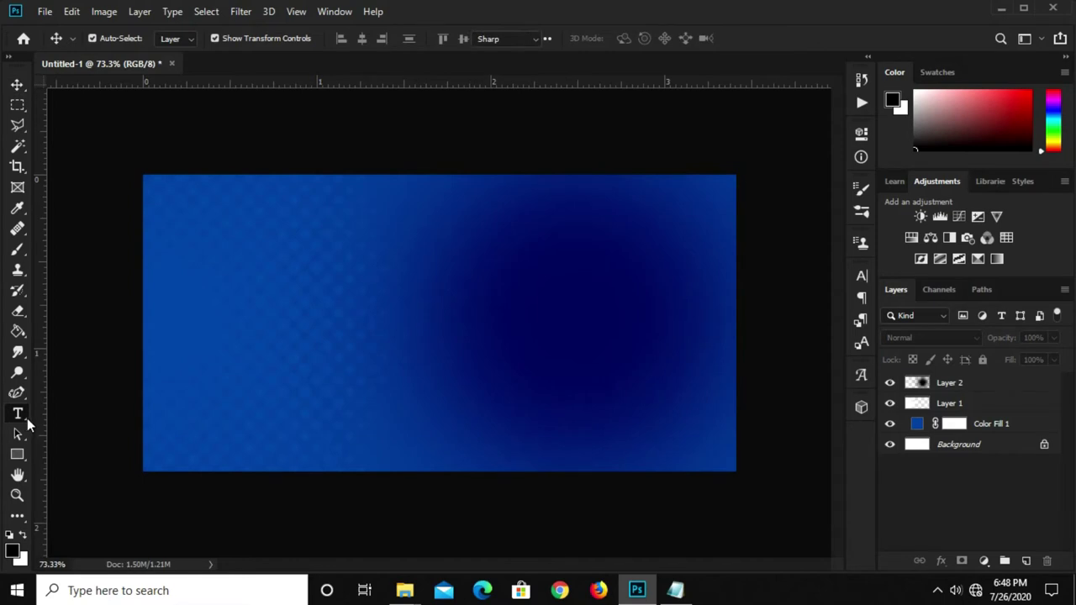
pyautogui.click(675, 589)
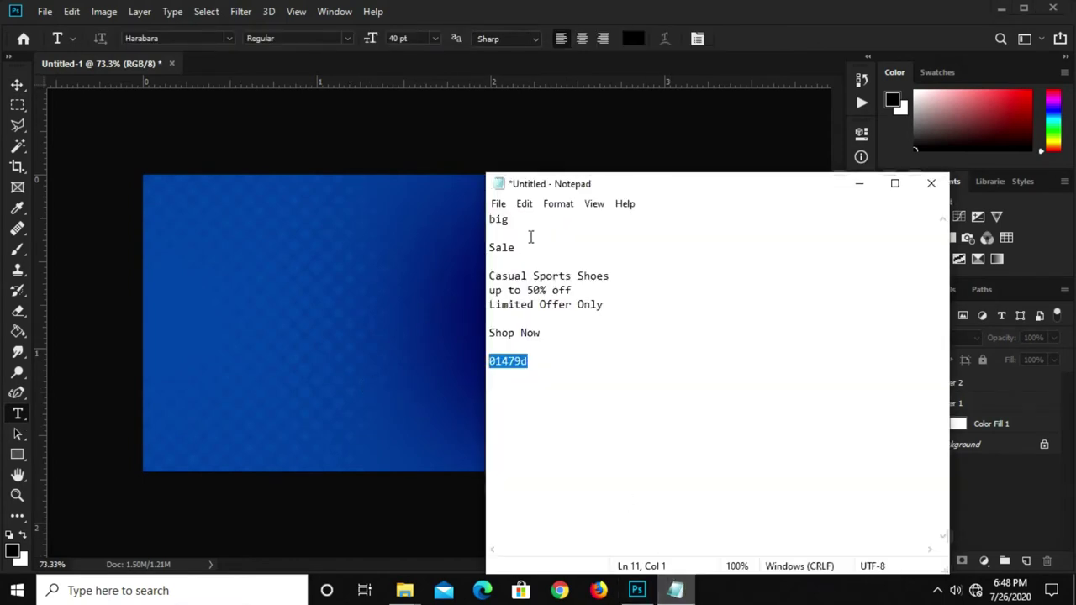
pyautogui.moveTo(519, 220); pyautogui.dragTo(476, 219)
pyautogui.rightClick(493, 220)
pyautogui.click(529, 275)
pyautogui.click(310, 241)
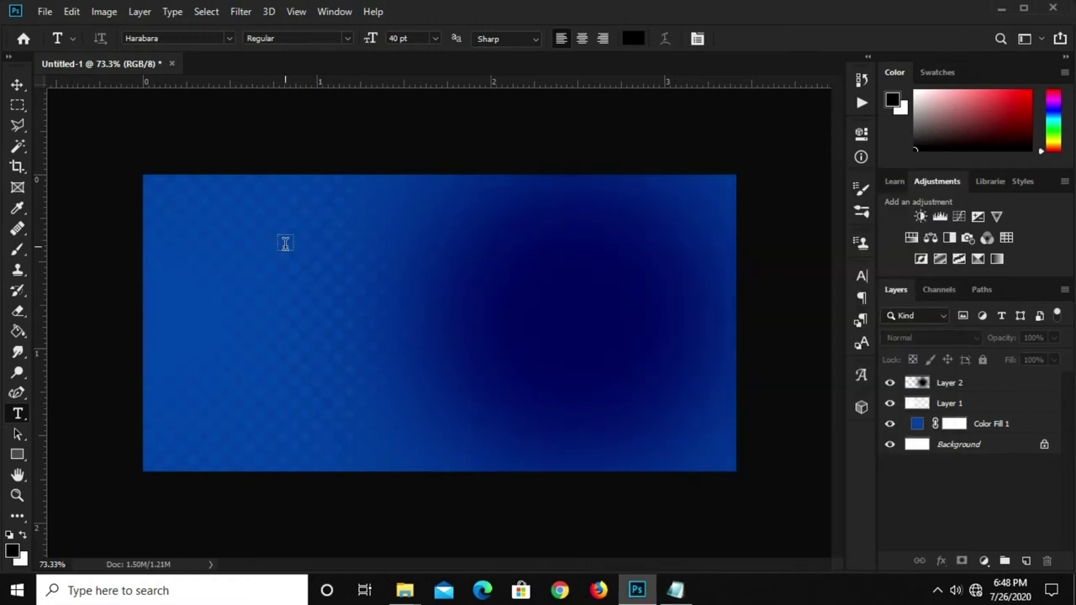
pyautogui.click(285, 243)
pyautogui.hotkey('ctrl', 'v')
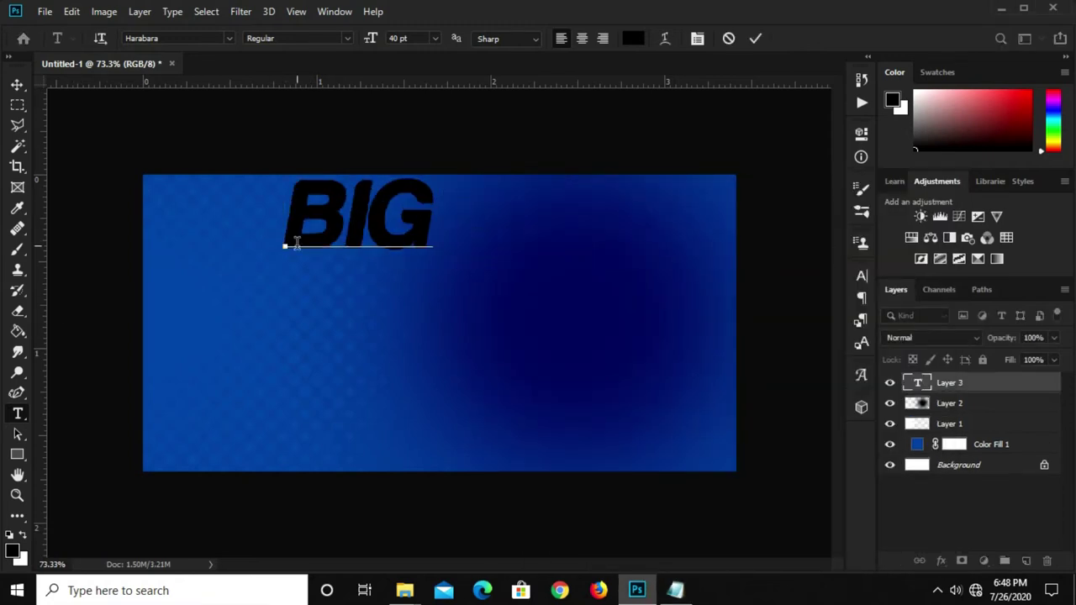
pyautogui.click(755, 38)
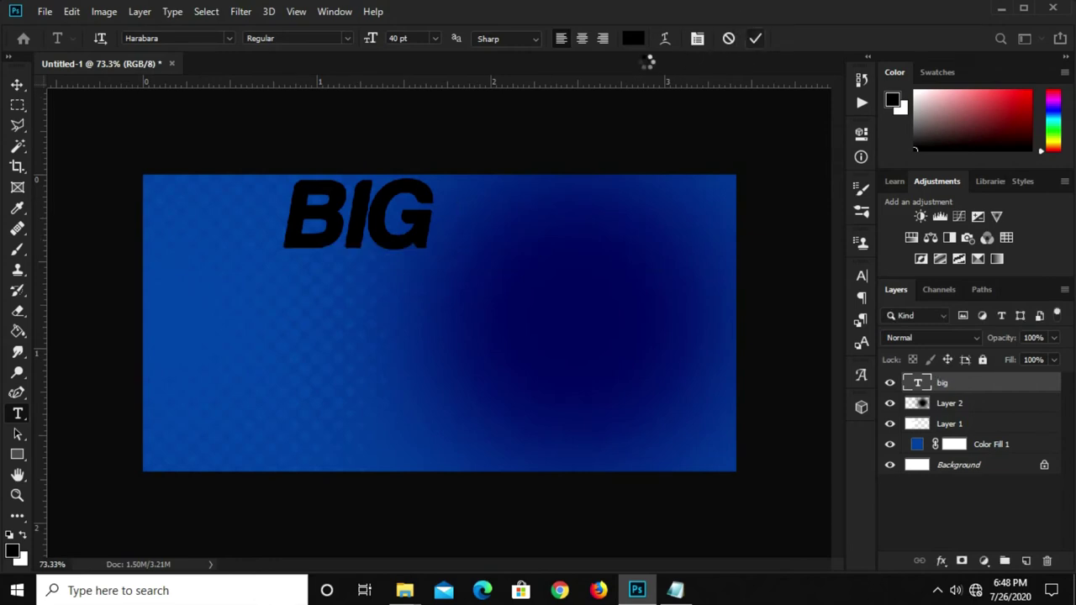
pyautogui.click(632, 38)
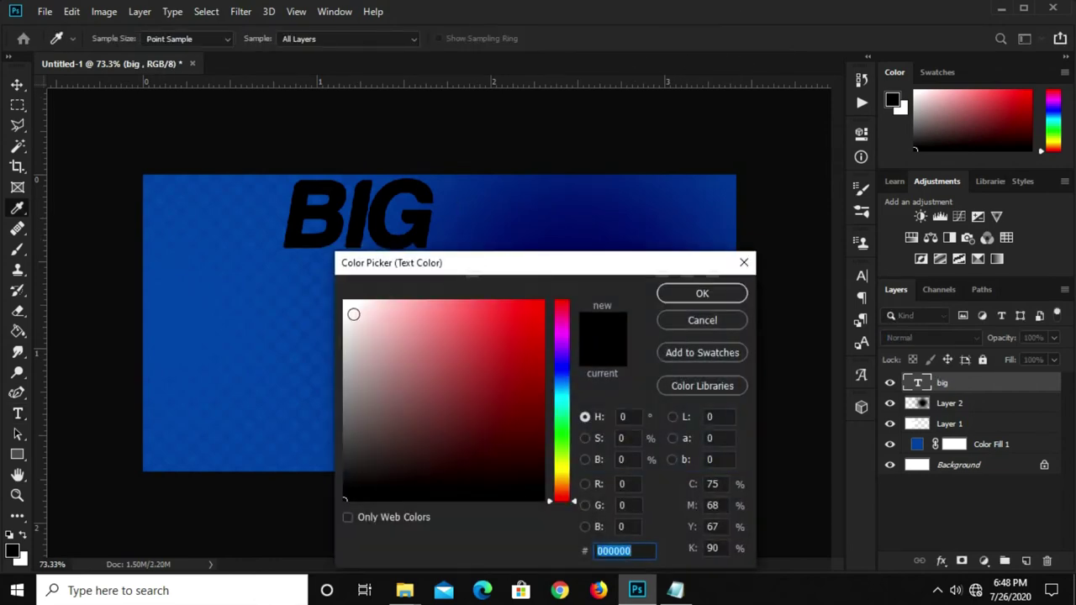
# Step: Make the BIG text white (#ffffff) and turn off Faux Italic
pyautogui.write('ffffff')
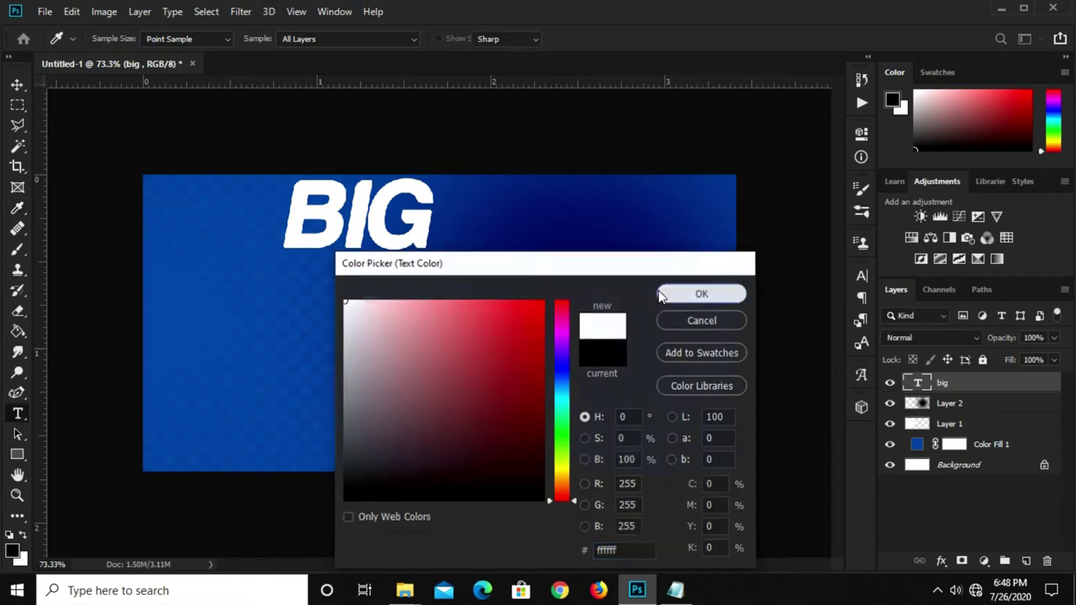
pyautogui.click(691, 294)
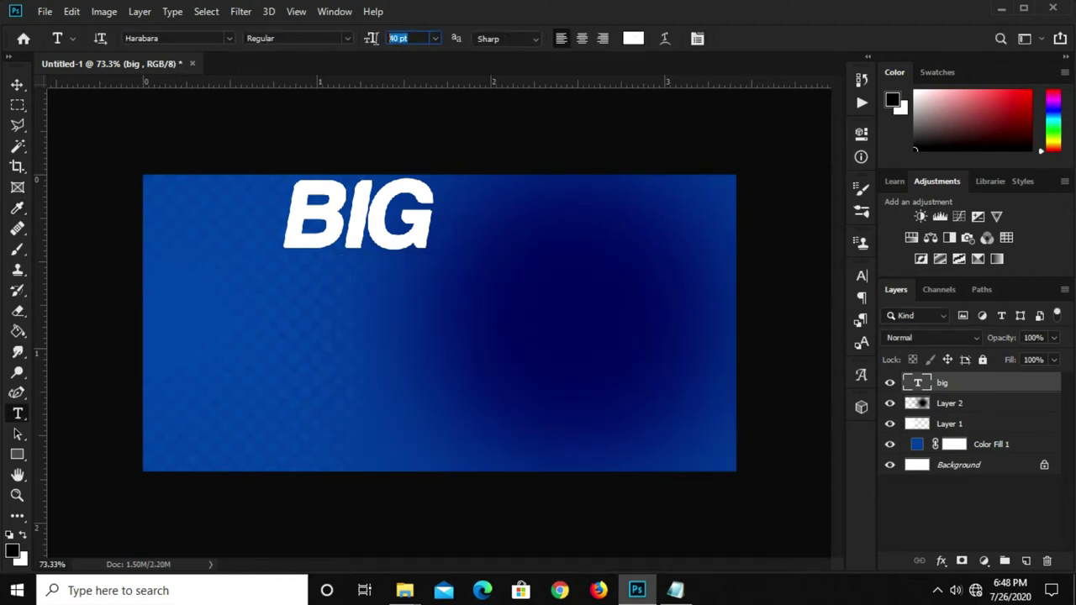
pyautogui.click(859, 278)
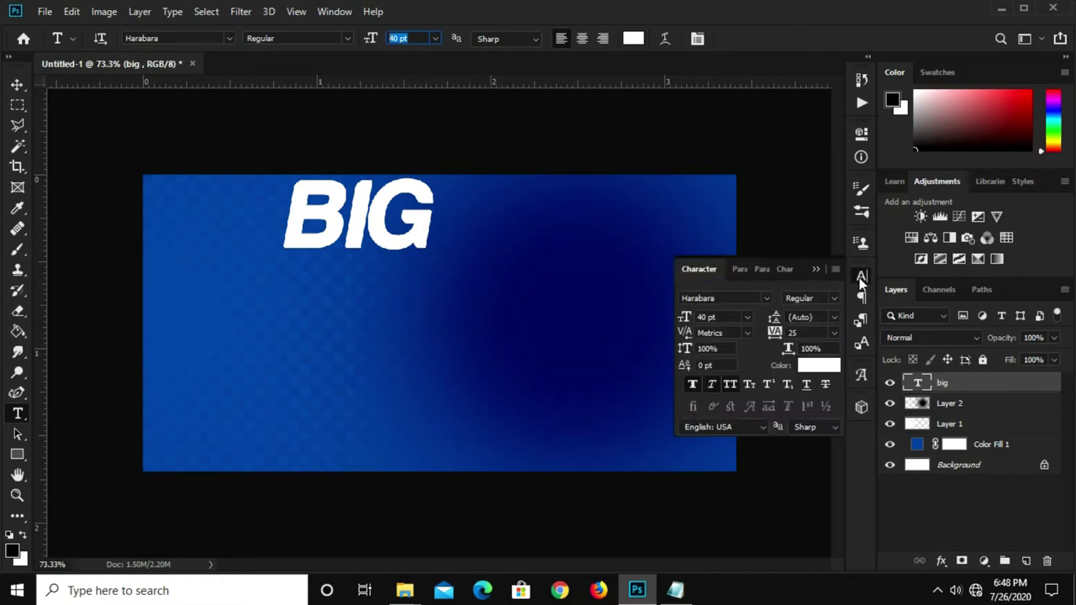
pyautogui.click(711, 387)
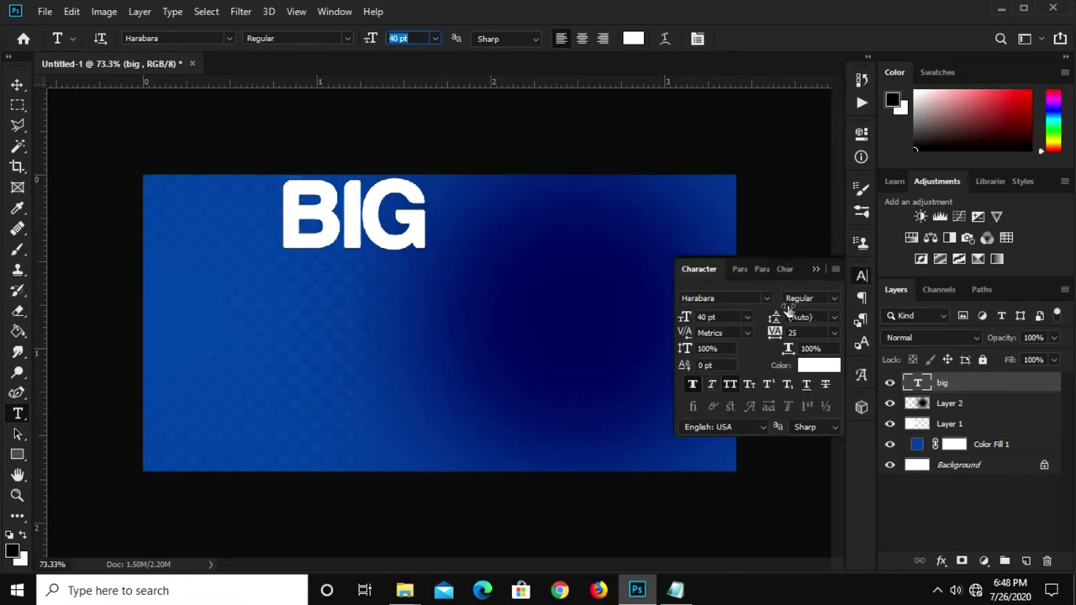
pyautogui.click(814, 270)
# Step: Dismiss the invalid-entry warning and move BIG toward the banner's upper-left corner
pyautogui.write('v')
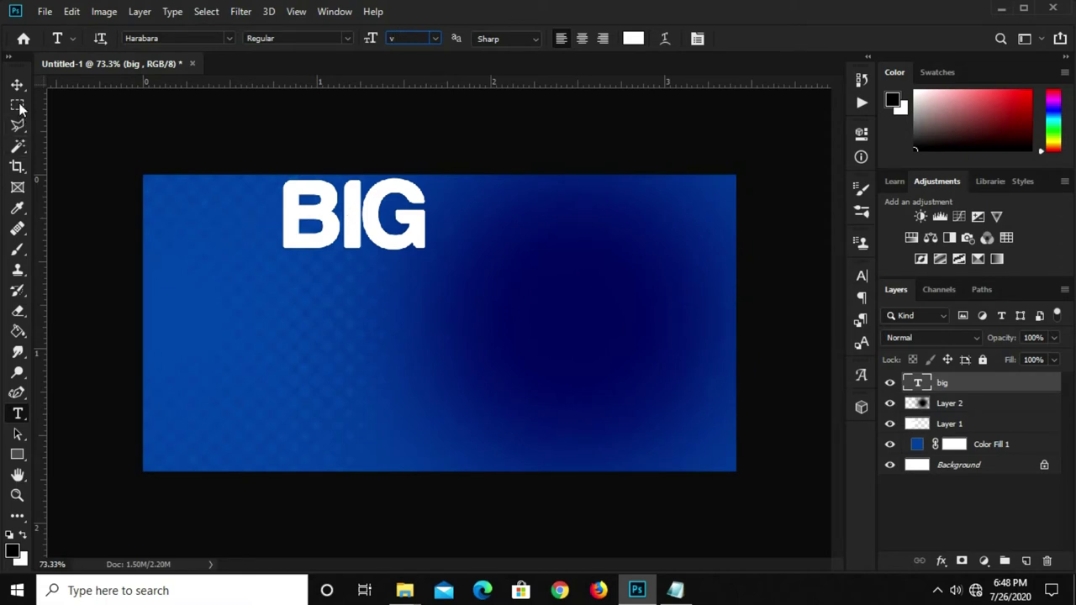
pyautogui.press('Return')
pyautogui.click(532, 241)
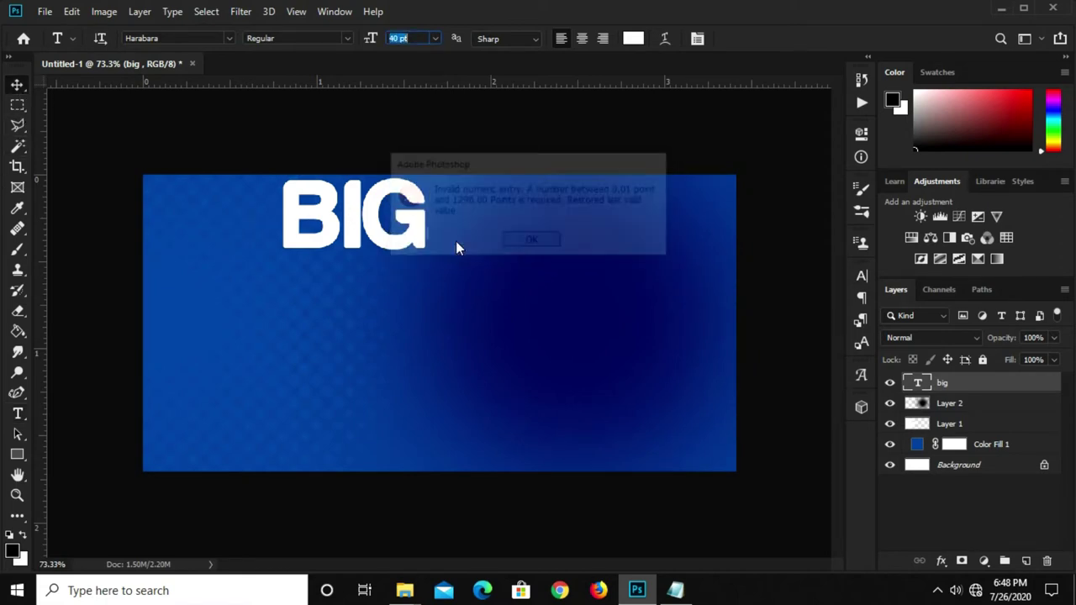
pyautogui.press('v')
pyautogui.moveTo(342, 210)
pyautogui.mouseDown()
pyautogui.moveTo(222, 242)
pyautogui.moveTo(239, 241)
pyautogui.mouseUp()
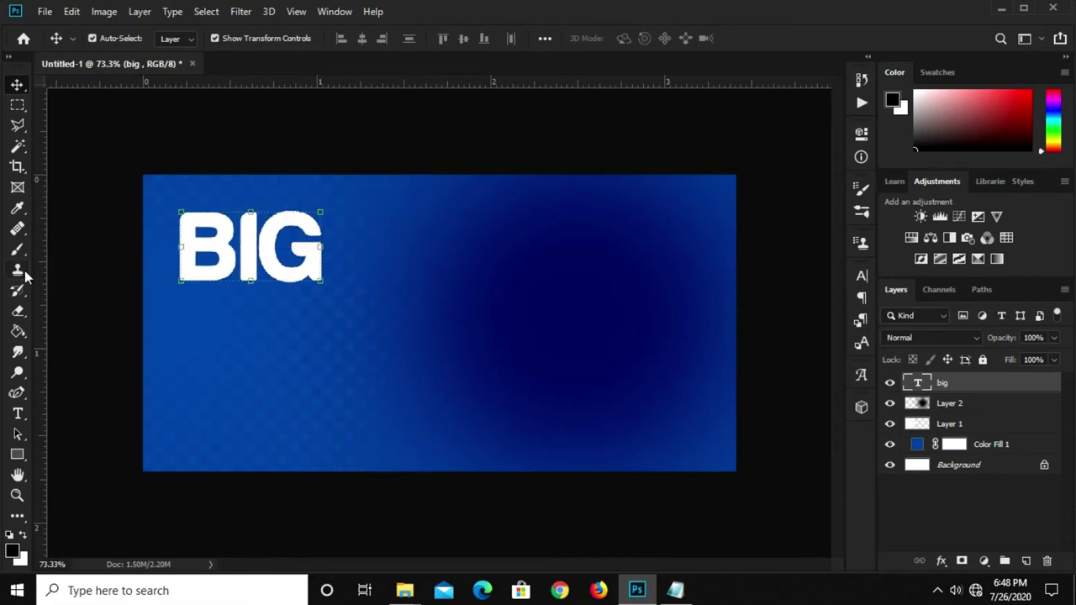
# Step: Add a vertical guide at BIG's left edge and nudge BIG up slightly
pyautogui.moveTo(44, 296); pyautogui.dragTo(178, 290)
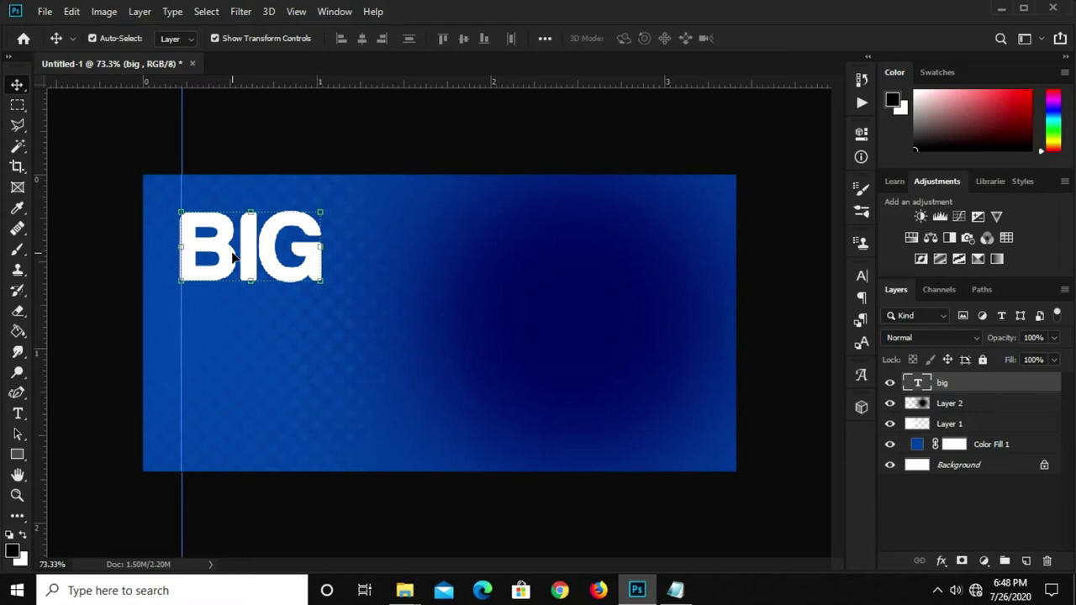
pyautogui.press('Up')
pyautogui.press('Up')
pyautogui.press('Up')
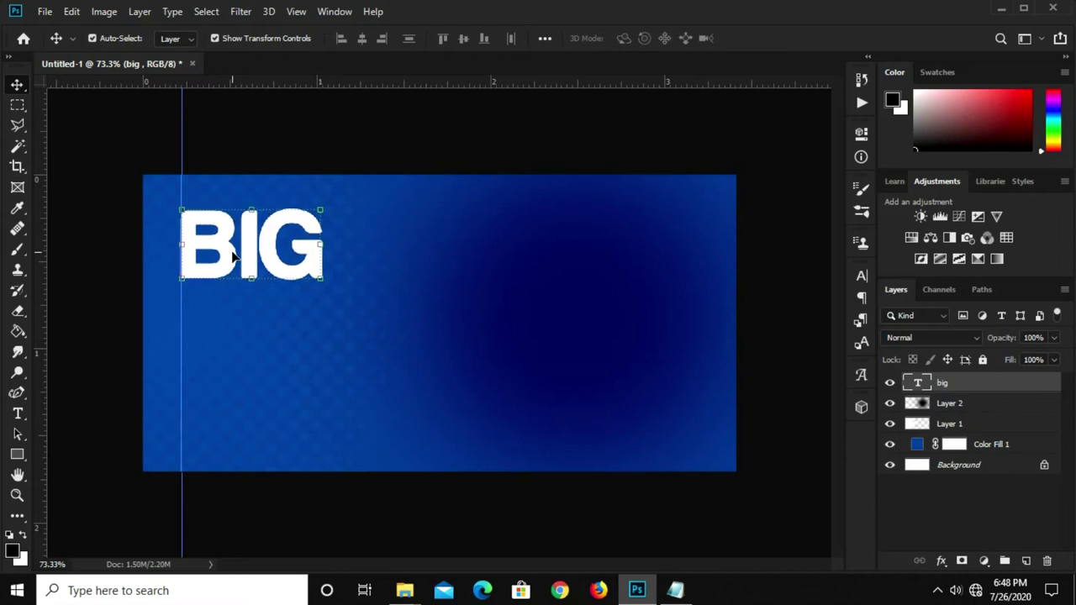
pyautogui.click(248, 126)
# Step: Draw a white 241 x 87 px rectangle beneath BIG and nudge it down
pyautogui.click(18, 453)
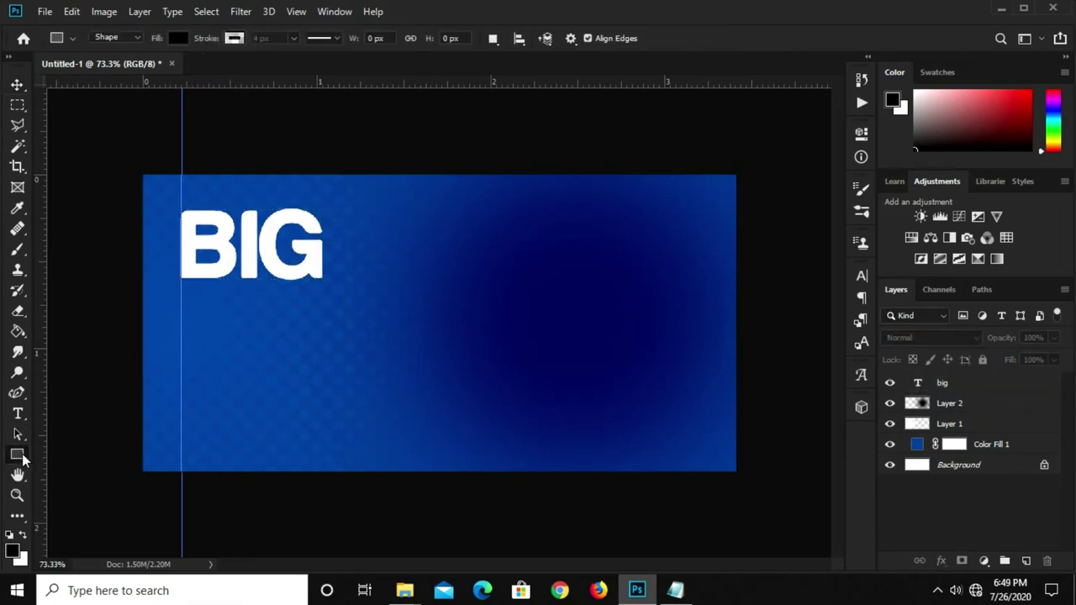
pyautogui.click(178, 39)
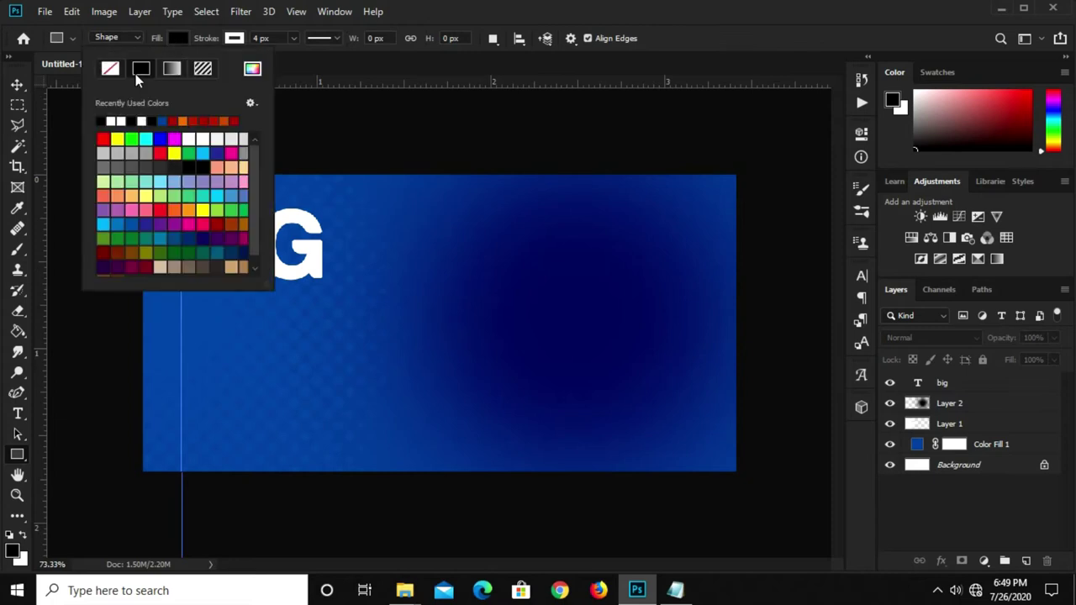
pyautogui.click(113, 120)
pyautogui.click(667, 45)
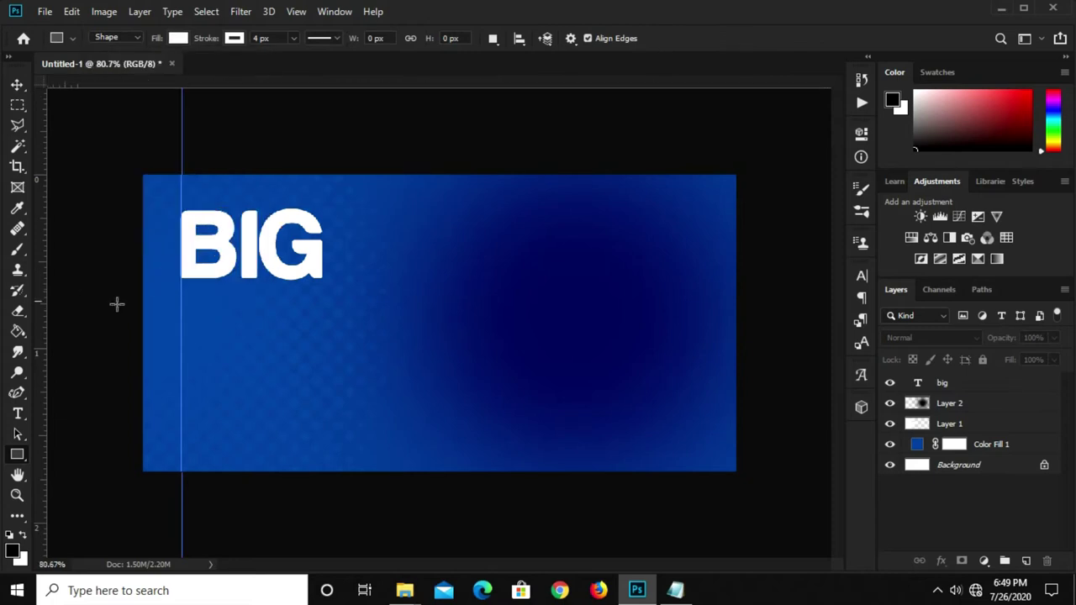
pyautogui.scroll(3, 123, 261)
pyautogui.moveTo(89, 257); pyautogui.dragTo(310, 334)
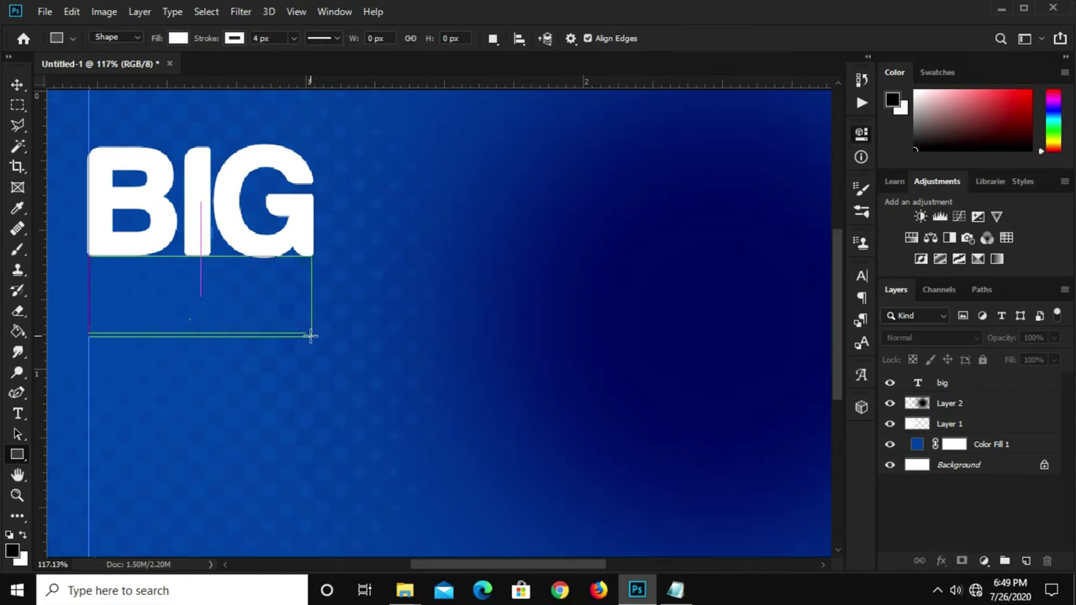
pyautogui.press('v')
pyautogui.press('Down')
pyautogui.press('Down')
pyautogui.press('Down')
pyautogui.press('Down')
pyautogui.press('Down')
pyautogui.click(201, 212)
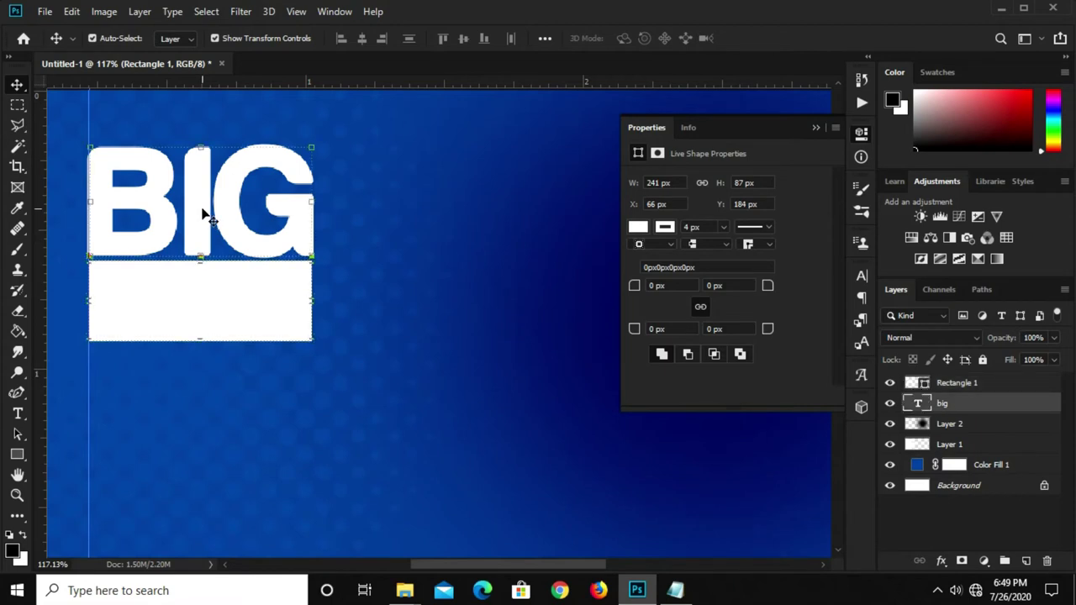
# Step: Duplicate BIG down-right and replace the copy's text with 'Sale' from the notes
pyautogui.moveTo(202, 212)
pyautogui.mouseDown()
pyautogui.moveTo(458, 307)
pyautogui.moveTo(435, 455)
pyautogui.mouseUp()
pyautogui.click(675, 590)
pyautogui.doubleClick(533, 252)
pyautogui.rightClick(505, 252)
pyautogui.click(542, 308)
pyautogui.hotkey('alt', 'Tab')
pyautogui.click(17, 413)
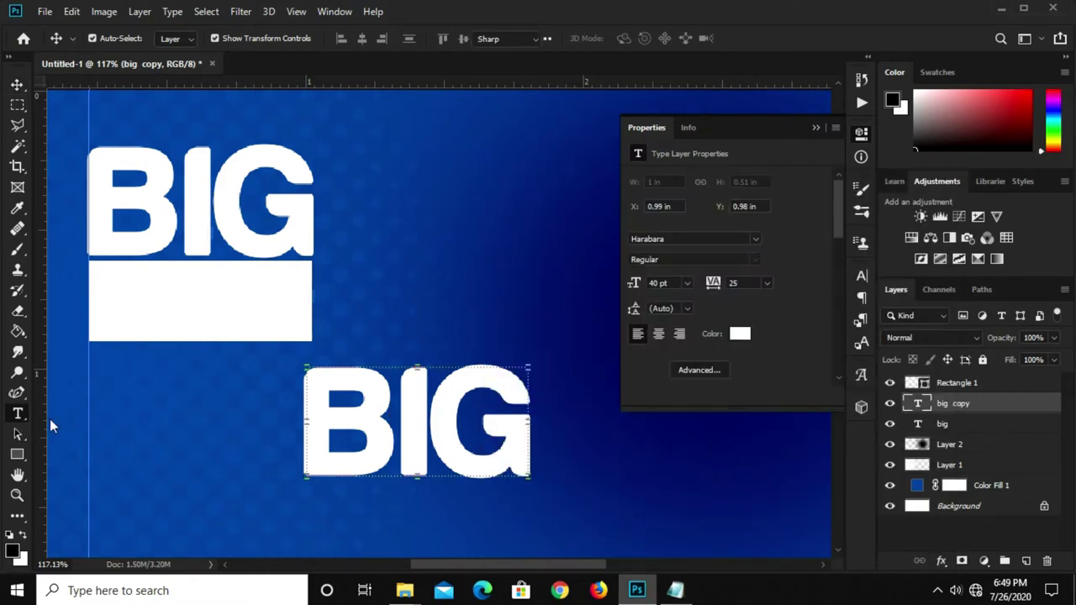
pyautogui.click(400, 445)
pyautogui.hotkey('ctrl', 'a')
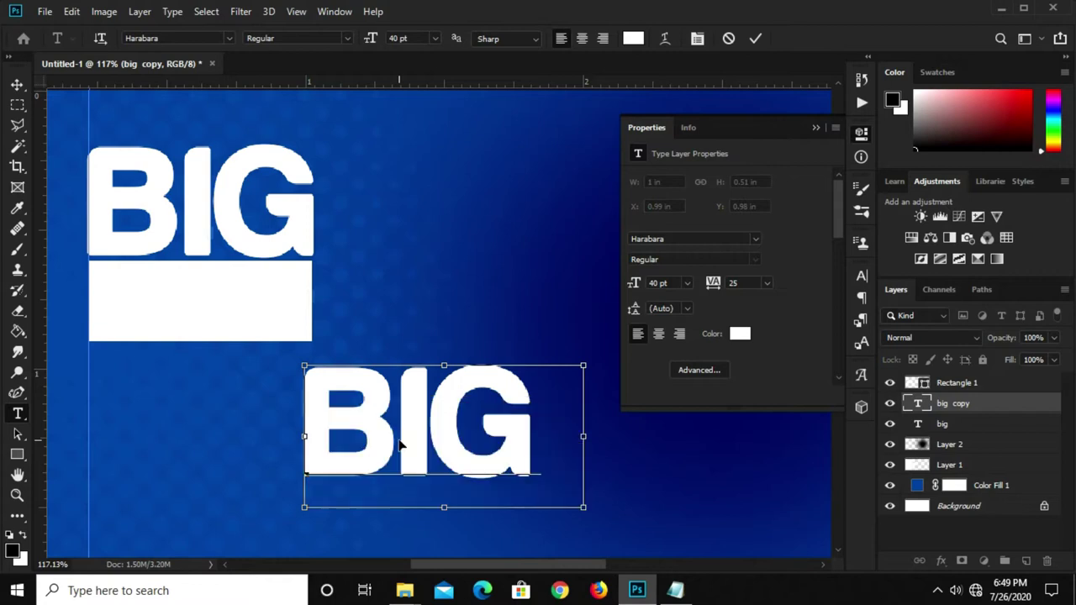
pyautogui.hotkey('ctrl', 'v')
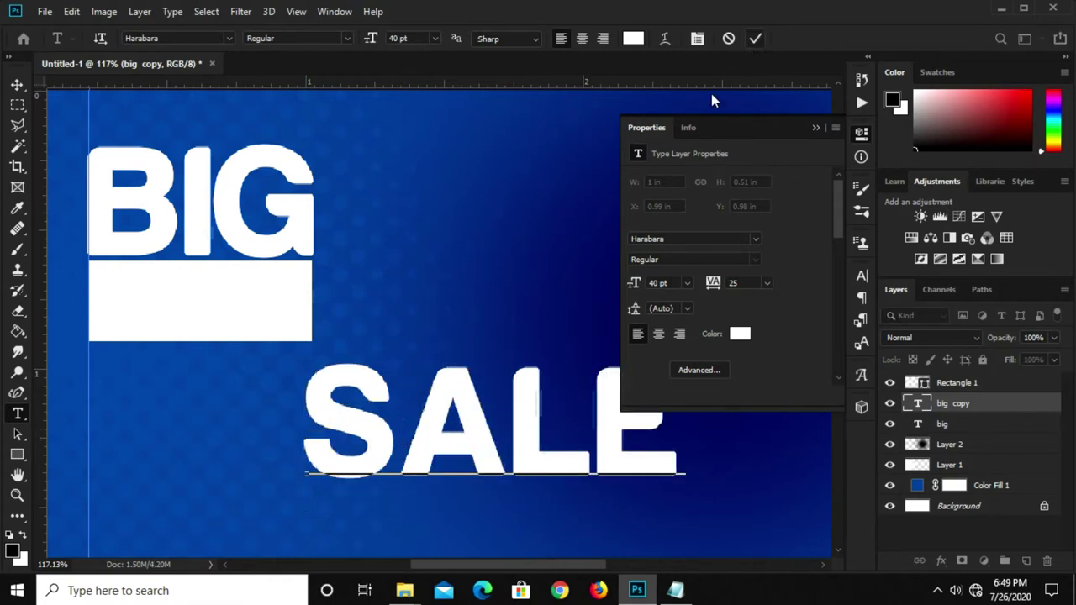
pyautogui.hotkey('ctrl', 'Return')
# Step: Turn off All Caps for Sale and sample the banner's blue (014da6) as its colour
pyautogui.press('v')
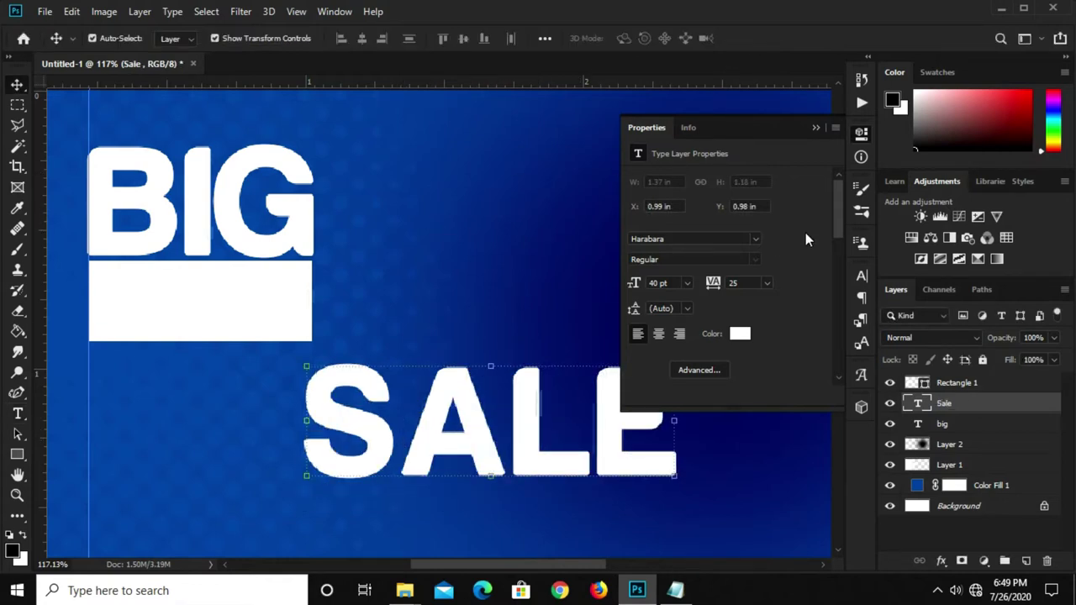
pyautogui.click(860, 277)
pyautogui.click(730, 384)
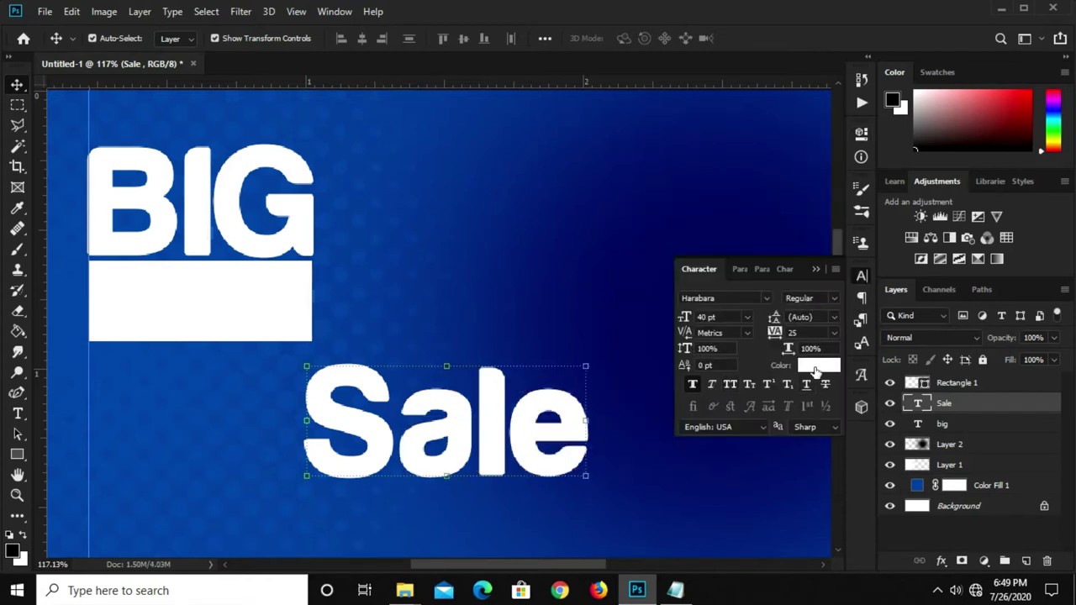
pyautogui.click(817, 364)
pyautogui.click(68, 398)
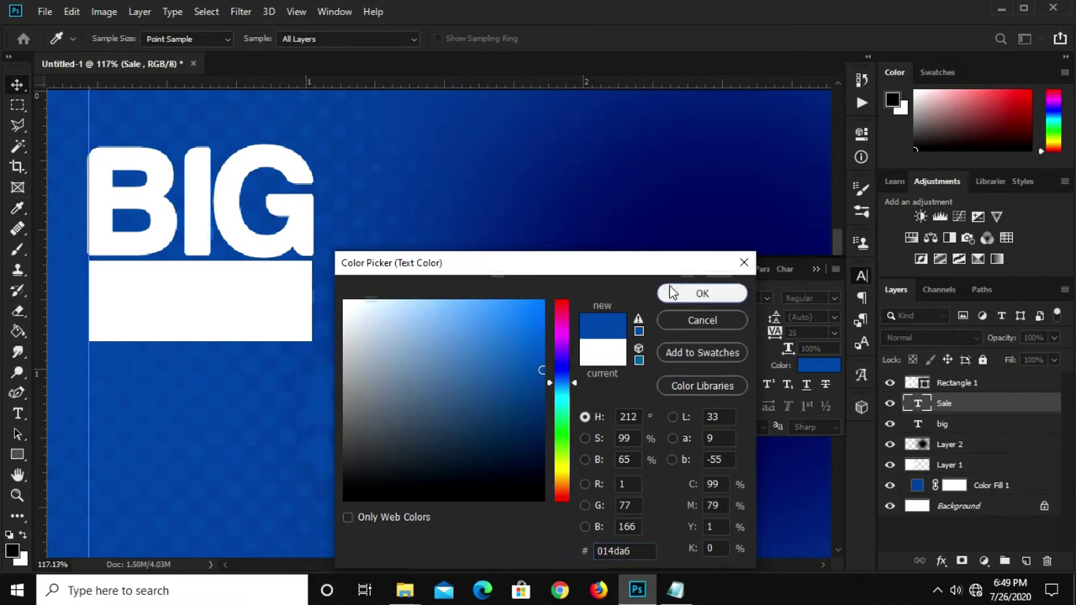
# Step: Apply the blue to Sale, stack it above Rectangle 1 and shrink it onto the white bar
pyautogui.click(701, 293)
pyautogui.click(819, 269)
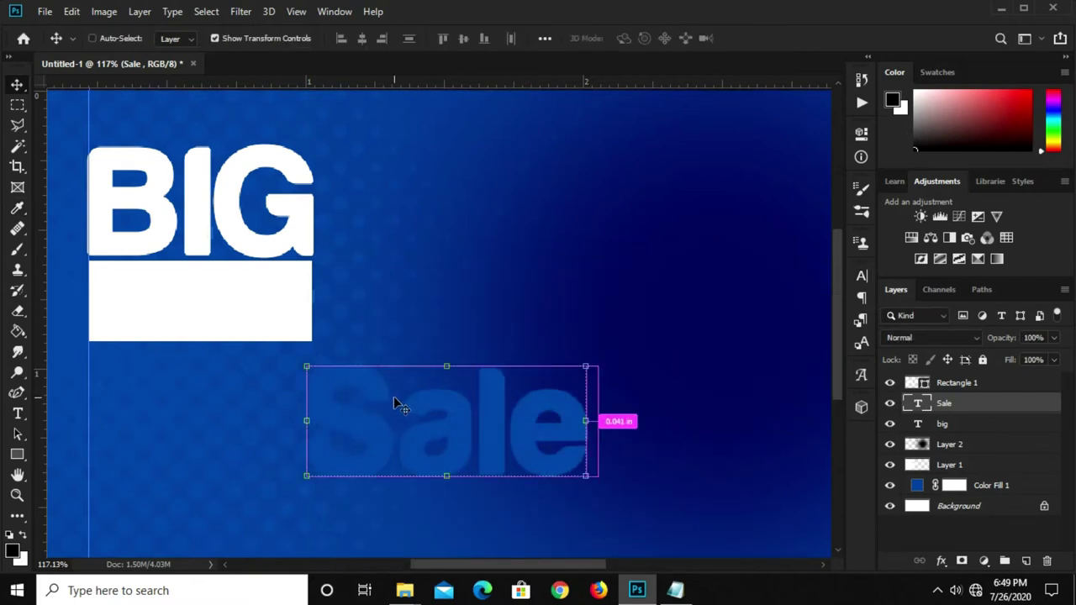
pyautogui.hotkey('ctrl', 't')
pyautogui.moveTo(455, 364); pyautogui.dragTo(457, 392)
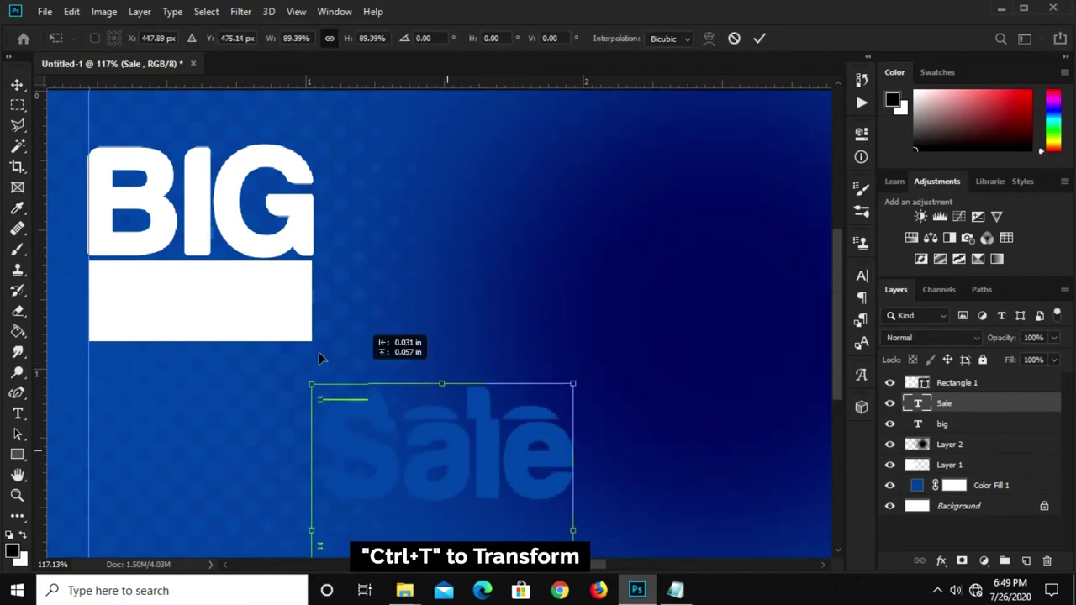
pyautogui.moveTo(455, 452); pyautogui.dragTo(235, 303)
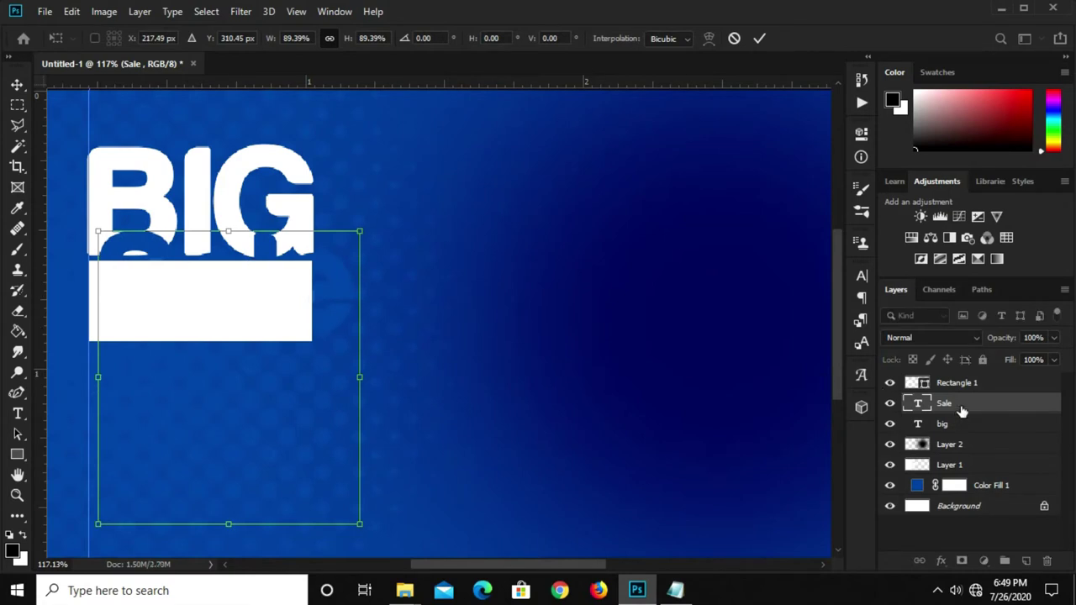
pyautogui.moveTo(962, 410); pyautogui.dragTo(956, 380)
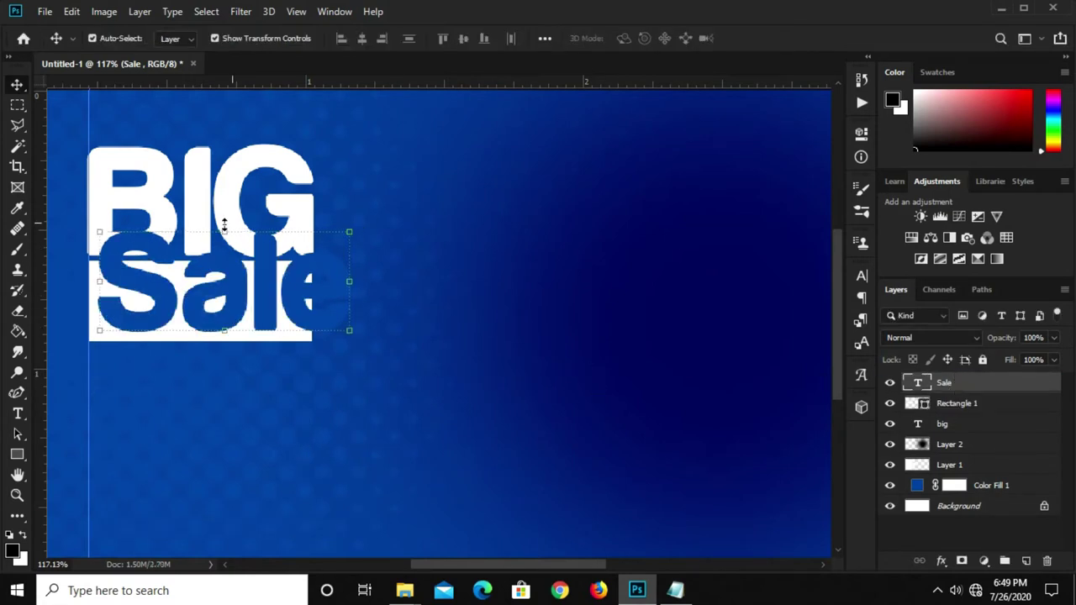
pyautogui.moveTo(229, 230)
pyautogui.mouseDown()
pyautogui.moveTo(224, 336)
pyautogui.moveTo(212, 300)
pyautogui.mouseUp()
pyautogui.press('Return')
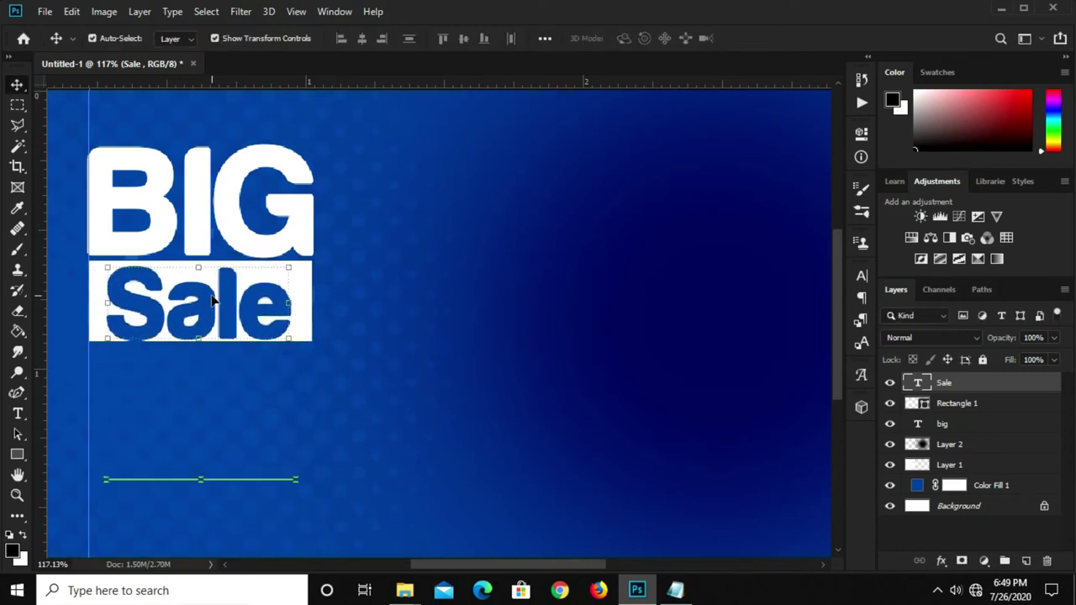
pyautogui.press('Up')
pyautogui.press('Up')
pyautogui.press('Up')
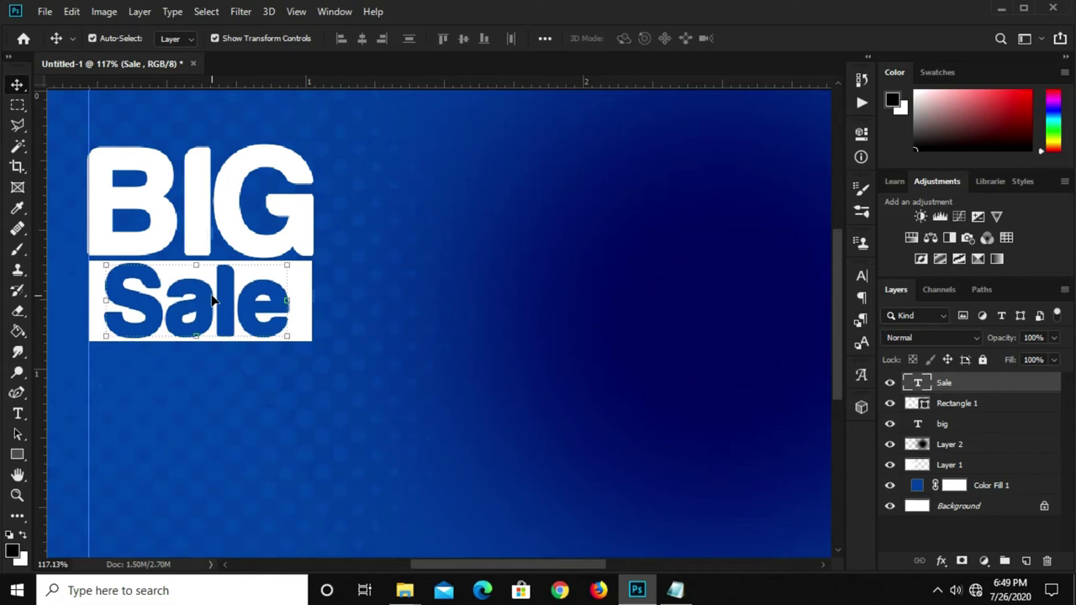
pyautogui.scroll(-1, 212, 300)
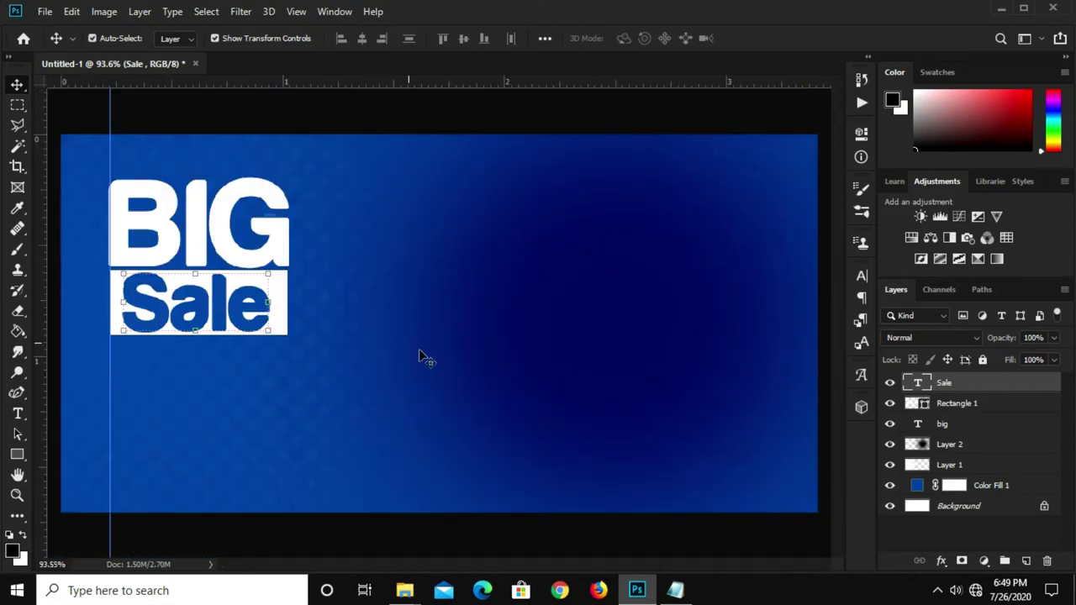
# Step: Select the big, Rectangle 1 and Sale layers and nudge them up together
pyautogui.keyDown('ctrl'); pyautogui.click(493, 427); pyautogui.keyUp('ctrl')
pyautogui.click(959, 425)
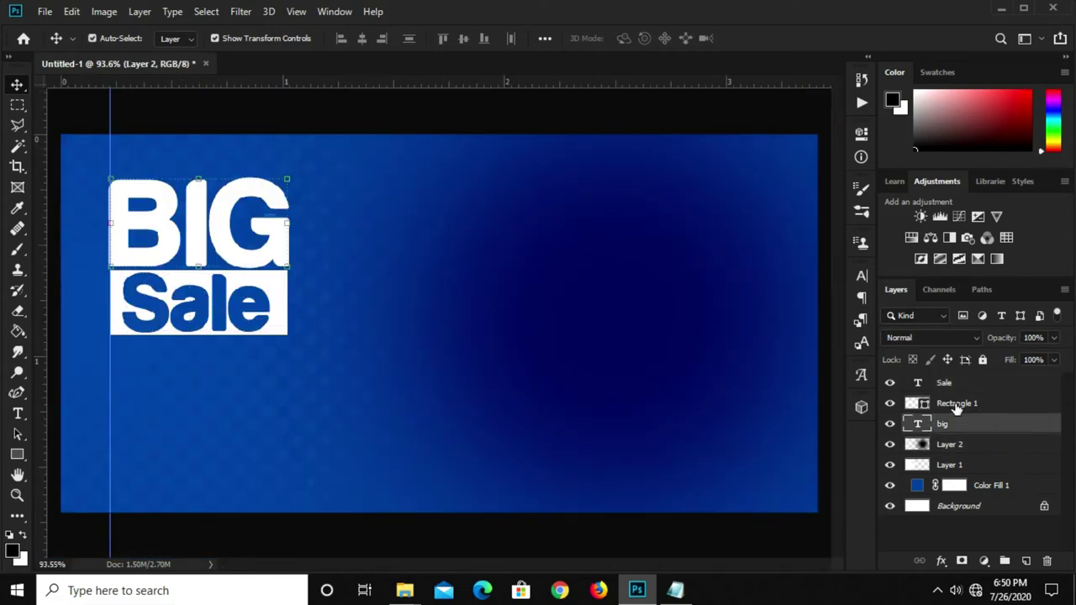
pyautogui.keyDown('shift'); pyautogui.click(954, 384); pyautogui.keyUp('shift')
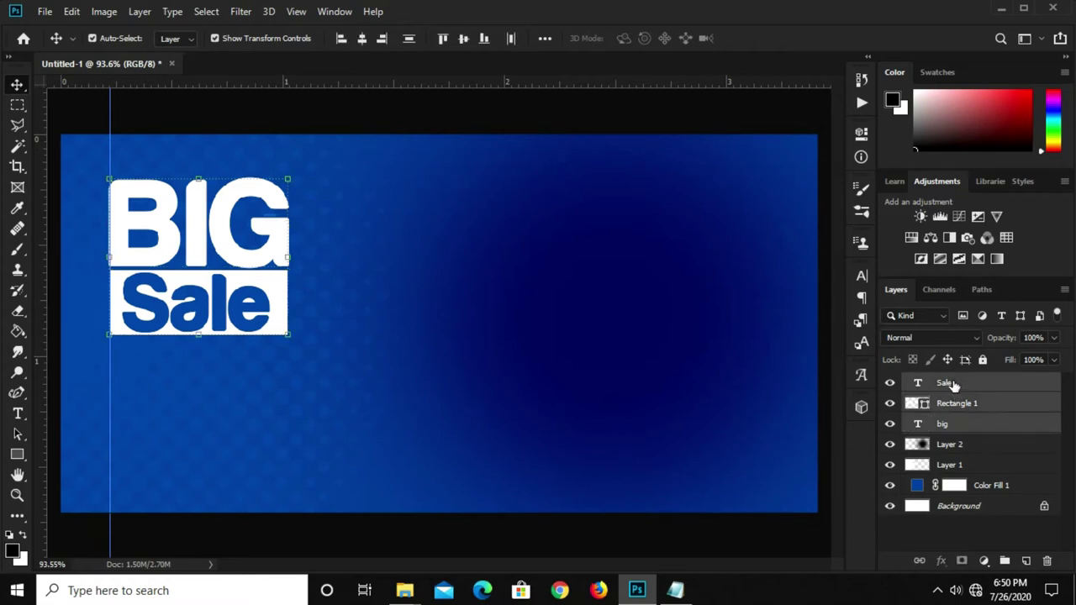
pyautogui.press('Up')
pyautogui.press('Up')
pyautogui.press('Up')
pyautogui.press('Up')
pyautogui.press('Up')
pyautogui.press('Up')
pyautogui.press('Up')
pyautogui.press('Up')
pyautogui.press('Up')
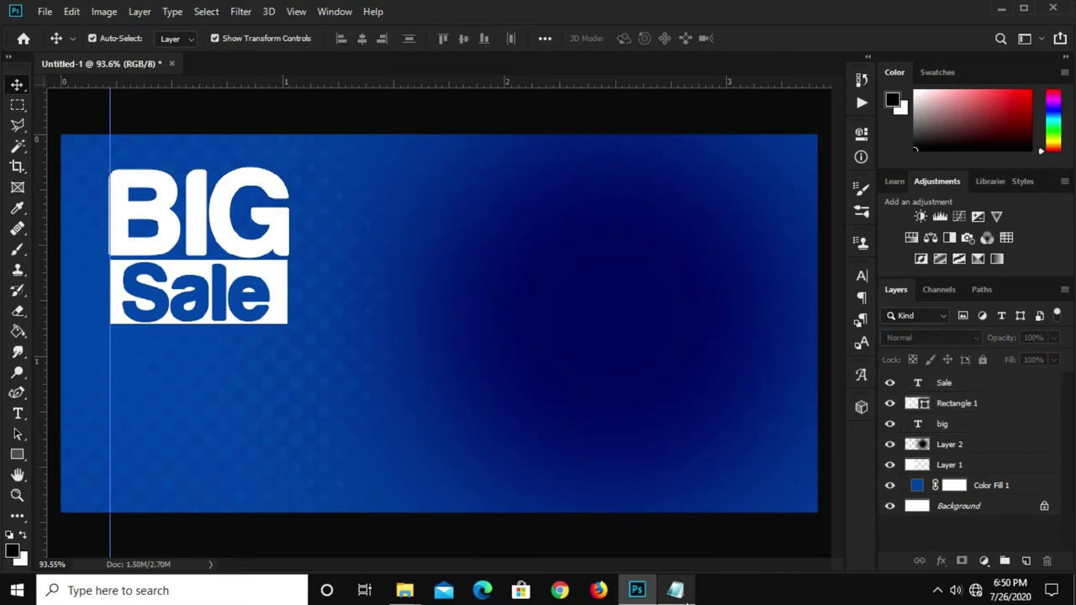
# Step: Copy the 'Casual Sports Shoes' line from the notes and select the Sale layer
pyautogui.click(675, 590)
pyautogui.moveTo(615, 275); pyautogui.dragTo(489, 276)
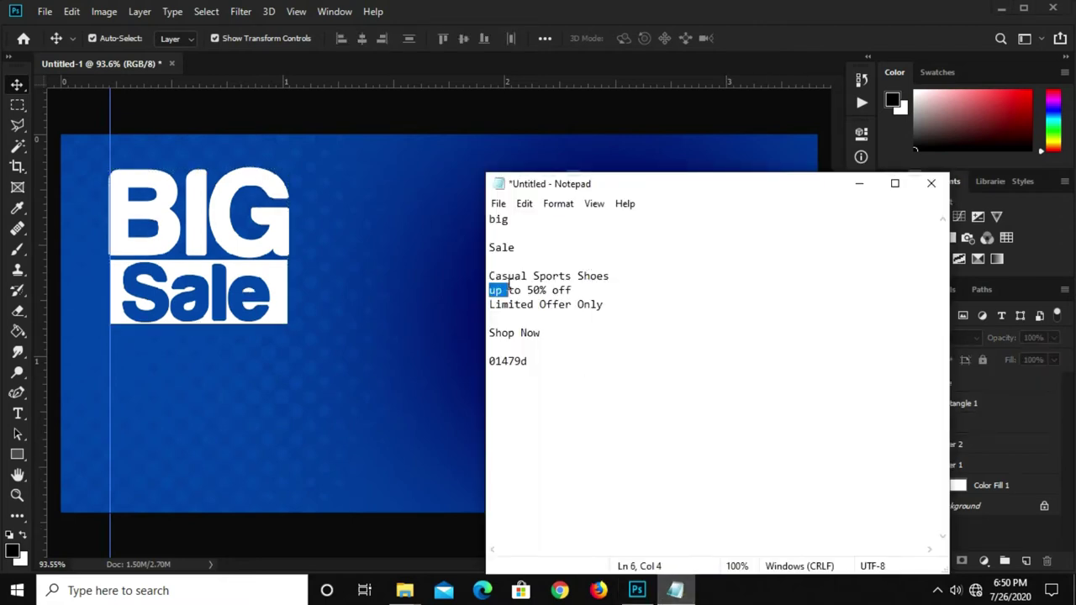
pyautogui.rightClick(513, 276)
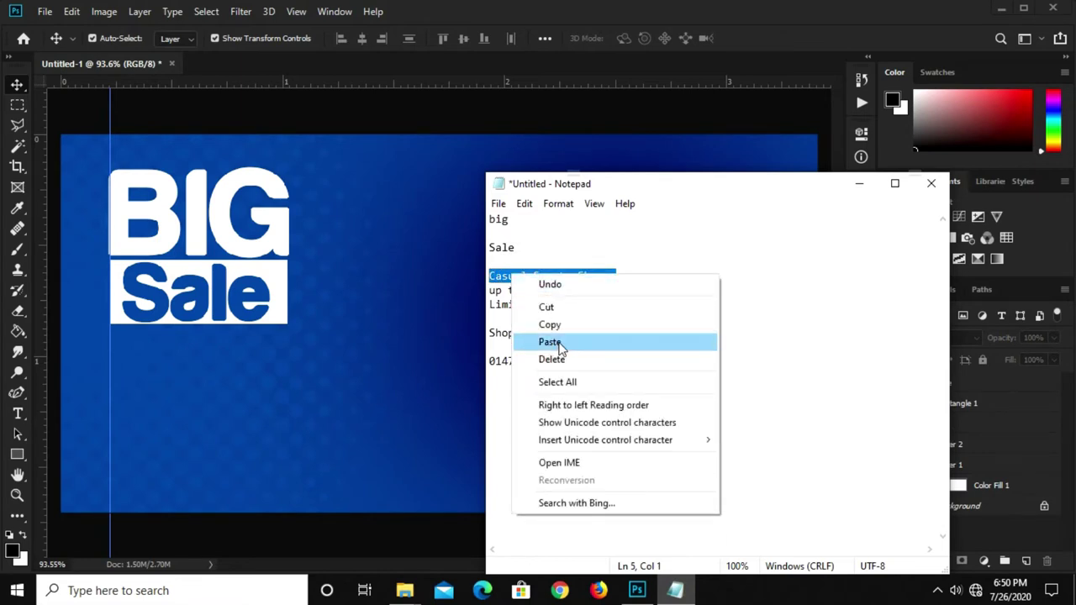
pyautogui.click(551, 325)
pyautogui.click(313, 393)
pyautogui.click(261, 318)
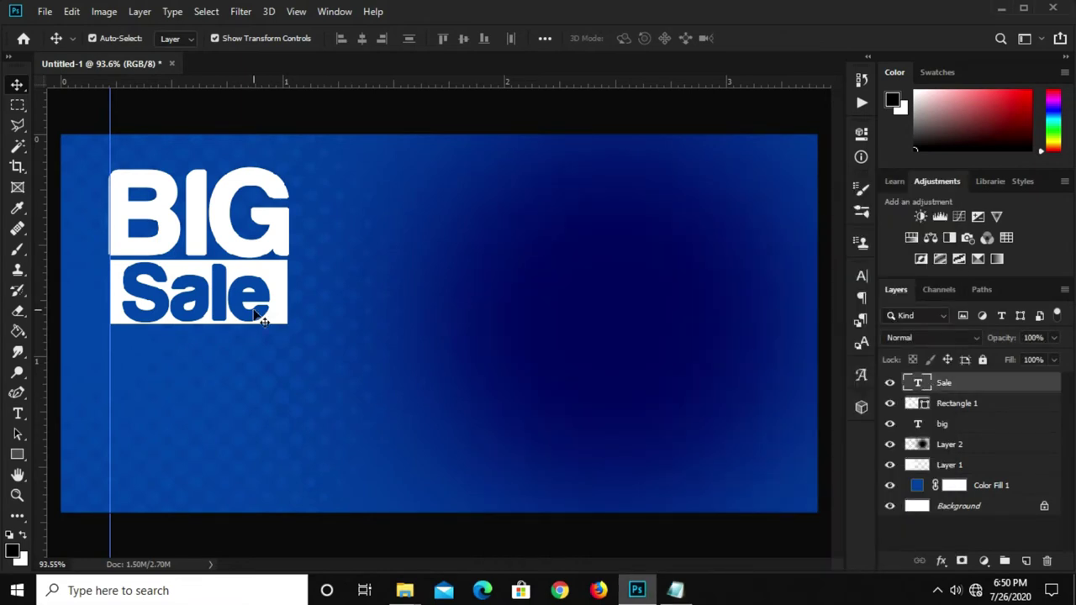
# Step: Duplicate the Sale text lower on the banner and make its colour white
pyautogui.moveTo(235, 300); pyautogui.dragTo(344, 412)
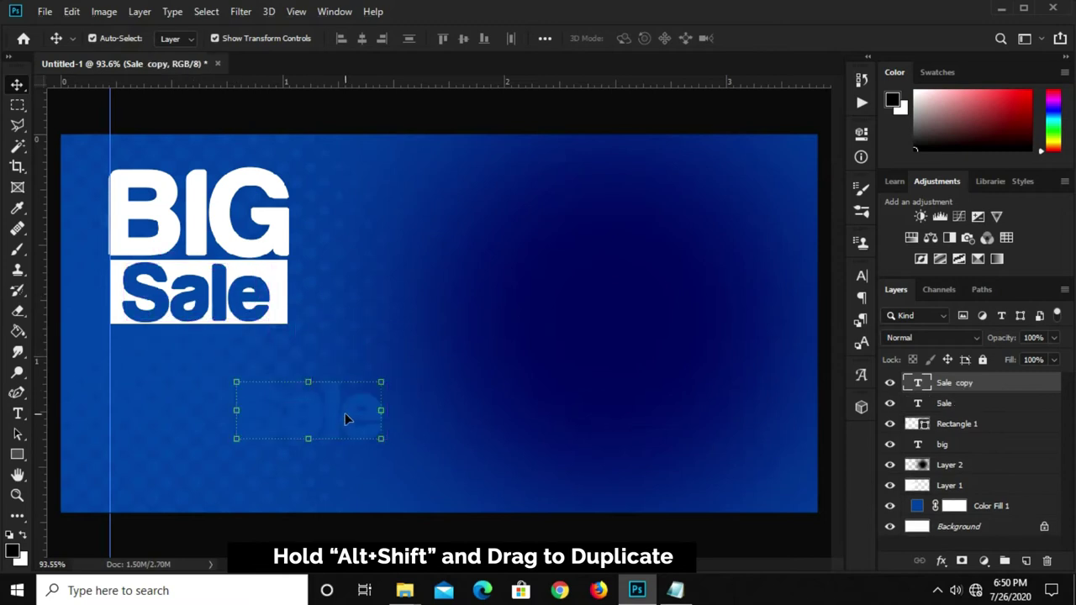
pyautogui.click(862, 276)
pyautogui.click(811, 365)
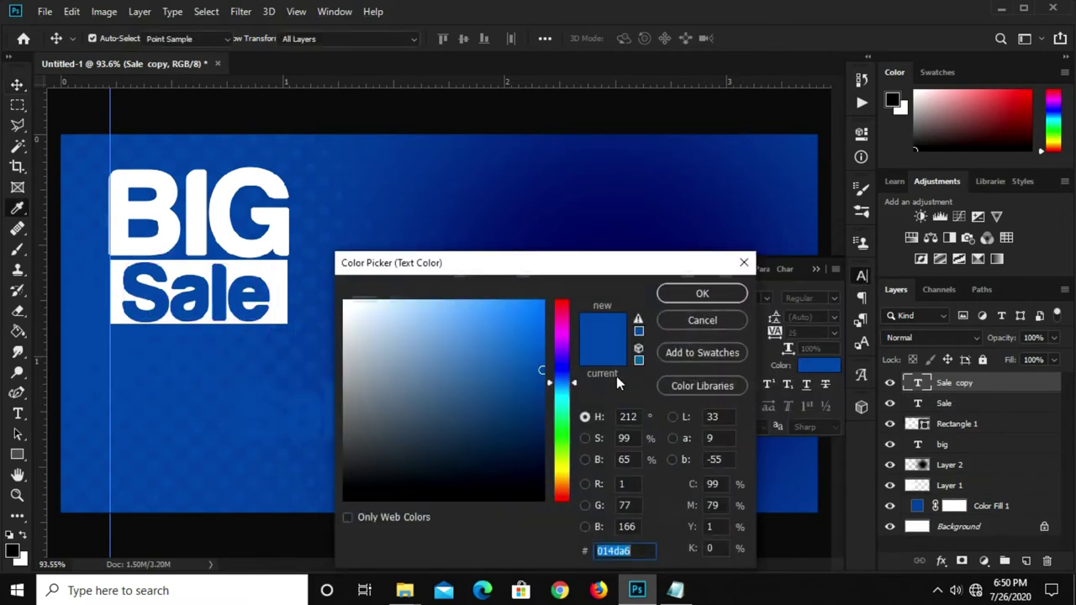
pyautogui.click(344, 300)
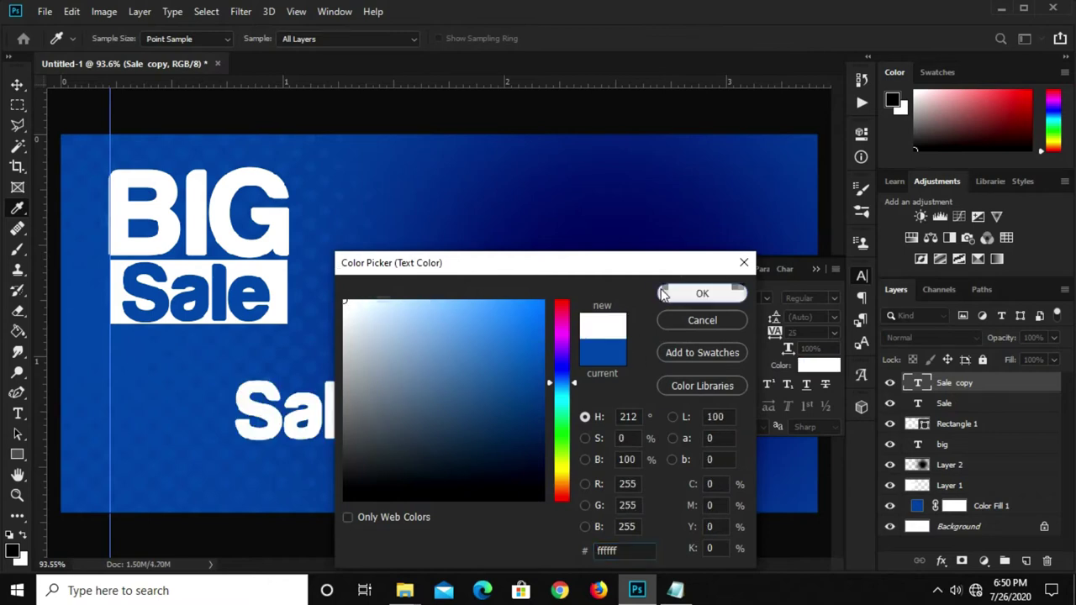
pyautogui.click(701, 294)
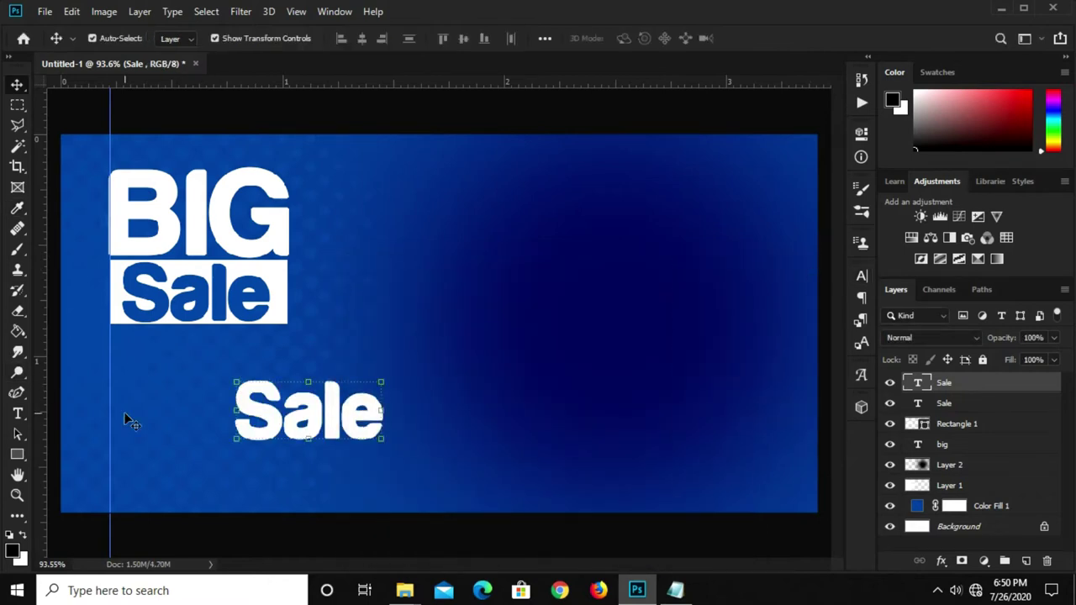
# Step: Replace the copied Sale wording with the pasted 'Casual Sports Shoes'
pyautogui.click(17, 414)
pyautogui.click(291, 428)
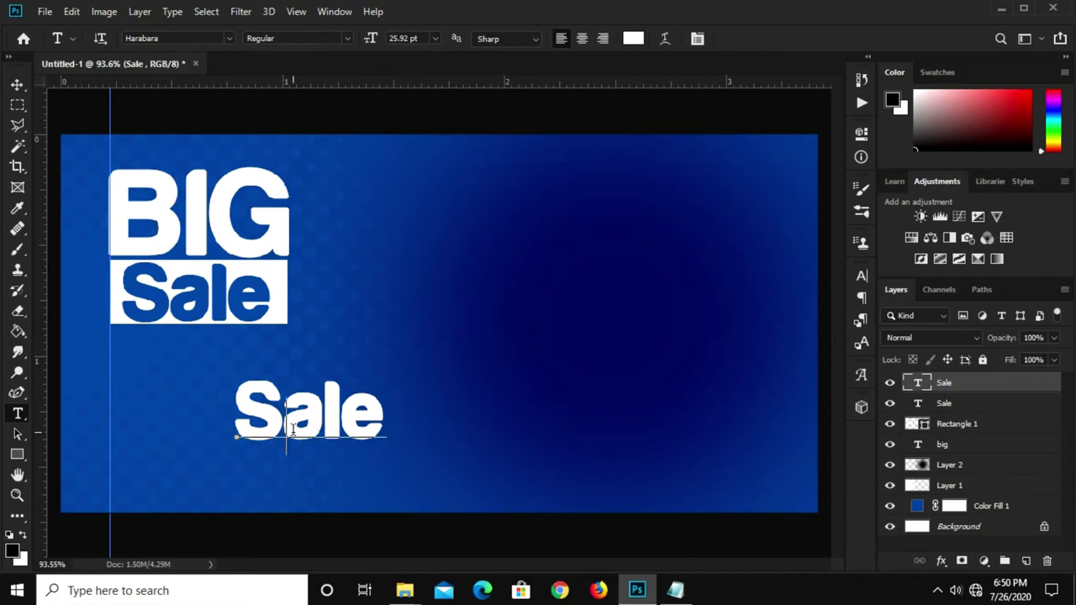
pyautogui.hotkey('ctrl', 'a')
pyautogui.hotkey('ctrl', 'v')
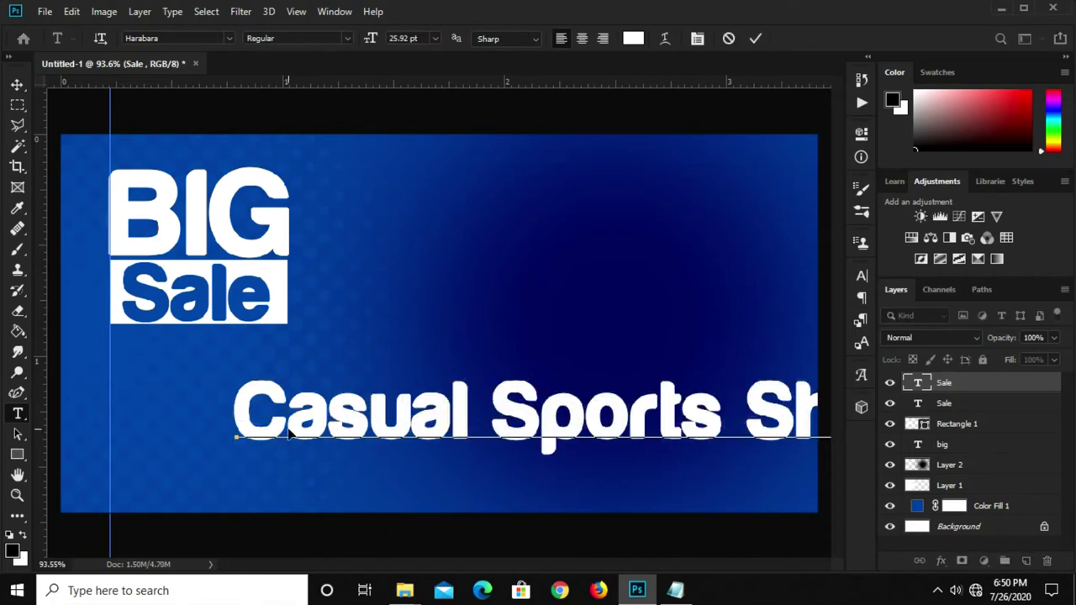
pyautogui.click(750, 40)
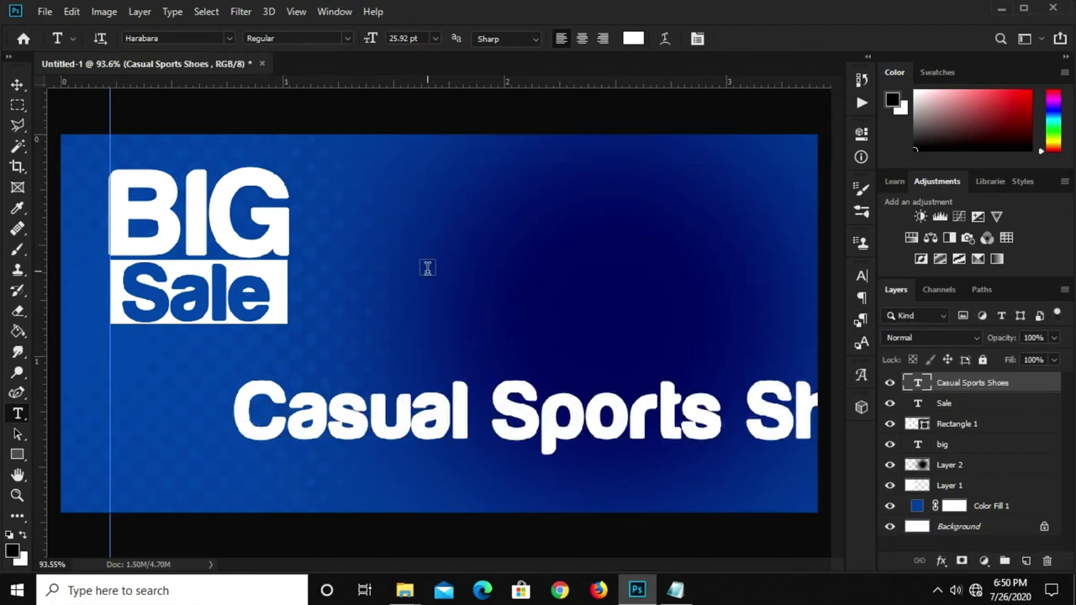
# Step: Scale down Casual Sports Shoes under BIG Sale and duplicate it just below
pyautogui.press('v')
pyautogui.hotkey('ctrl', 't')
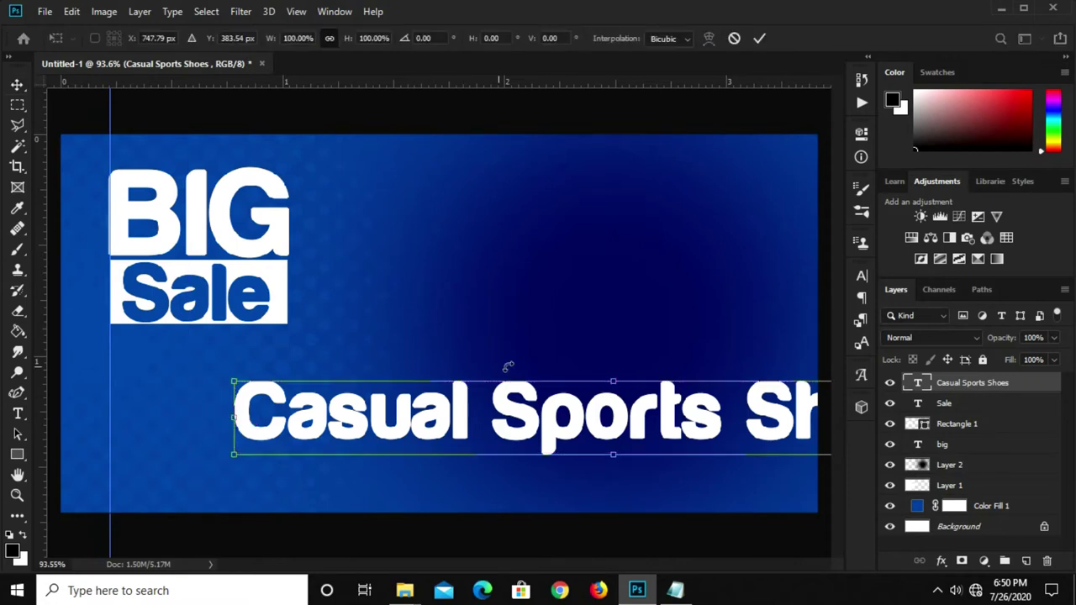
pyautogui.moveTo(600, 379)
pyautogui.mouseDown()
pyautogui.moveTo(626, 416)
pyautogui.moveTo(298, 387)
pyautogui.mouseUp()
pyautogui.moveTo(448, 387)
pyautogui.mouseDown()
pyautogui.moveTo(371, 387)
pyautogui.moveTo(368, 376)
pyautogui.mouseUp()
pyautogui.press('Return')
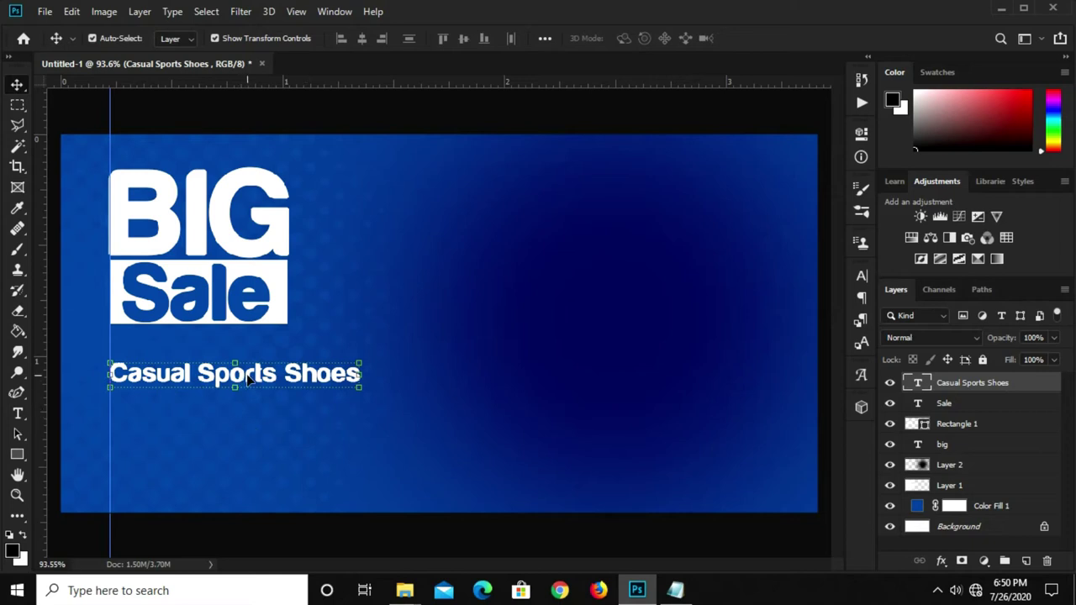
pyautogui.moveTo(248, 380); pyautogui.dragTo(246, 408)
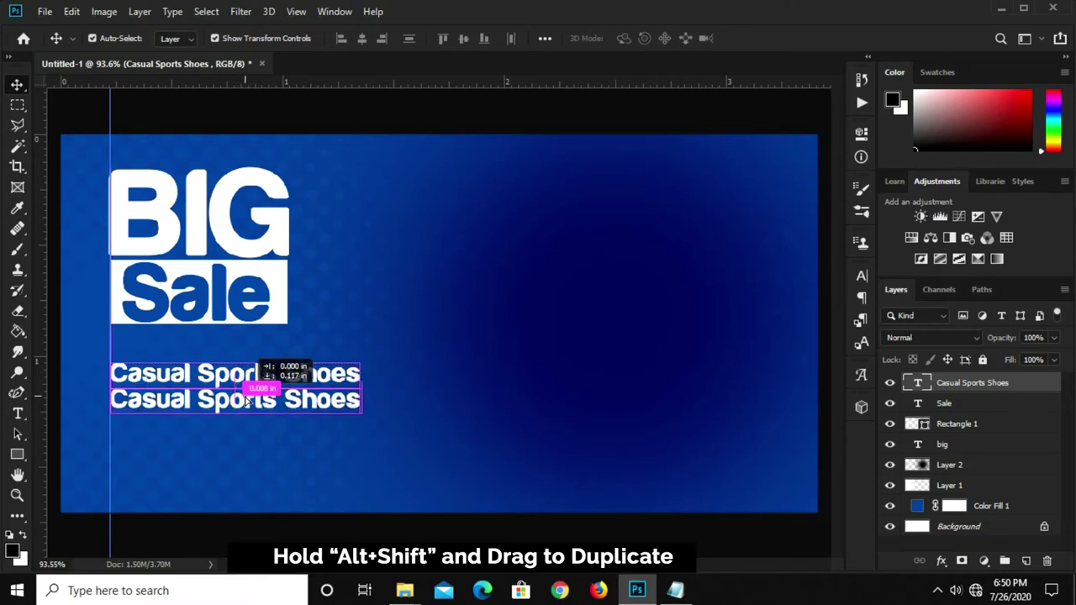
# Step: Copy the 'up to 50% off' line from the Notepad notes
pyautogui.click(675, 590)
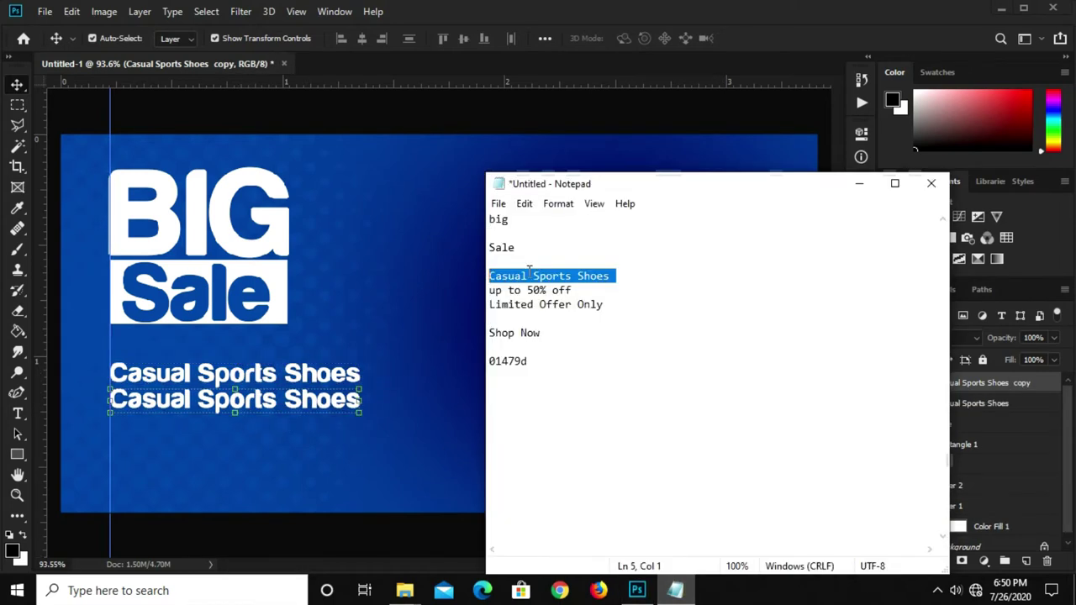
pyautogui.moveTo(572, 290); pyautogui.dragTo(489, 290)
pyautogui.rightClick(492, 295)
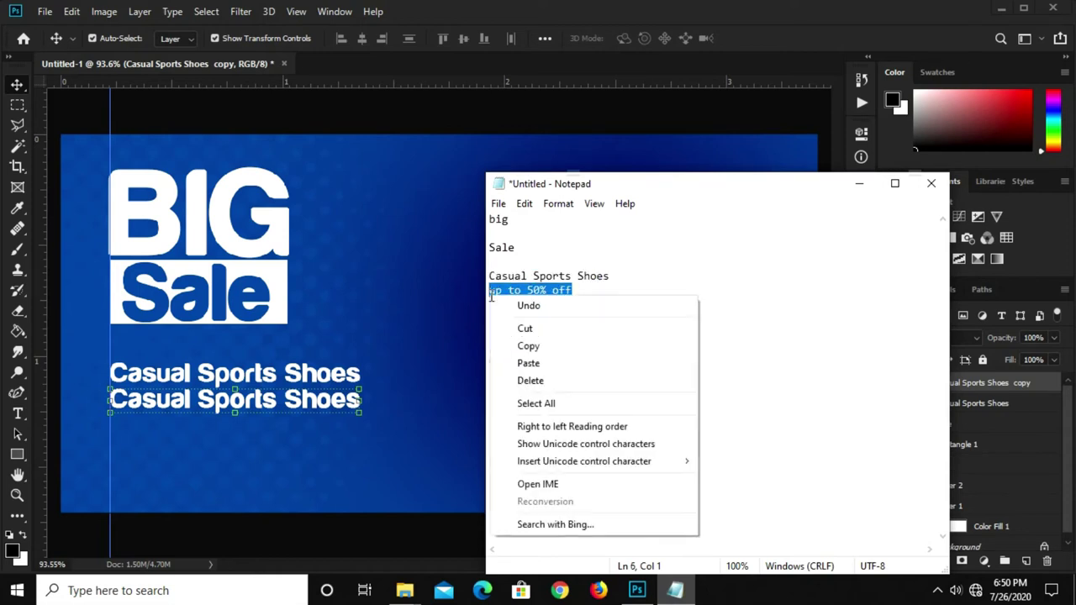
pyautogui.click(519, 347)
pyautogui.click(346, 438)
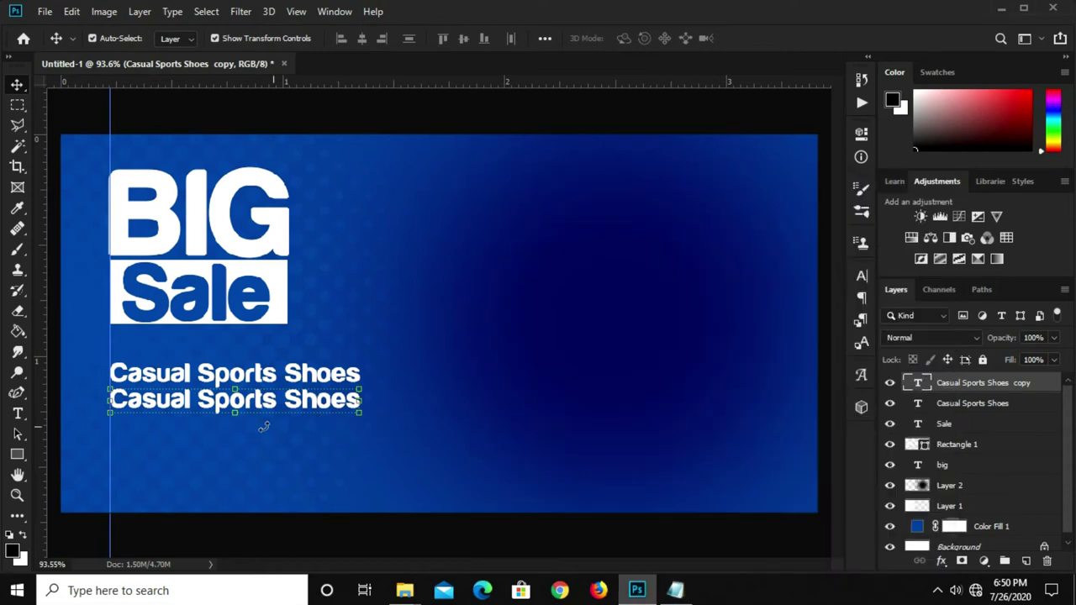
# Step: Replace the duplicated line's text with the pasted 'up to 50% off'
pyautogui.click(17, 418)
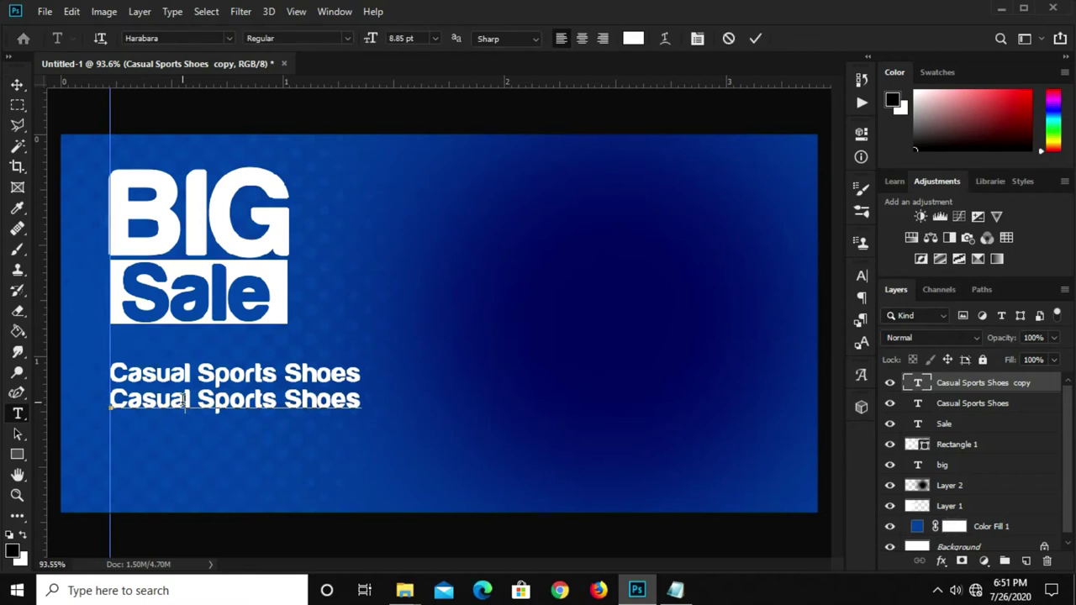
pyautogui.click(185, 403)
pyautogui.hotkey('ctrl', 'a')
pyautogui.hotkey('ctrl', 'v')
pyautogui.click(755, 39)
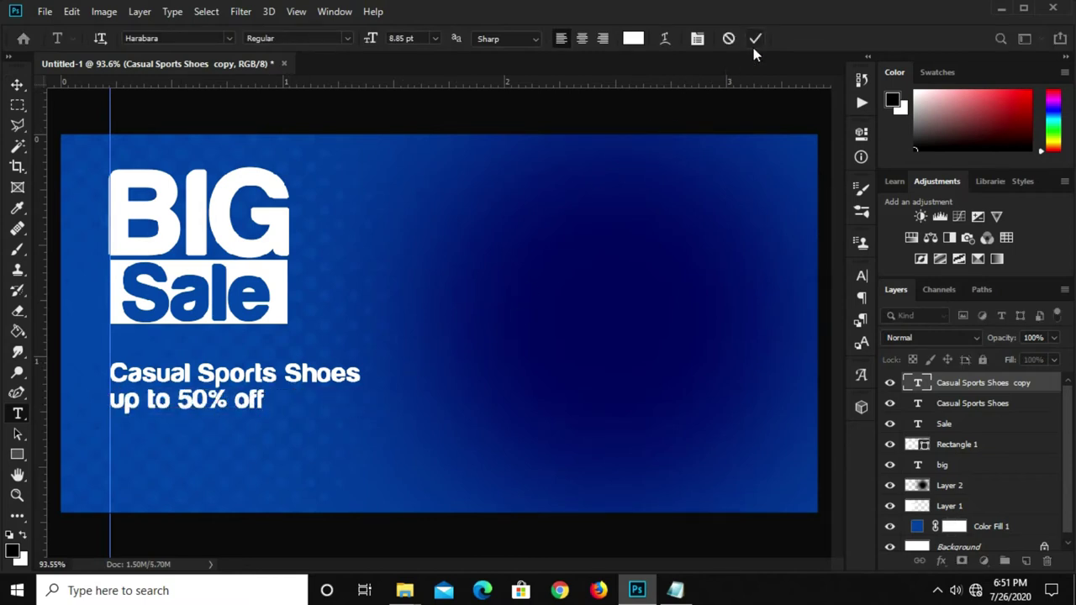
# Step: Turn on All Caps for the line in the Character settings, leaving it non-italic
pyautogui.click(861, 279)
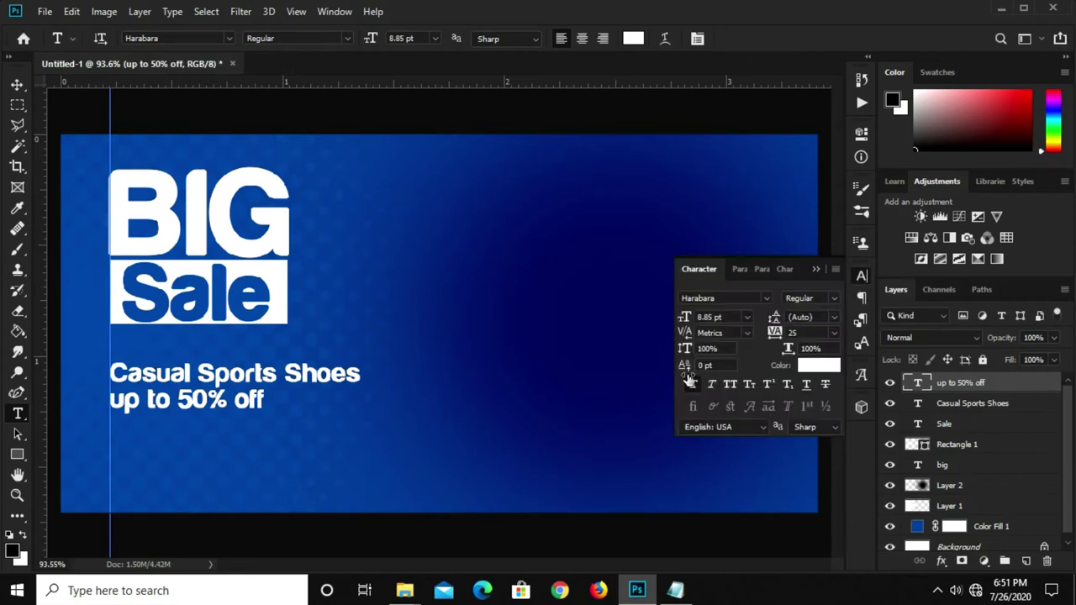
pyautogui.click(714, 385)
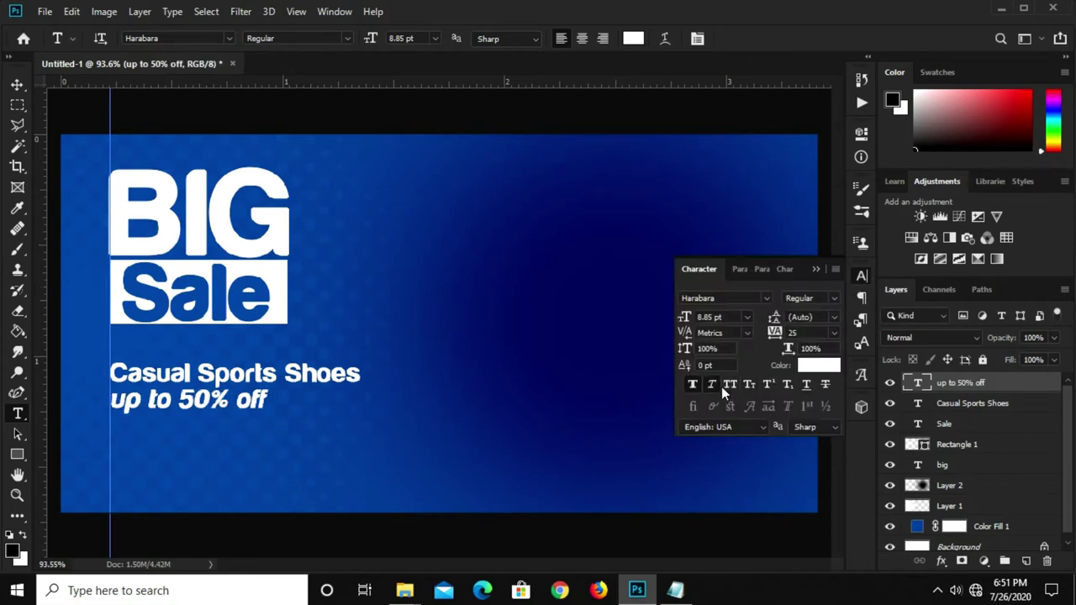
pyautogui.click(712, 385)
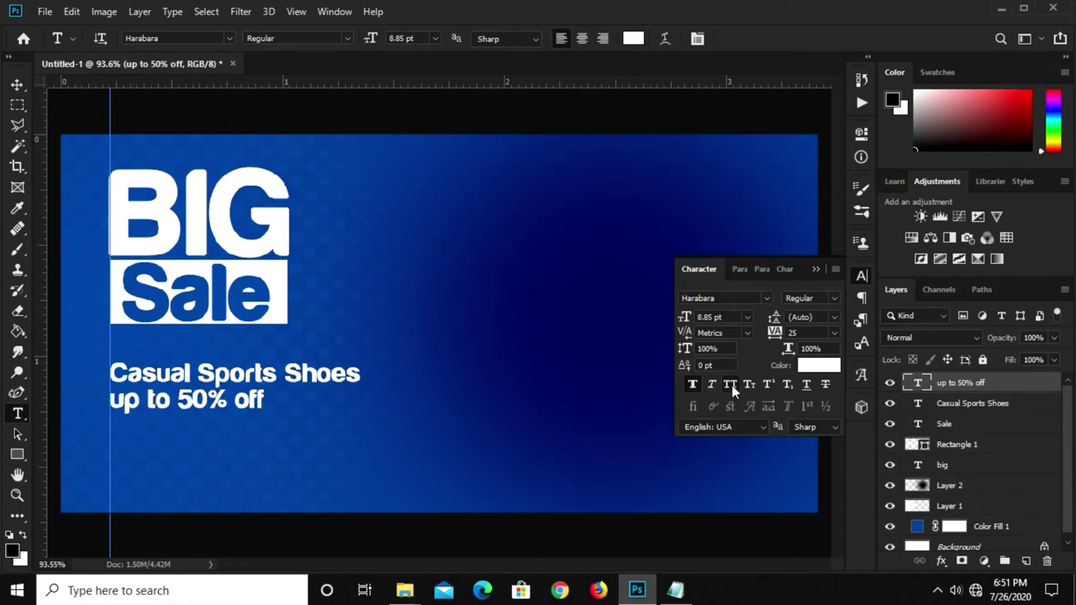
pyautogui.click(731, 385)
pyautogui.click(817, 270)
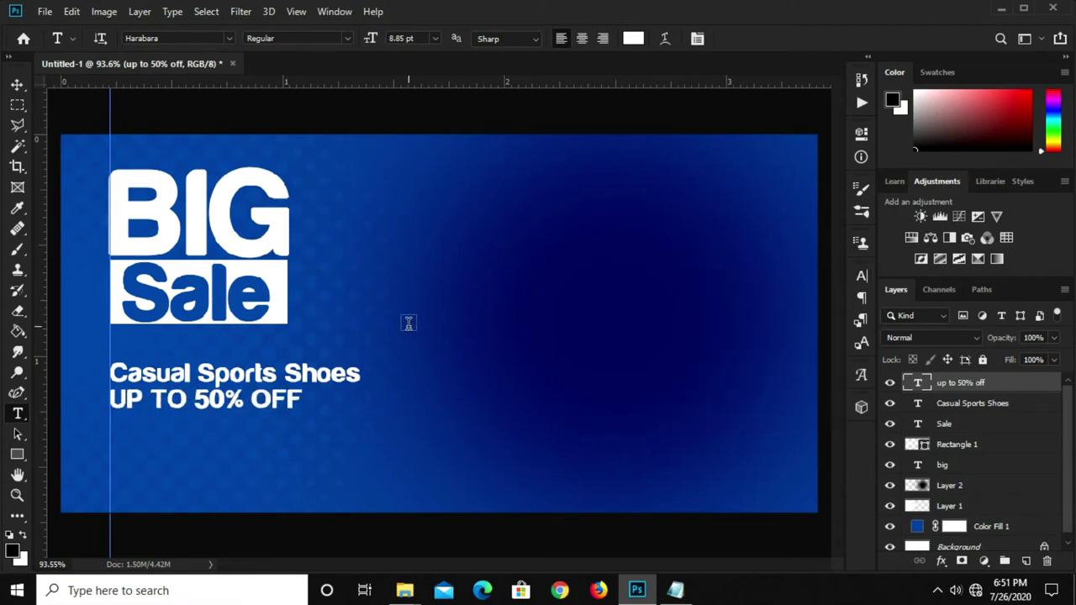
pyautogui.press('v')
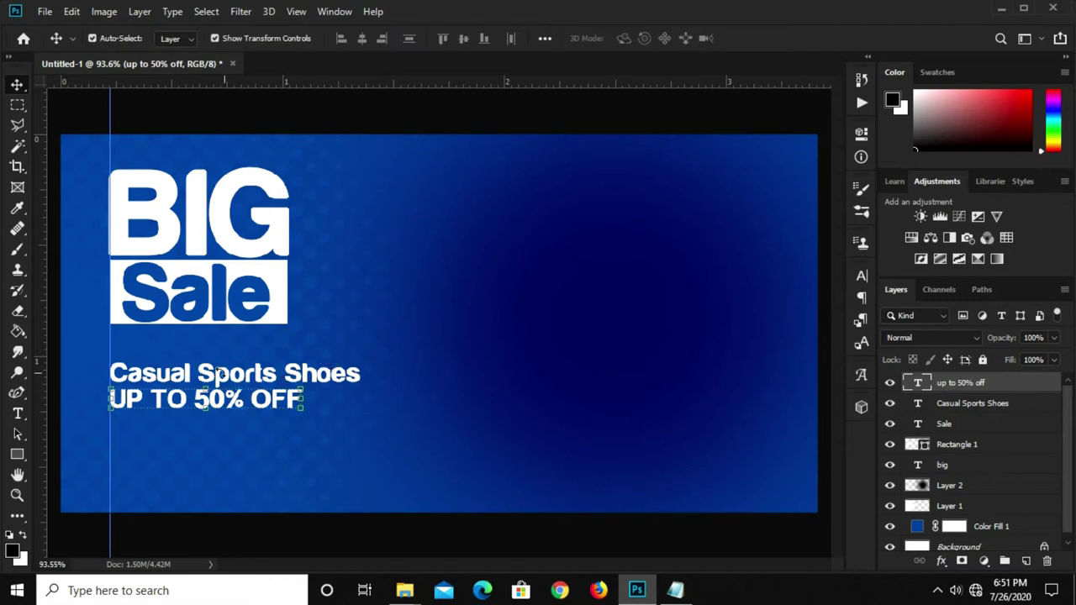
# Step: Draw a white bar below the text lines and stretch it to about 249 x 32 px
pyautogui.click(17, 455)
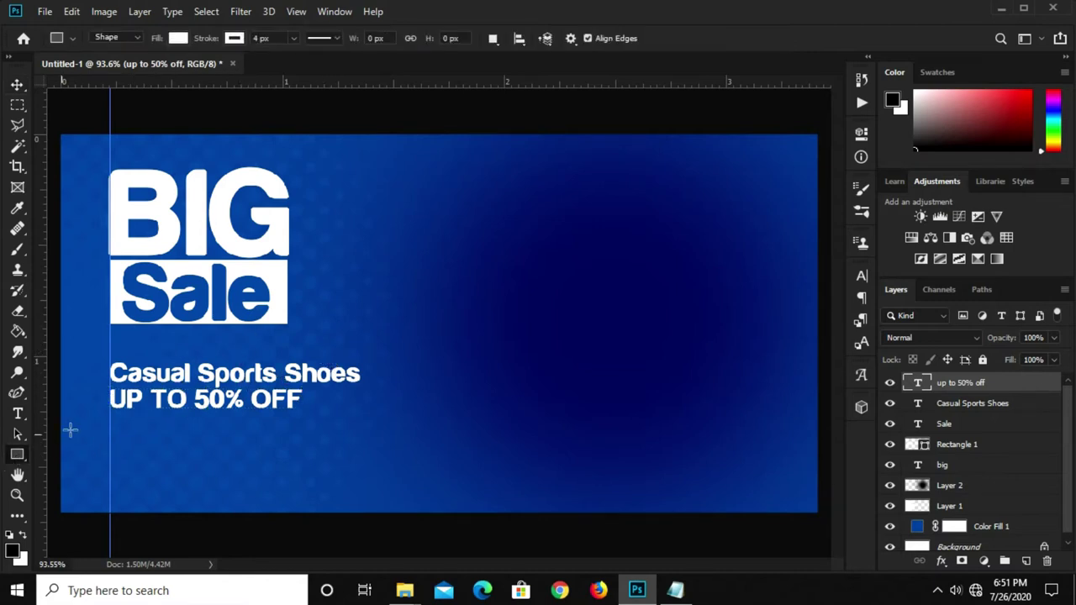
pyautogui.moveTo(109, 414); pyautogui.dragTo(294, 433)
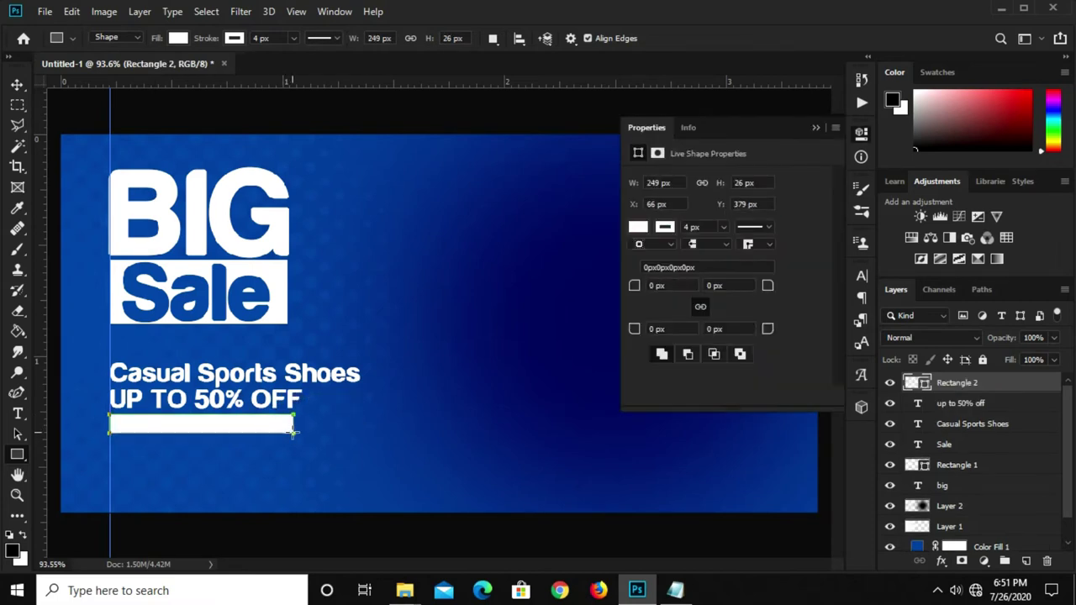
pyautogui.press('v')
pyautogui.hotkey('ctrl', 't')
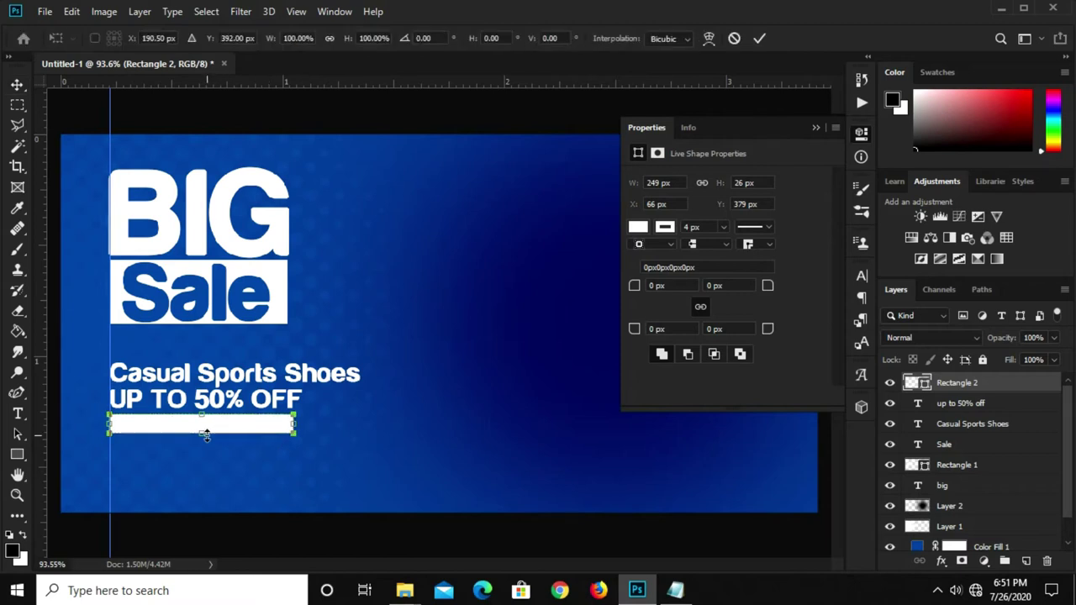
pyautogui.moveTo(204, 433); pyautogui.dragTo(205, 439)
pyautogui.press('Return')
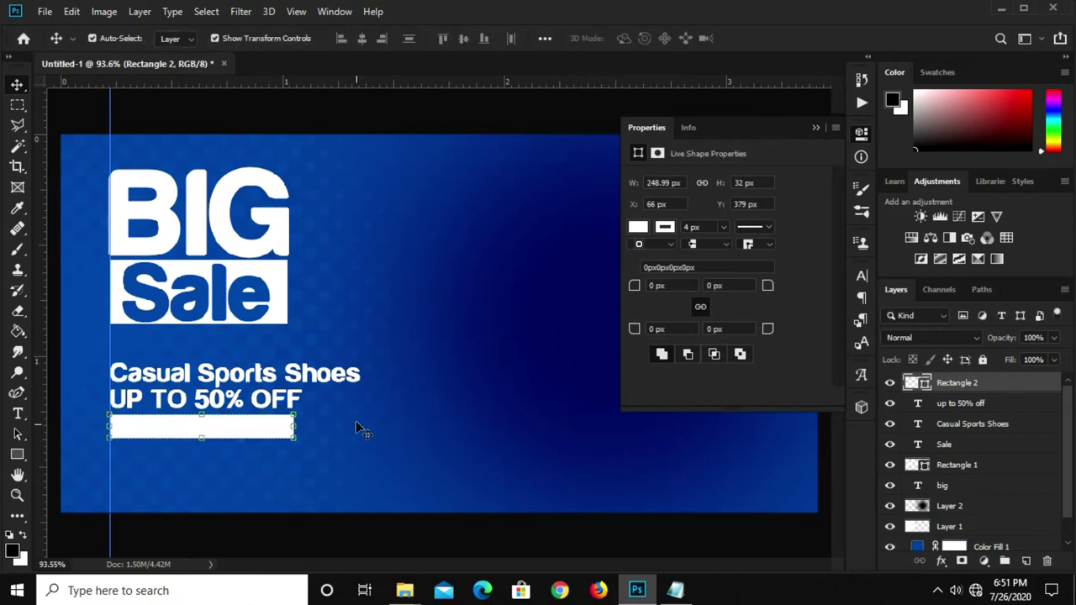
pyautogui.click(361, 427)
pyautogui.click(305, 378)
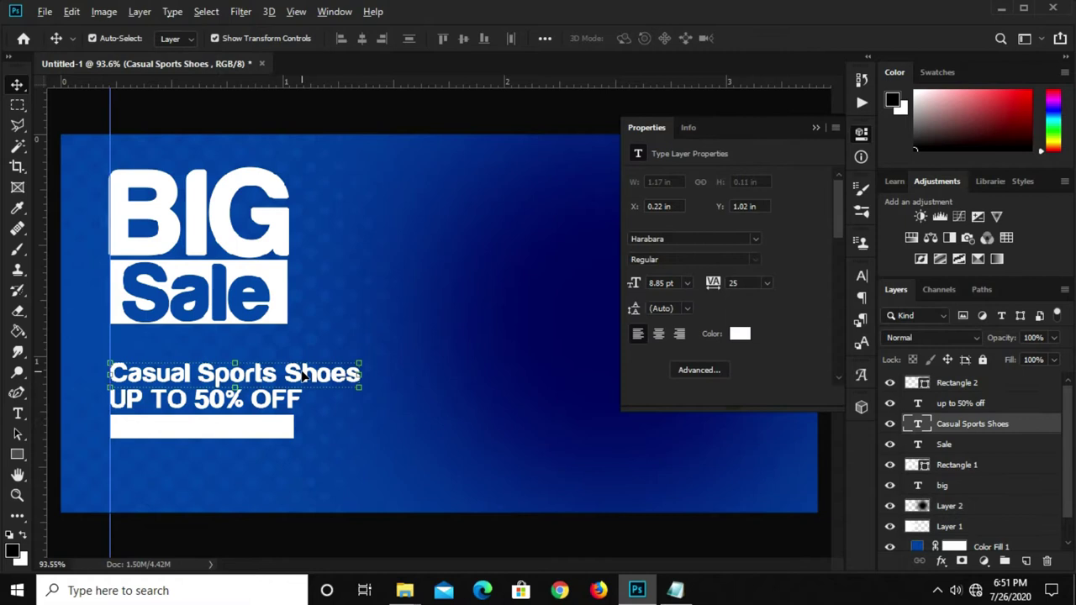
# Step: Duplicate Casual Sports Shoes lower down and colour it the banner's blue, 014da6
pyautogui.moveTo(317, 375); pyautogui.dragTo(415, 468)
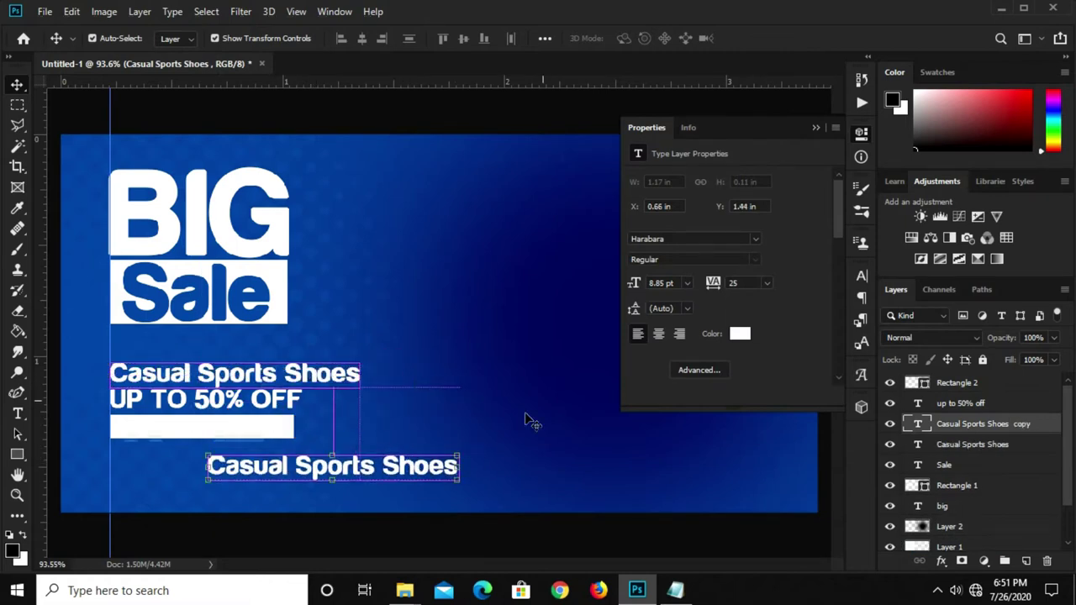
pyautogui.click(738, 333)
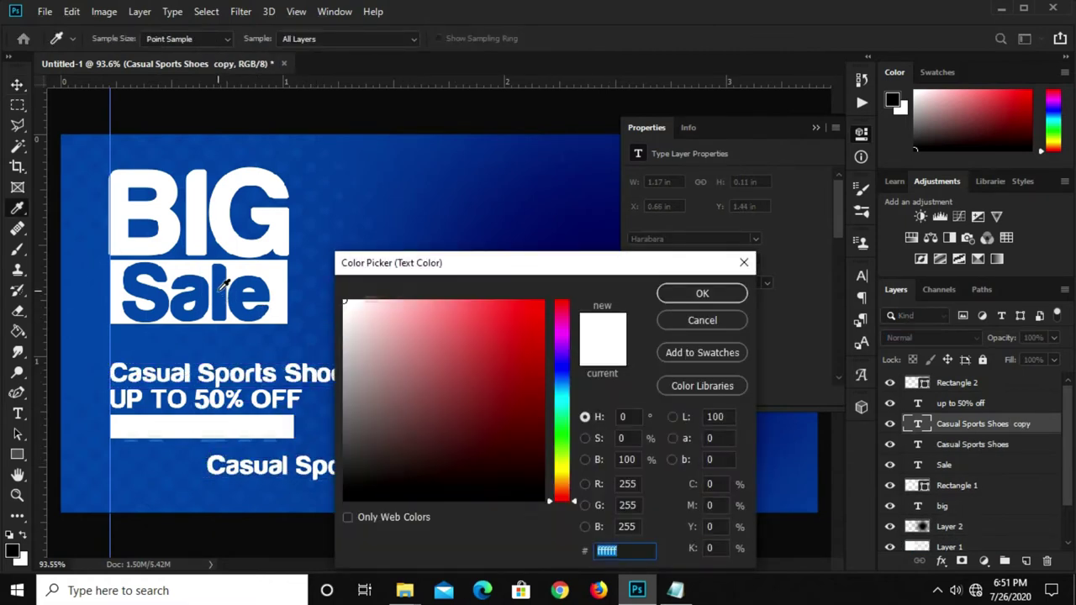
pyautogui.click(227, 296)
pyautogui.click(684, 294)
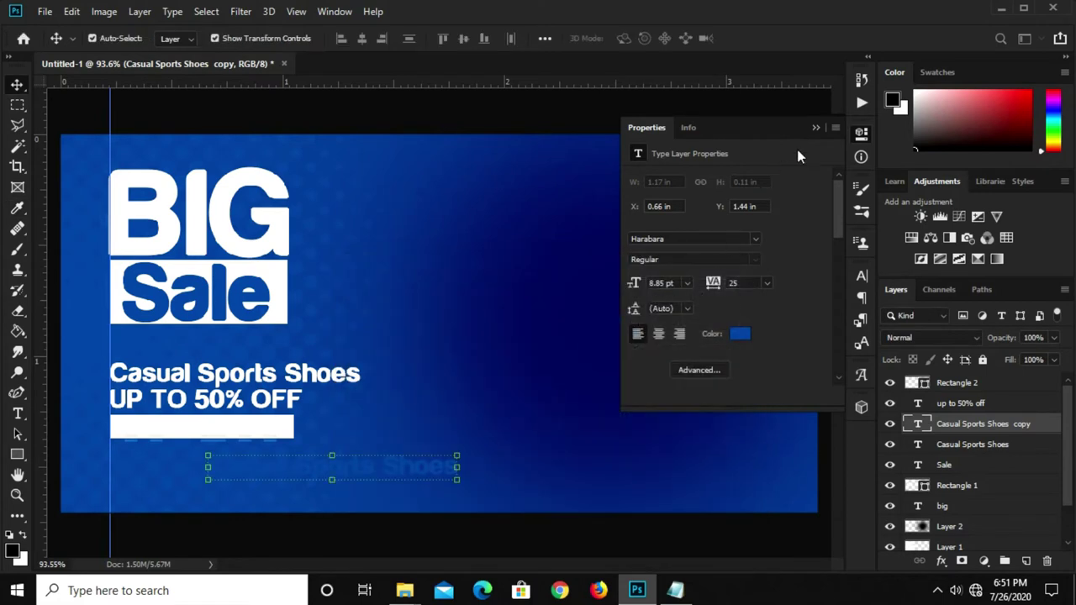
pyautogui.click(812, 127)
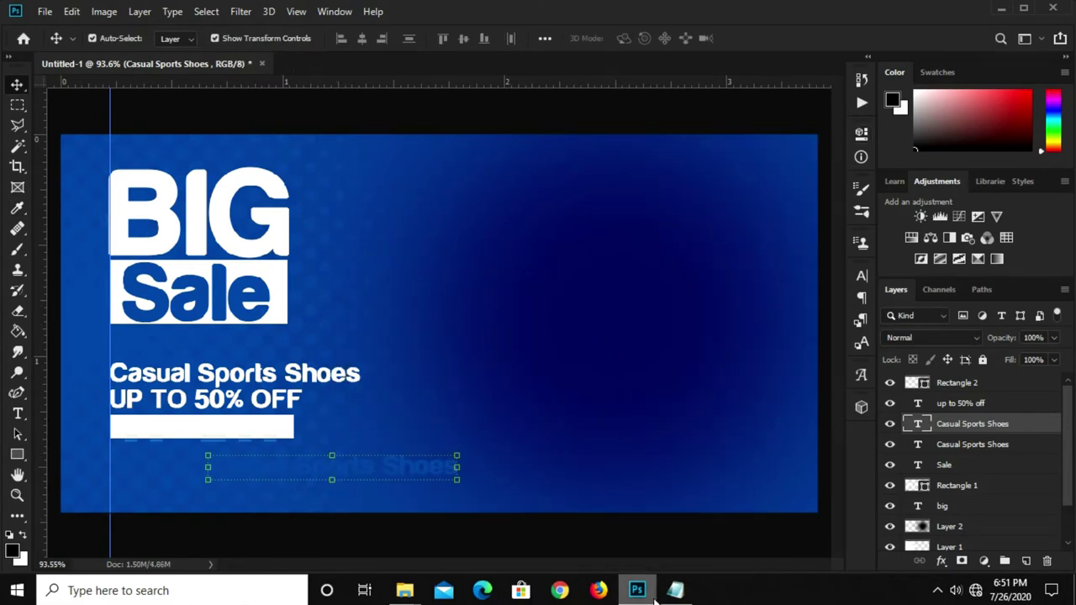
# Step: Copy the 'Limited Offer Only' line from the Notepad notes
pyautogui.click(675, 590)
pyautogui.moveTo(621, 304); pyautogui.dragTo(429, 306)
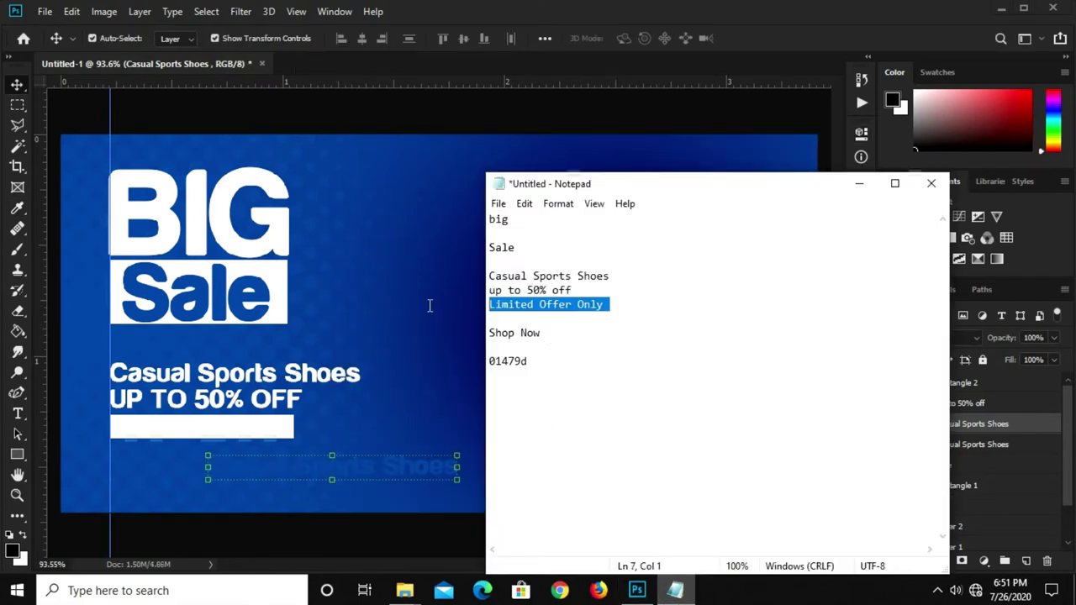
pyautogui.rightClick(511, 304)
pyautogui.click(564, 355)
pyautogui.click(76, 395)
# Step: Change the blue copy's text to 'Limited Offer Only' and move its layer above the white bar
pyautogui.click(17, 414)
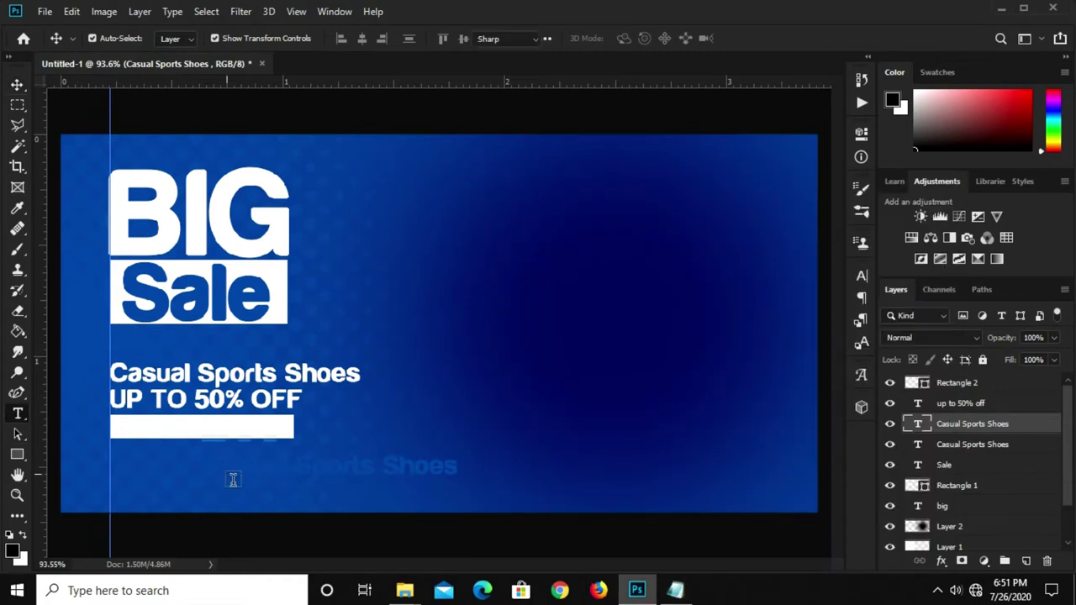
pyautogui.click(244, 474)
pyautogui.hotkey('ctrl', 'a')
pyautogui.press('BackSpace')
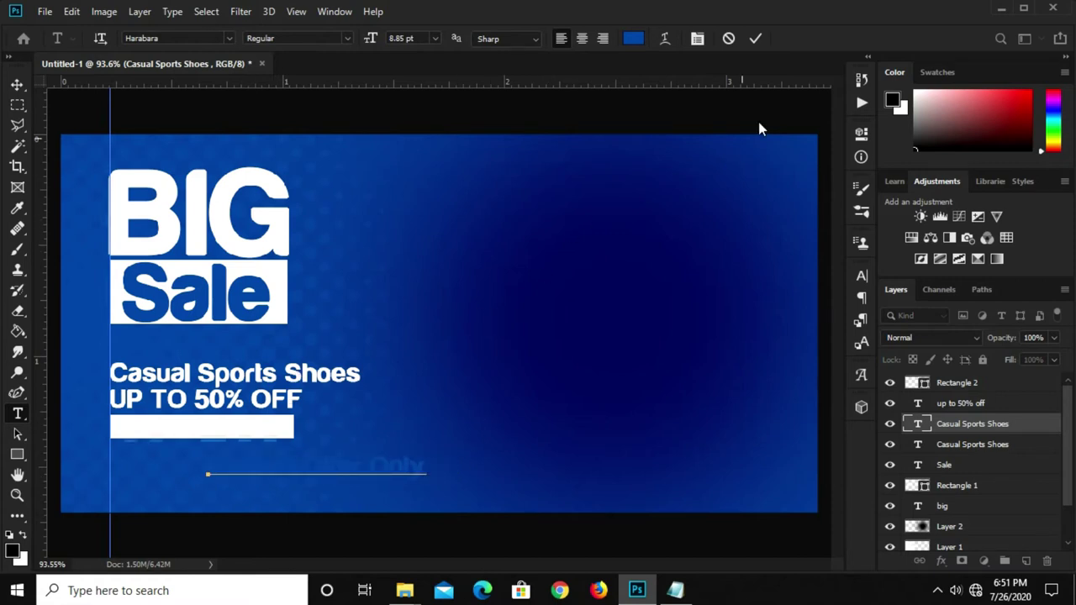
pyautogui.click(753, 40)
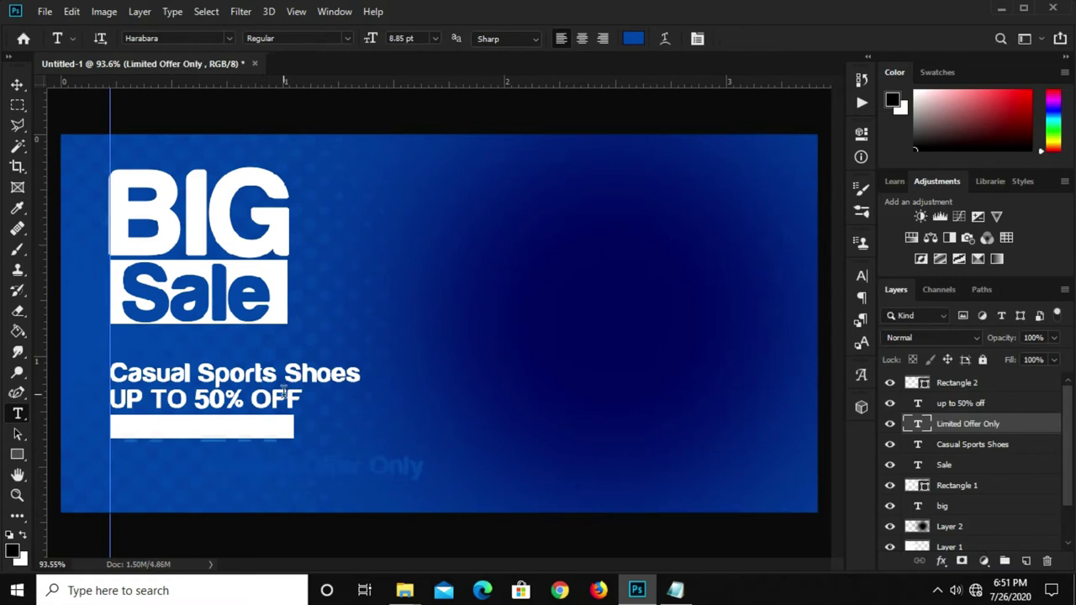
pyautogui.press('v')
pyautogui.moveTo(982, 427); pyautogui.dragTo(951, 372)
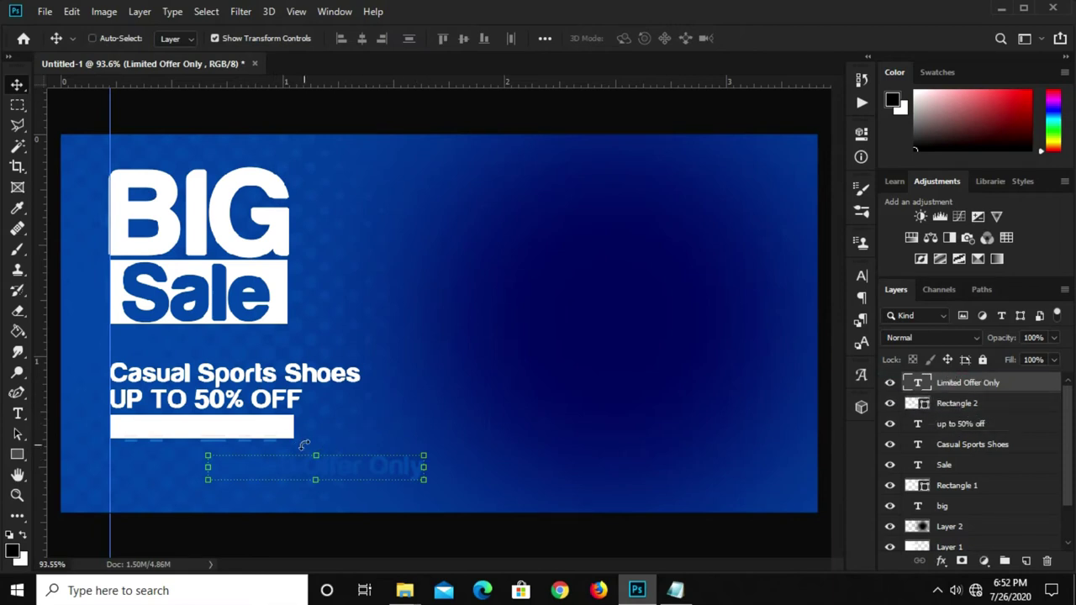
# Step: Scale Limited Offer Only to about 78% and move it inside the white bar
pyautogui.hotkey('ctrl', 't')
pyautogui.moveTo(329, 451)
pyautogui.mouseDown()
pyautogui.moveTo(242, 435)
pyautogui.moveTo(249, 427)
pyautogui.mouseUp()
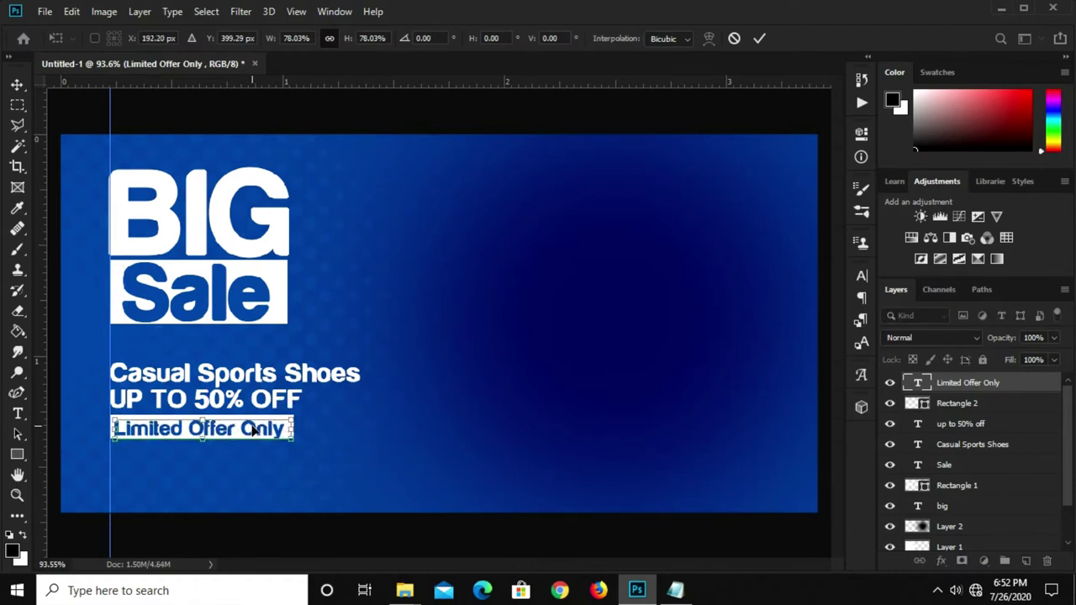
pyautogui.press('Return')
pyautogui.click(411, 455)
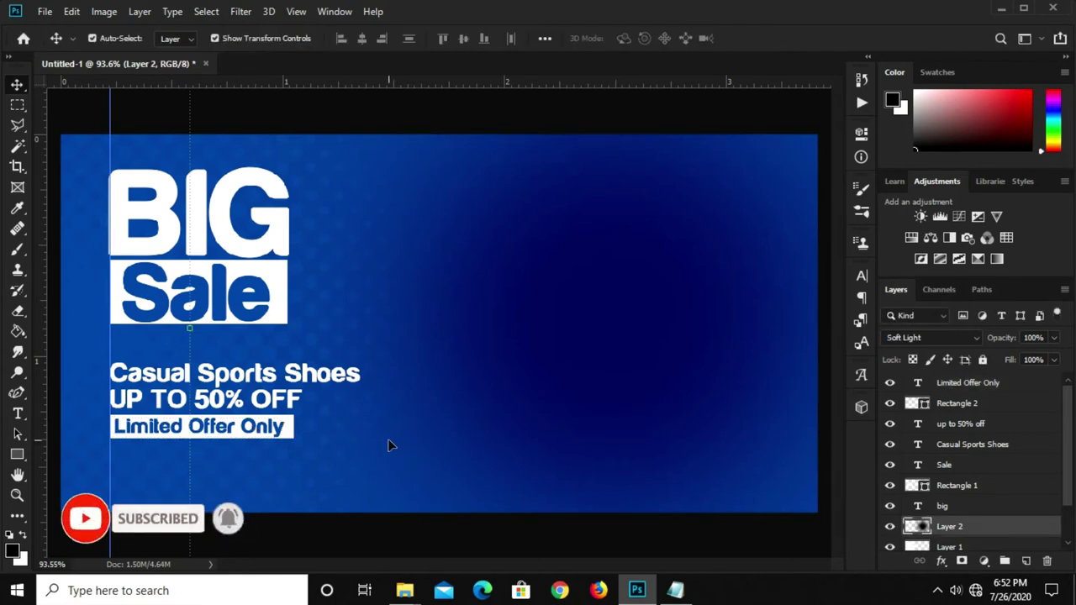
pyautogui.click(291, 428)
pyautogui.scroll(1, 290, 430)
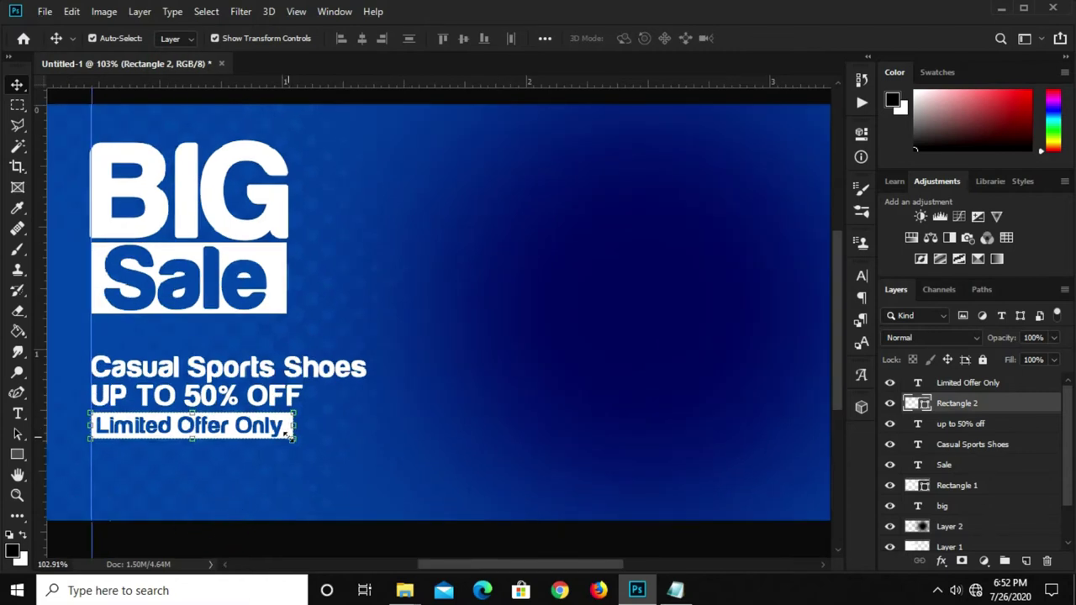
pyautogui.scroll(1, 291, 433)
# Step: Duplicate the white bar below Limited Offer Only and narrow it
pyautogui.moveTo(291, 436); pyautogui.dragTo(290, 505)
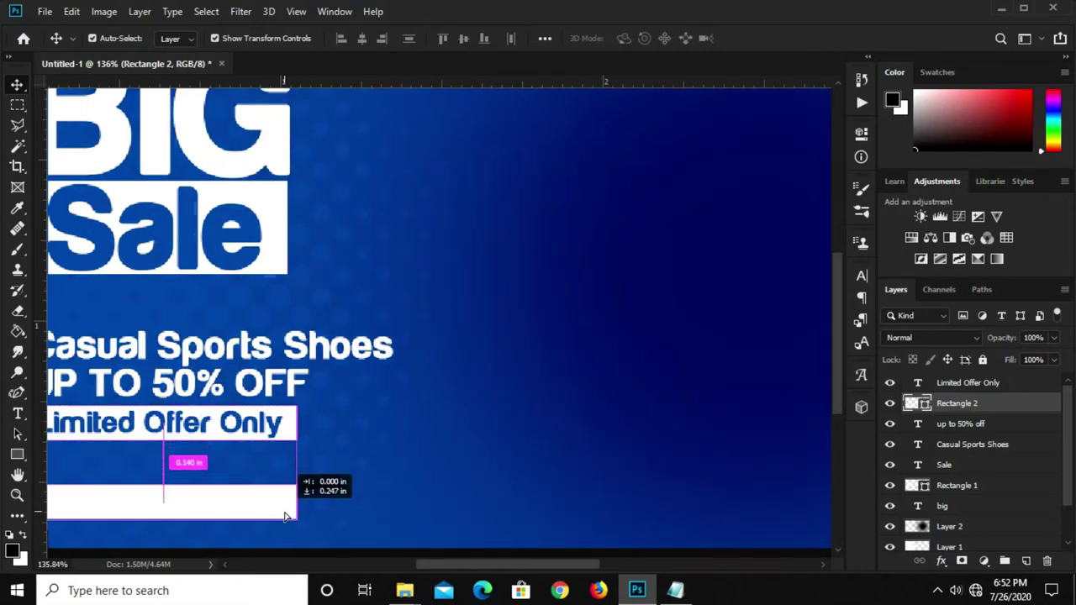
pyautogui.scroll(-1, 284, 505)
pyautogui.scroll(-1, 284, 505)
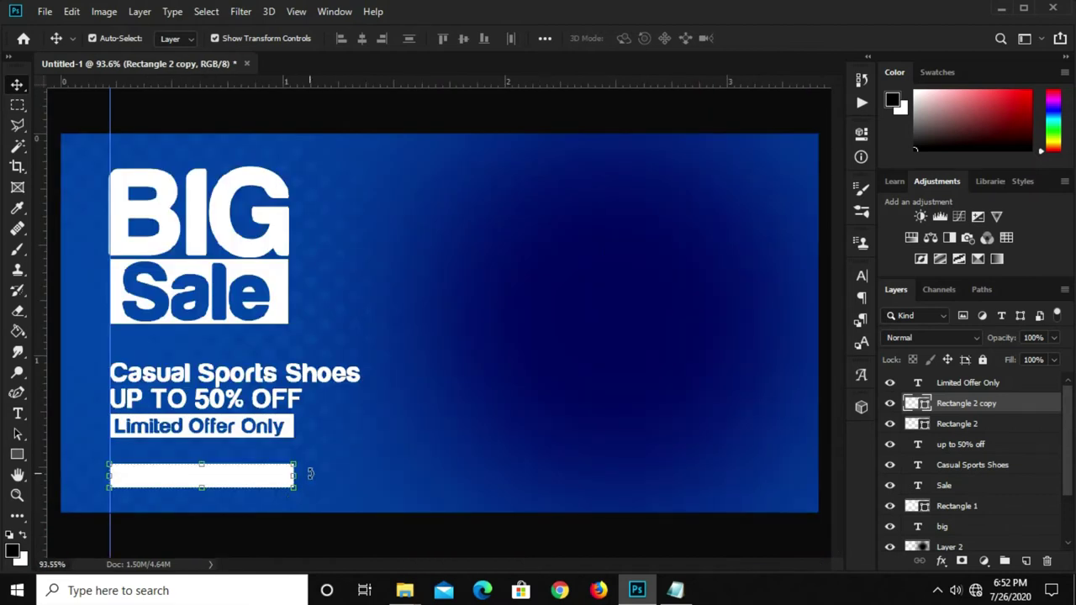
pyautogui.moveTo(294, 476)
pyautogui.mouseDown()
pyautogui.moveTo(222, 475)
pyautogui.moveTo(178, 500)
pyautogui.moveTo(238, 480)
pyautogui.mouseUp()
pyautogui.press('Return')
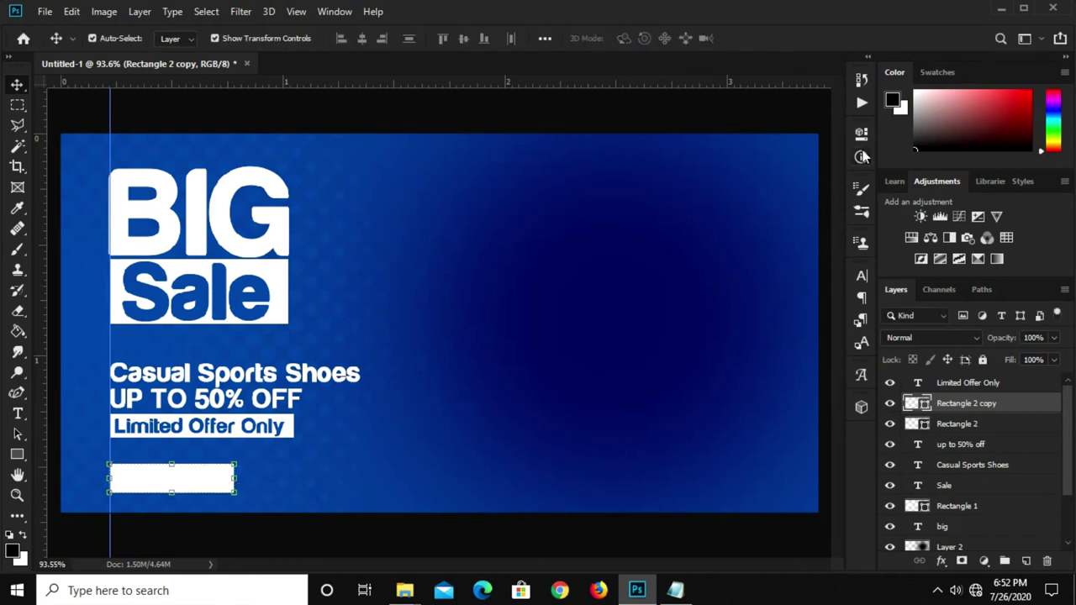
# Step: Set the duplicated bar's fill to none, keeping only its white outline
pyautogui.click(861, 136)
pyautogui.click(638, 227)
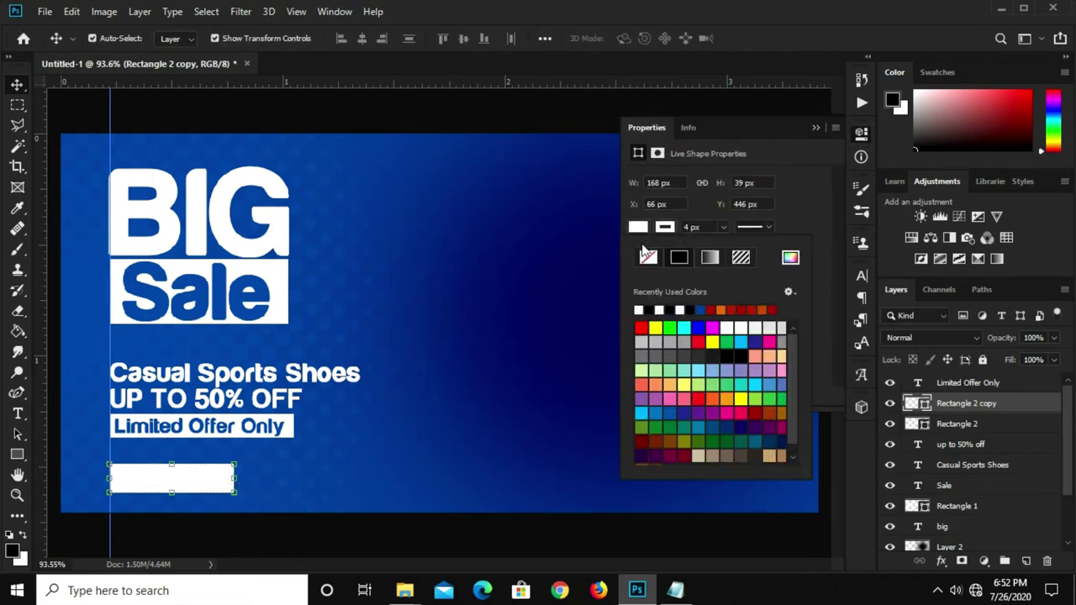
pyautogui.click(648, 257)
pyautogui.click(825, 133)
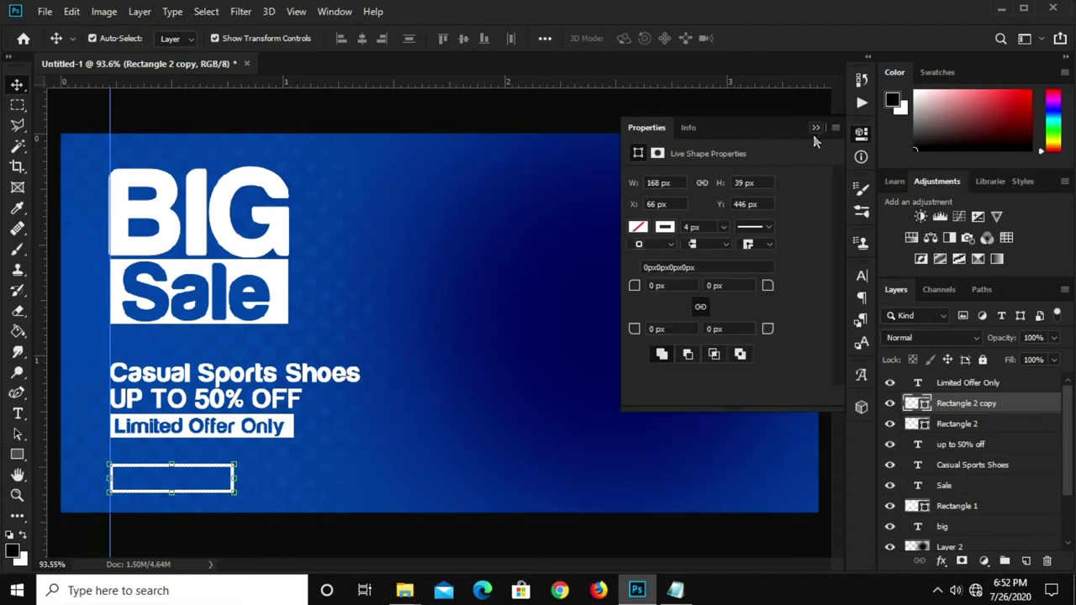
pyautogui.click(361, 521)
# Step: Duplicate Limited Offer Only to the right of the box and colour it ffffff
pyautogui.click(269, 428)
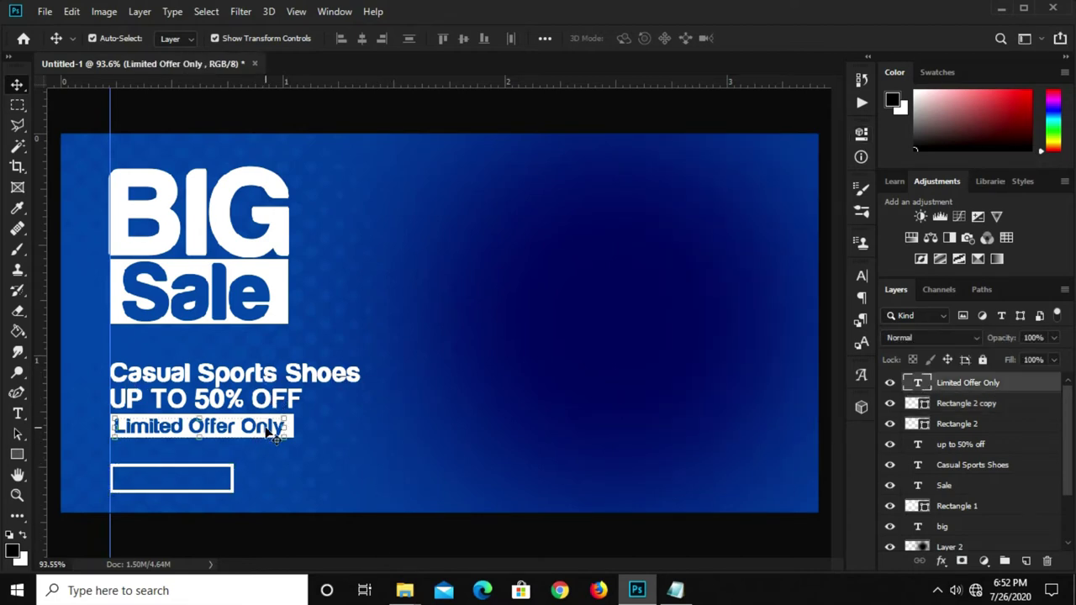
pyautogui.moveTo(268, 428); pyautogui.dragTo(407, 451)
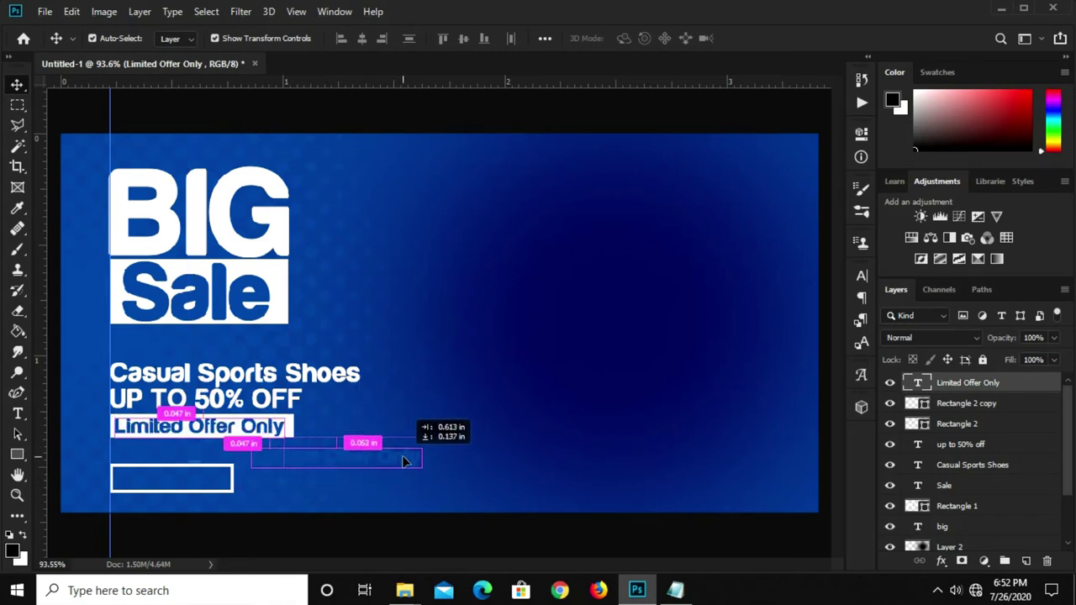
pyautogui.click(862, 275)
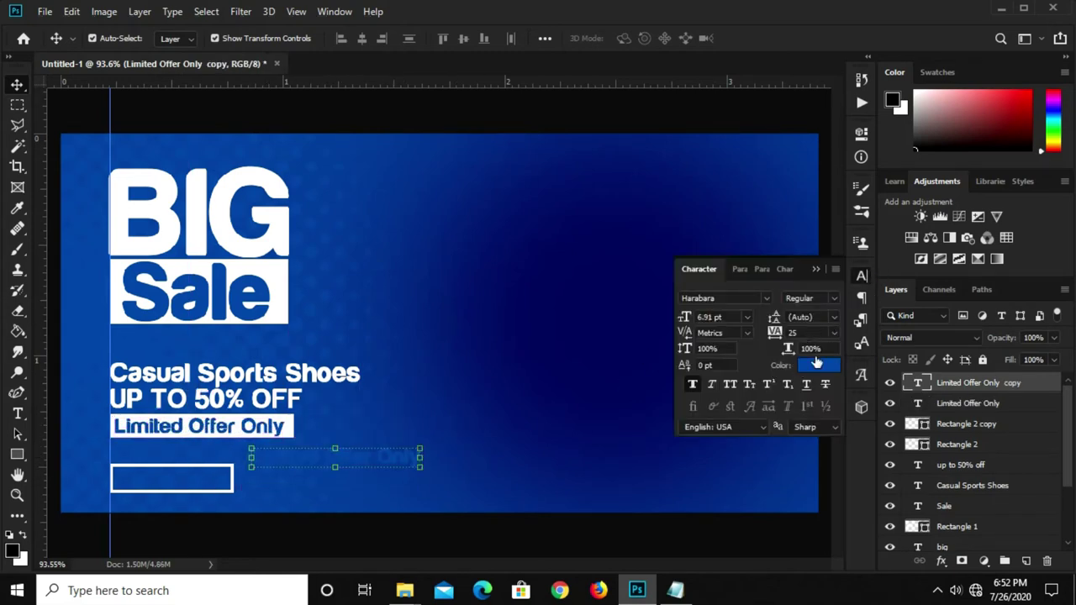
pyautogui.click(818, 365)
pyautogui.write('ffffff')
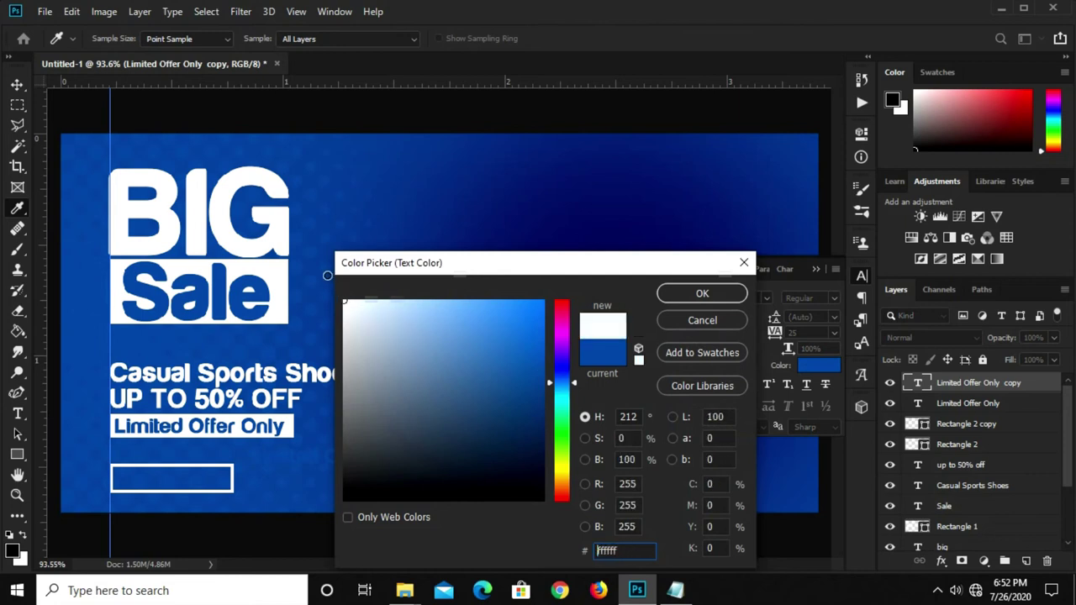
pyautogui.click(698, 293)
# Step: Copy the 'Shop Now' line from the Notepad notes
pyautogui.click(675, 590)
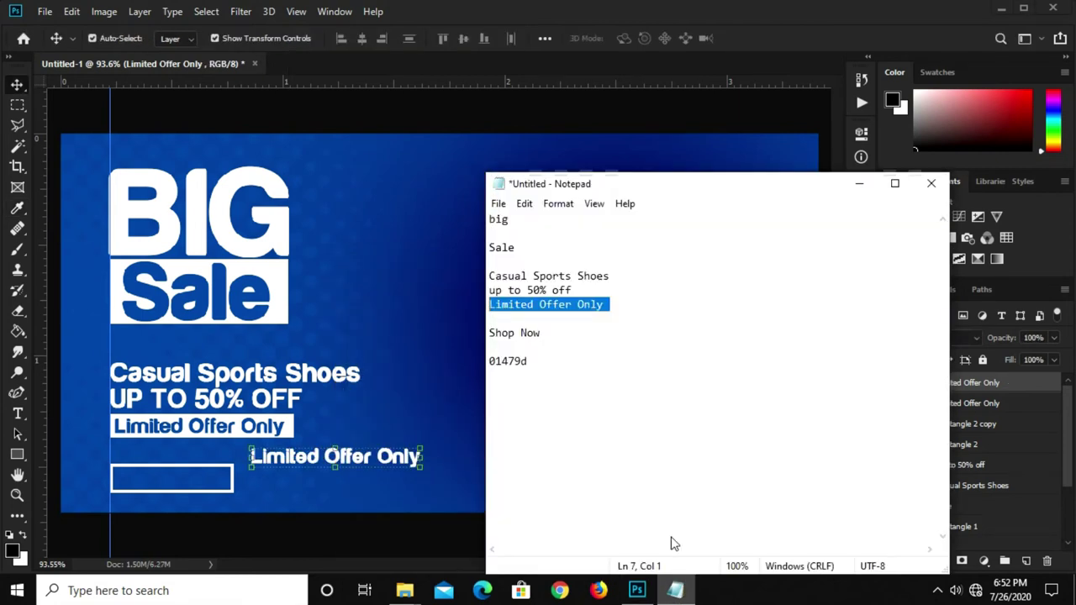
pyautogui.moveTo(548, 329); pyautogui.dragTo(475, 328)
pyautogui.rightClick(494, 331)
pyautogui.click(538, 379)
pyautogui.click(408, 325)
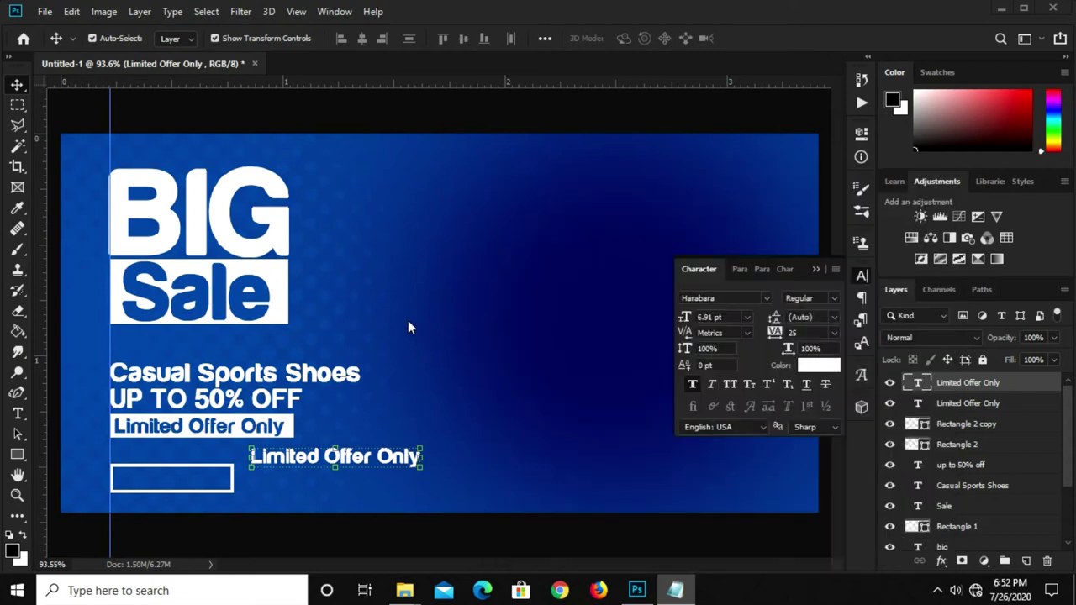
pyautogui.click(814, 269)
# Step: Change the white duplicate's text to 'Shop Now'
pyautogui.click(17, 413)
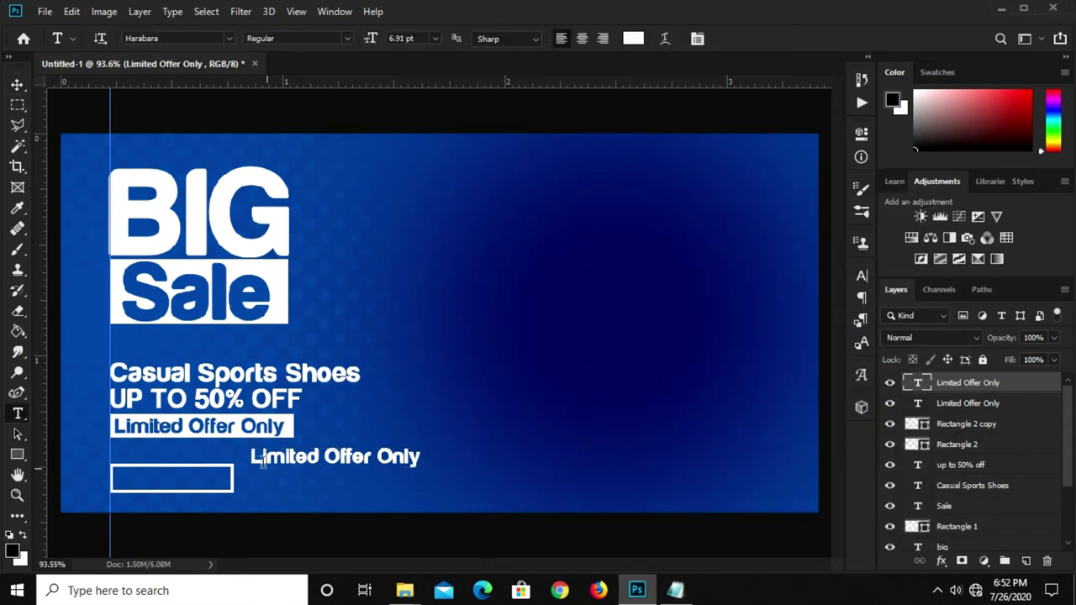
pyautogui.click(295, 456)
pyautogui.hotkey('ctrl', 'a')
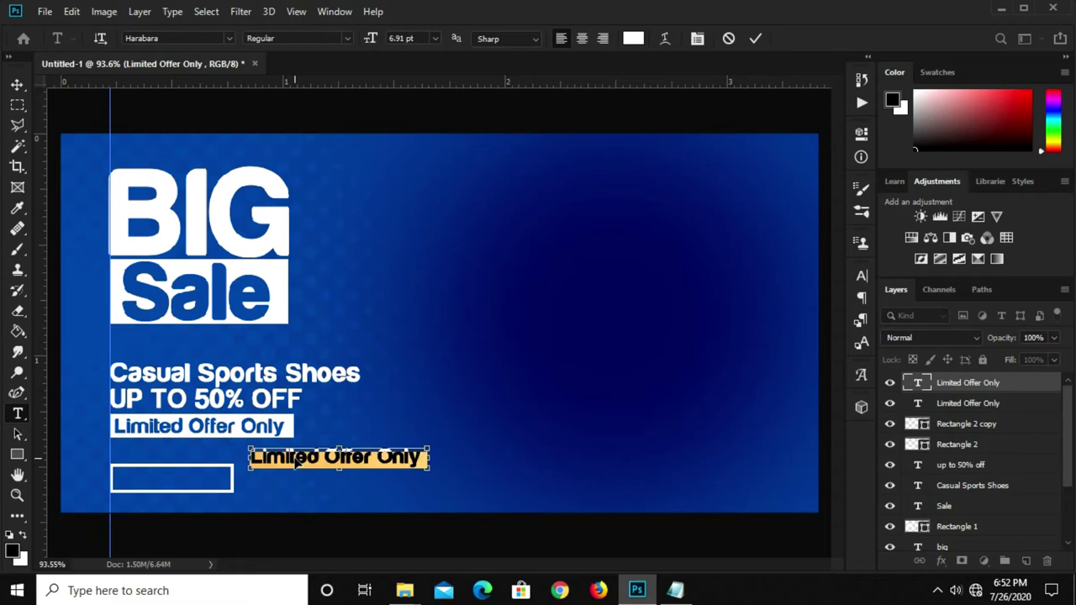
pyautogui.write('Shop Now')
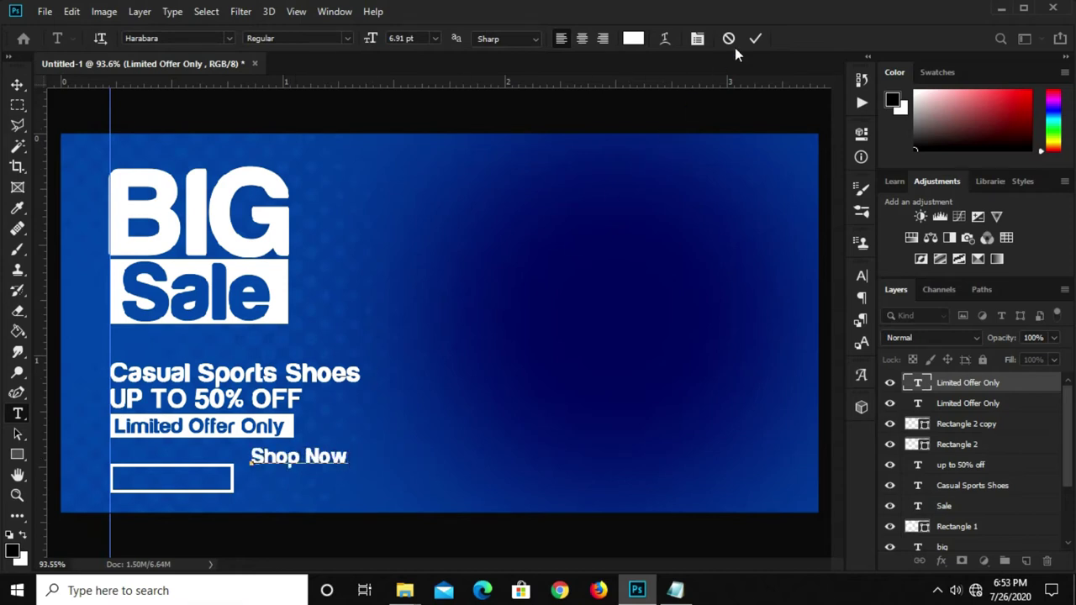
pyautogui.hotkey('ctrl', 'Return')
# Step: Move Shop Now into the outlined box and make the box about 18% taller
pyautogui.press('v')
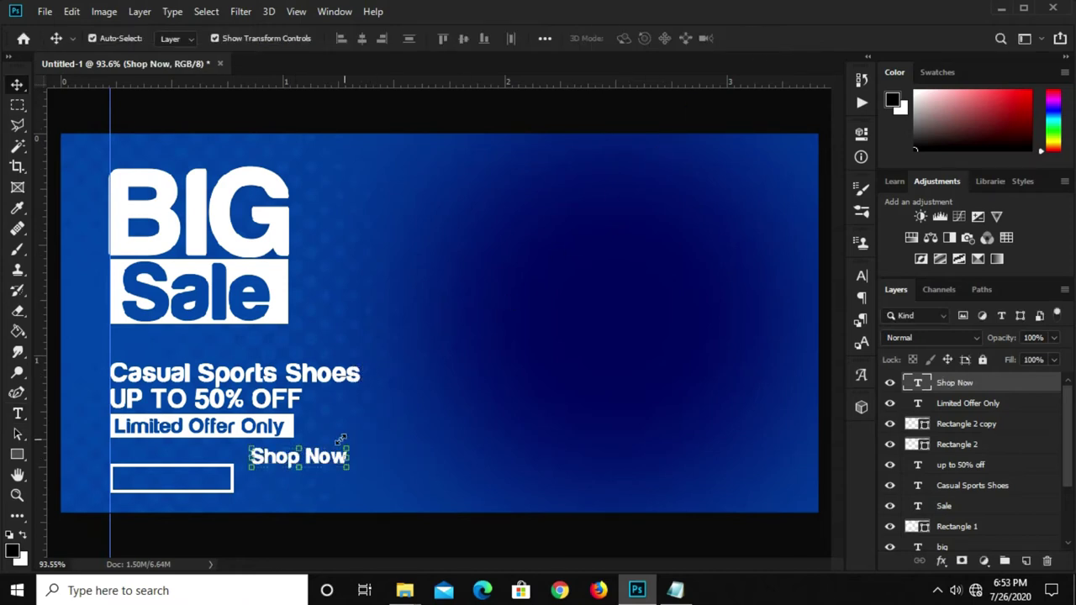
pyautogui.moveTo(328, 459); pyautogui.dragTo(196, 481)
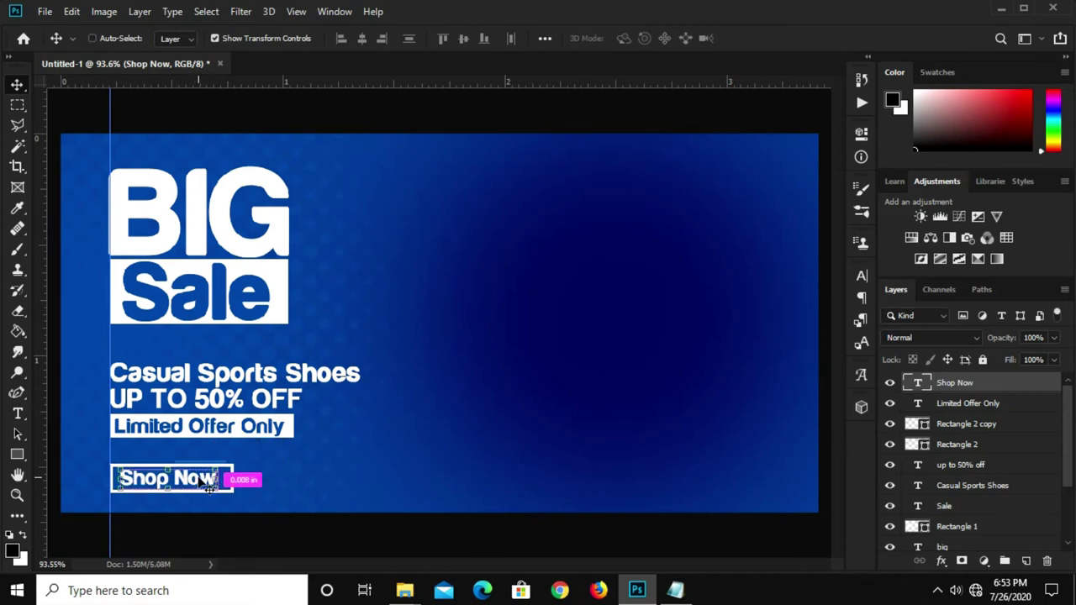
pyautogui.click(247, 458)
pyautogui.click(178, 465)
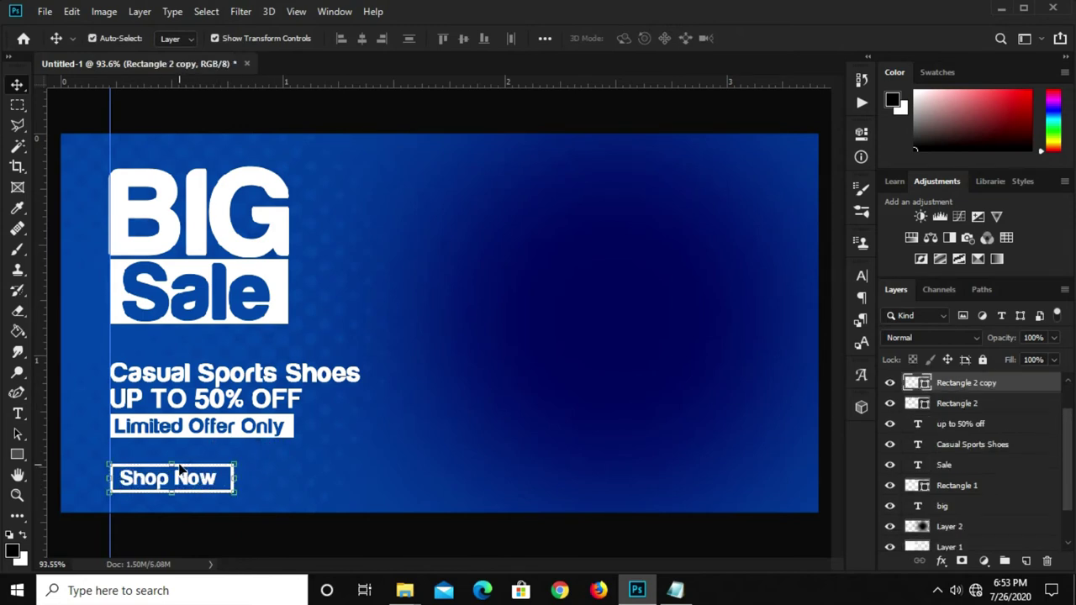
pyautogui.hotkey('ctrl', 't')
pyautogui.moveTo(177, 460); pyautogui.dragTo(176, 461)
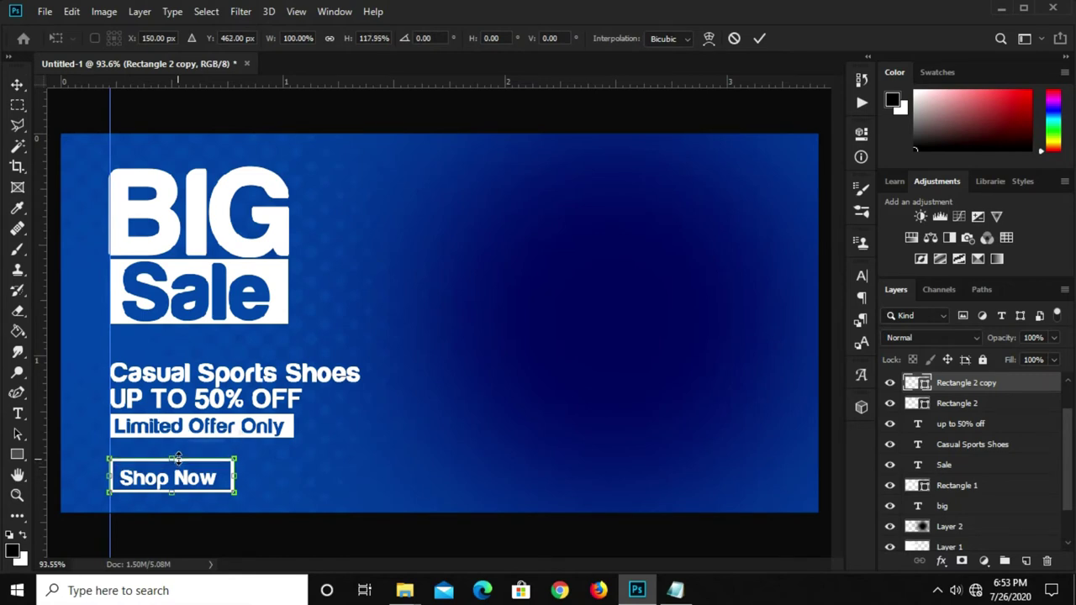
pyautogui.press('Return')
# Step: Enlarge the Shop Now text to about 109% and nudge it up slightly
pyautogui.click(412, 312)
pyautogui.click(210, 478)
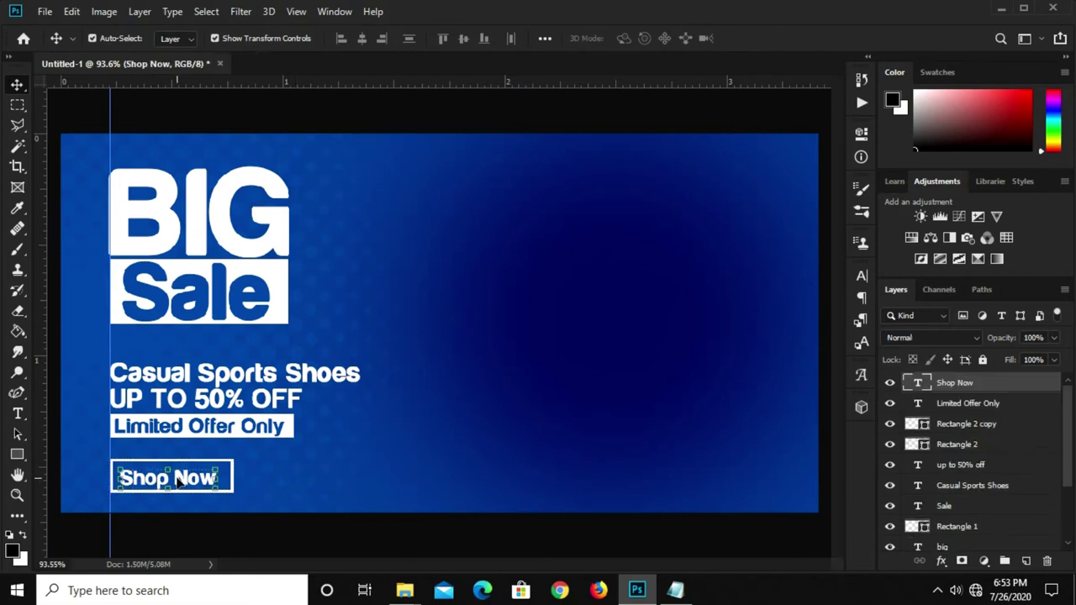
pyautogui.hotkey('ctrl', 't')
pyautogui.scroll(1, 178, 483)
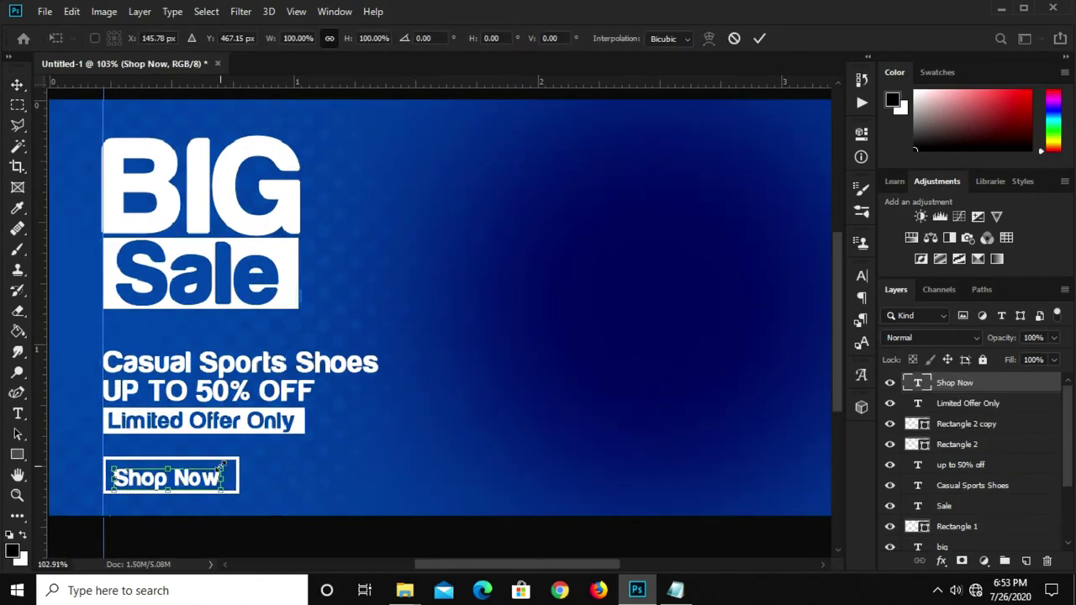
pyautogui.moveTo(221, 463); pyautogui.dragTo(228, 452)
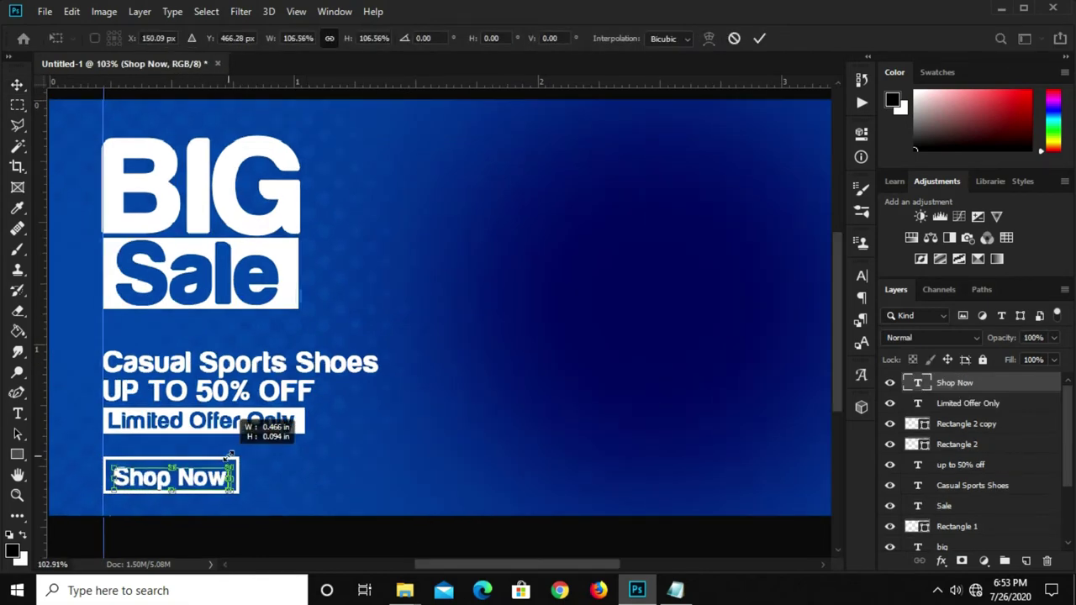
pyautogui.press('Up')
pyautogui.press('Up')
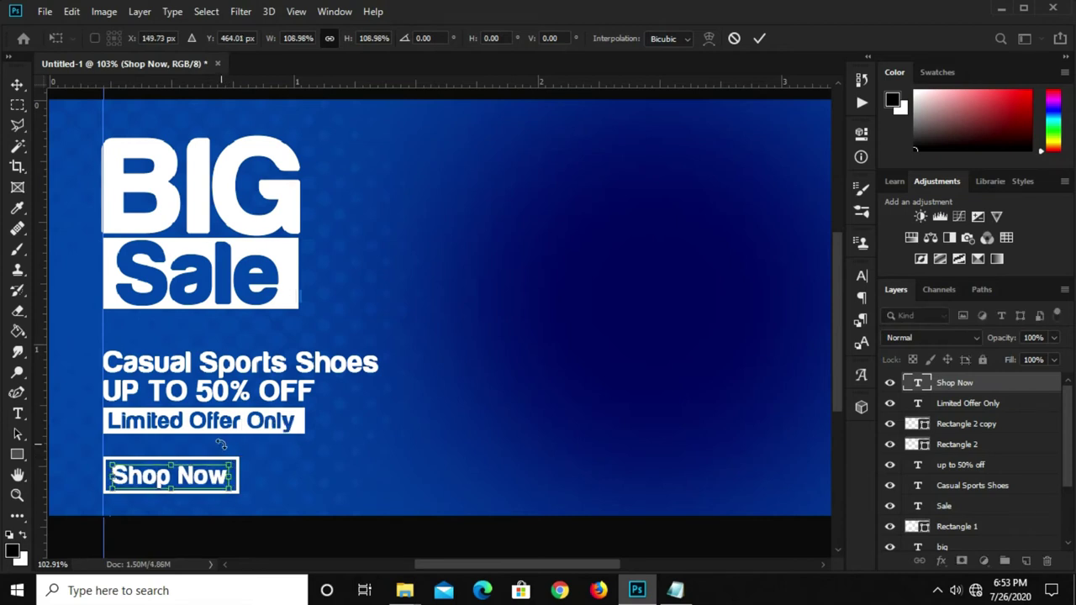
pyautogui.press('Return')
pyautogui.click(429, 468)
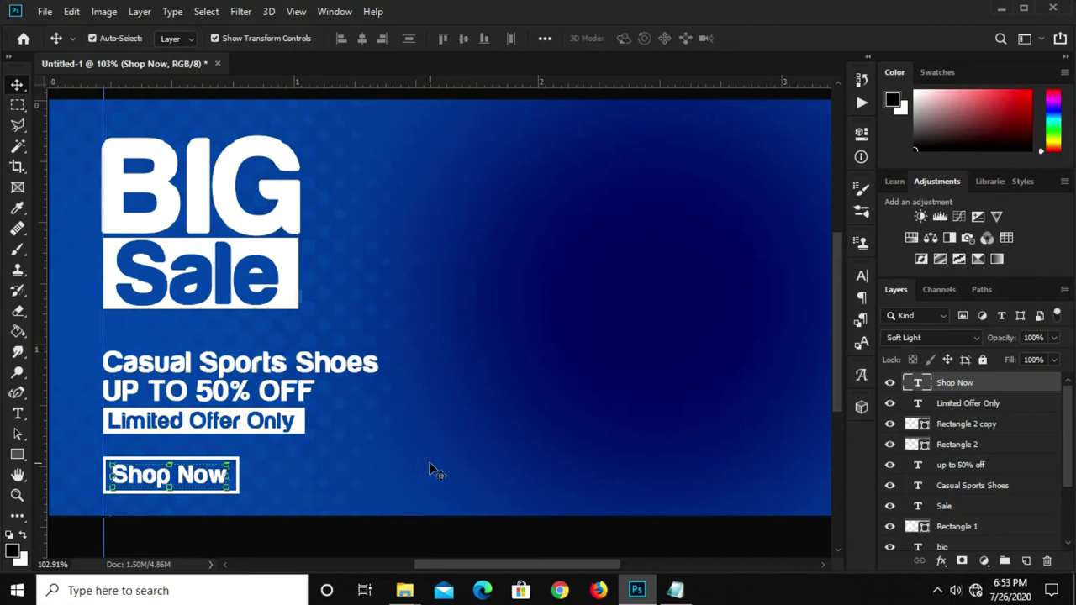
# Step: Shrink the Shop Now text and its outlined box together
pyautogui.scroll(-3, 432, 467)
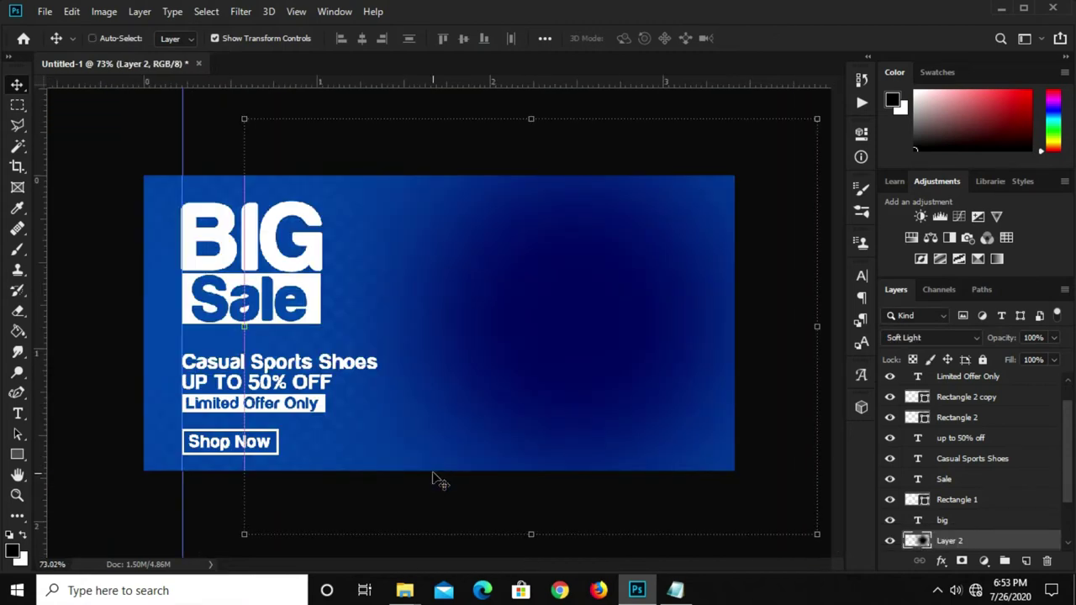
pyautogui.click(389, 503)
pyautogui.scroll(2, 389, 502)
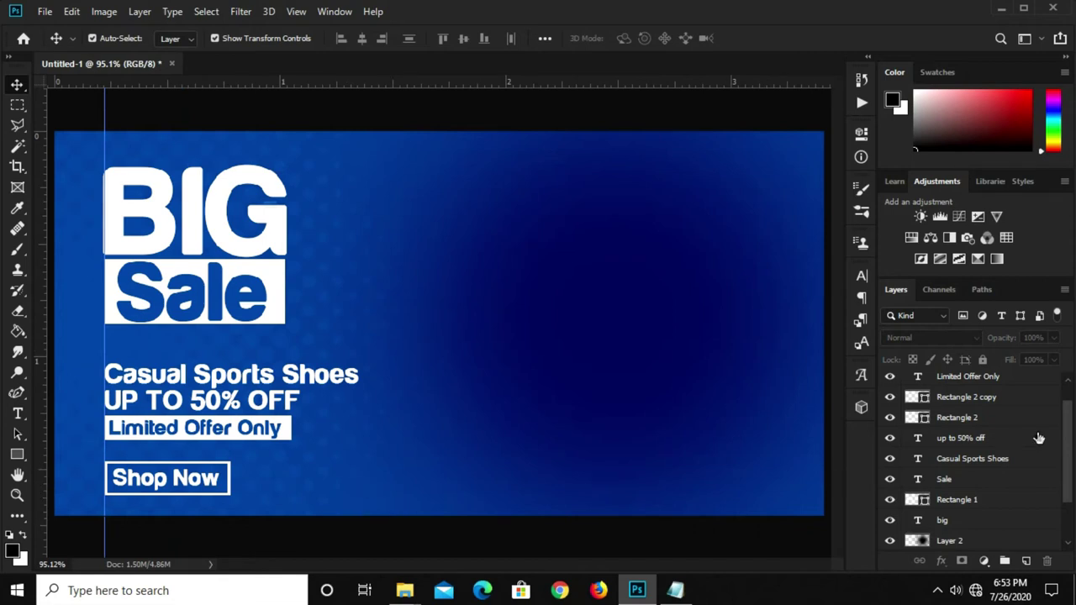
pyautogui.scroll(1, 1001, 430)
pyautogui.click(983, 384)
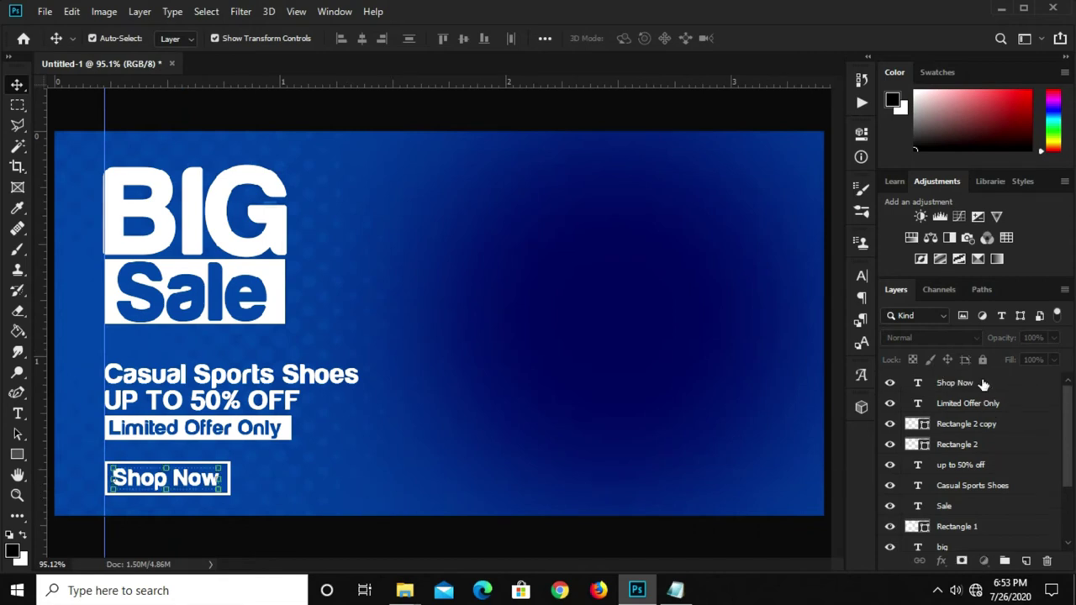
pyautogui.keyDown('ctrl'); pyautogui.click(987, 424); pyautogui.keyUp('ctrl')
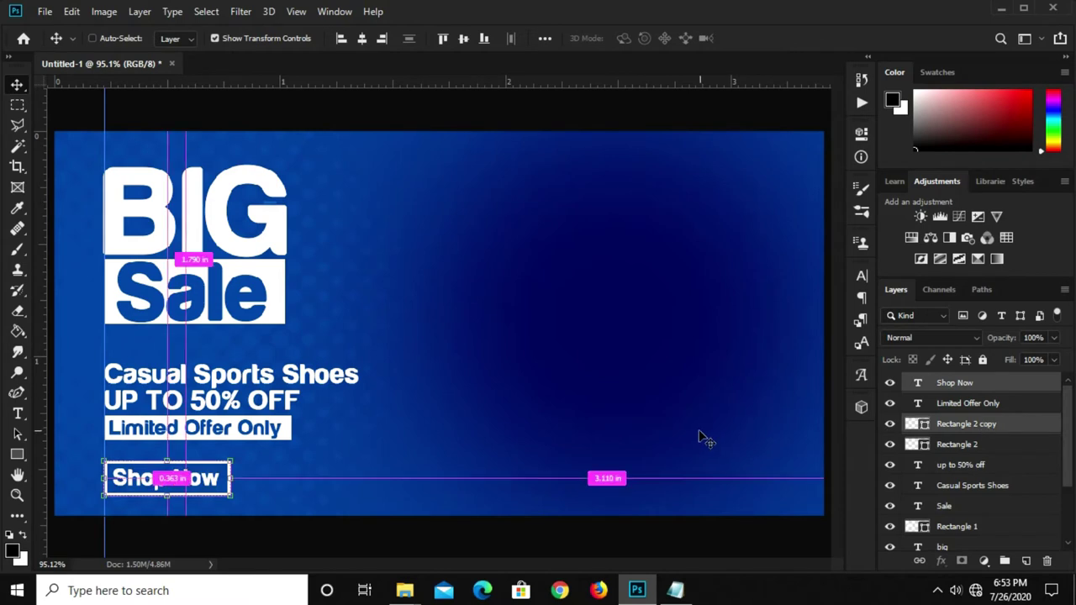
pyautogui.hotkey('ctrl', 't')
pyautogui.moveTo(231, 459); pyautogui.dragTo(214, 472)
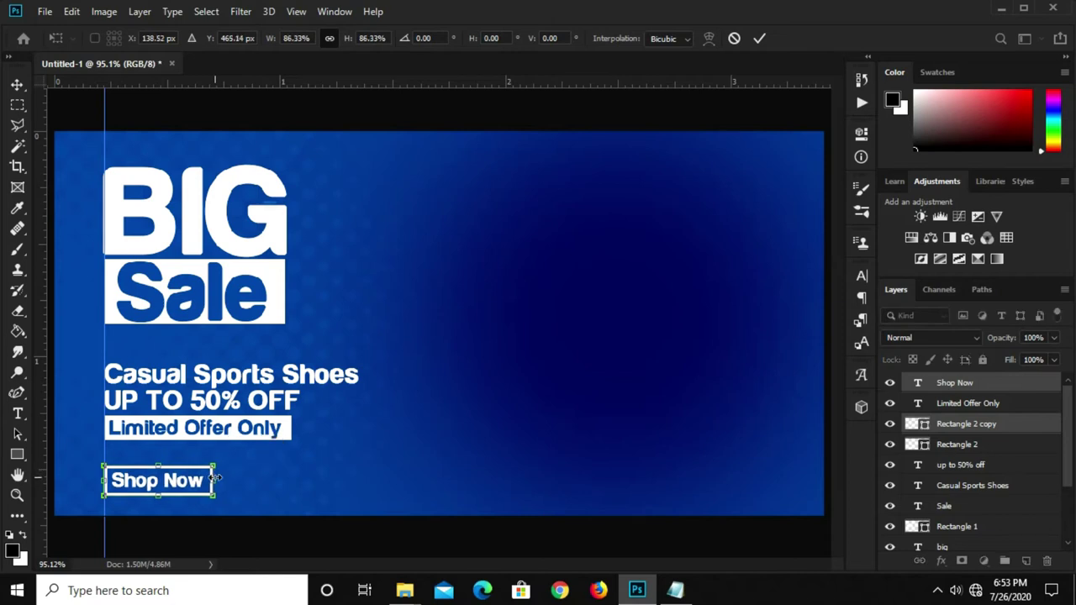
pyautogui.press('Return')
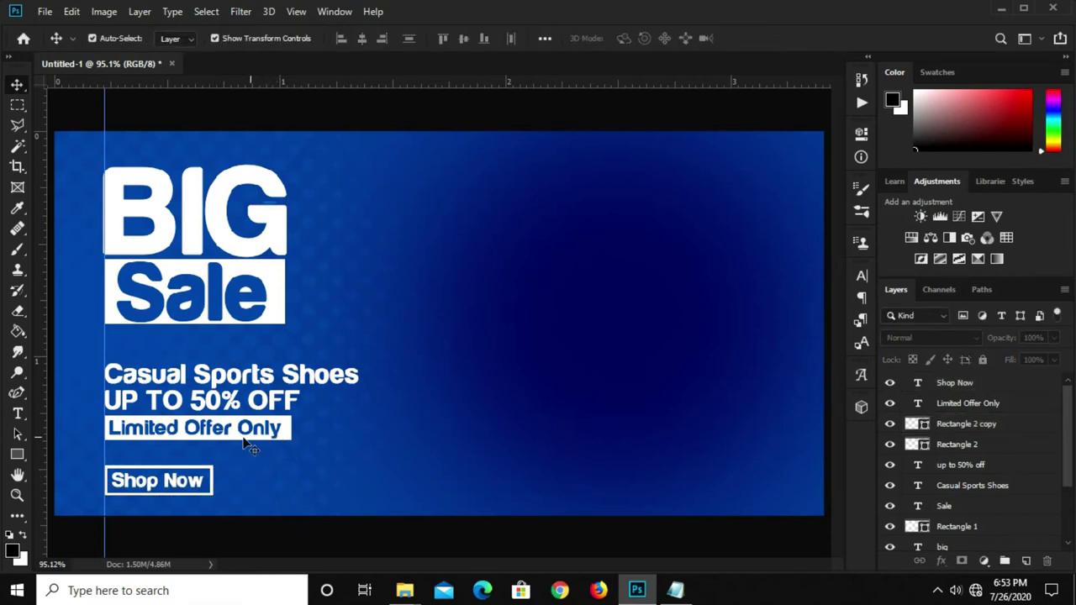
# Step: Rescale the Shop Now text to about 97% so it fills the button
pyautogui.click(168, 481)
pyautogui.hotkey('ctrl', 't')
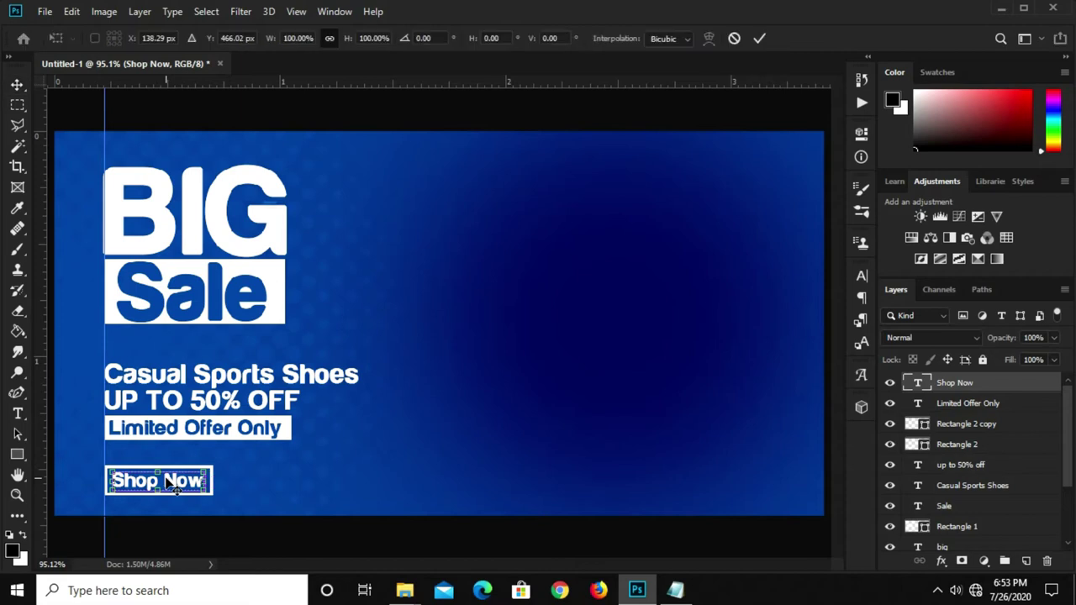
pyautogui.scroll(1, 161, 485)
pyautogui.scroll(1, 159, 485)
pyautogui.moveTo(159, 467); pyautogui.dragTo(162, 468)
pyautogui.moveTo(162, 469); pyautogui.dragTo(169, 469)
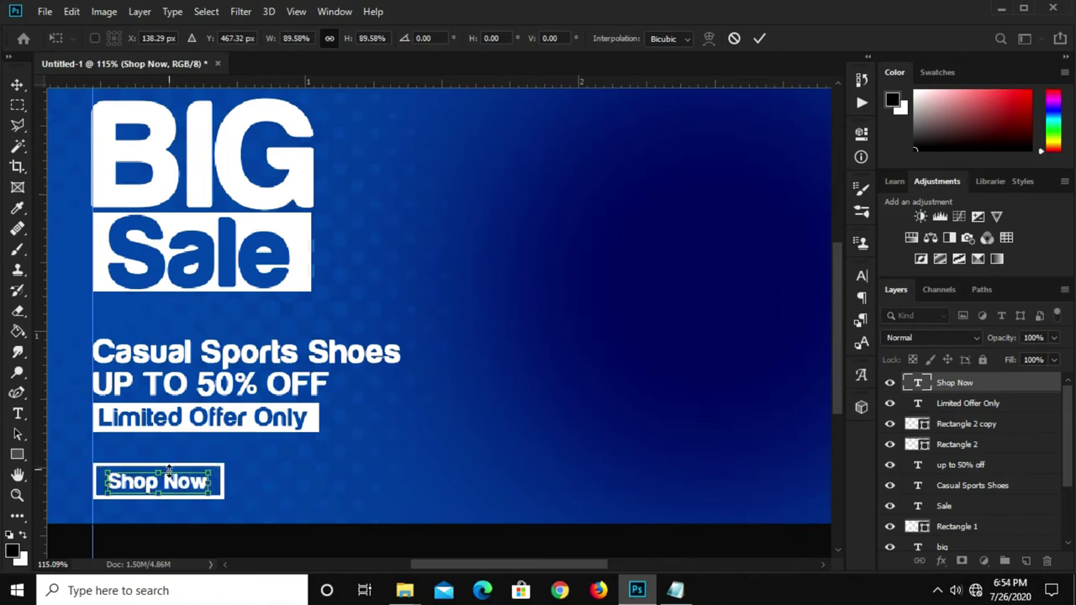
pyautogui.scroll(2, 160, 482)
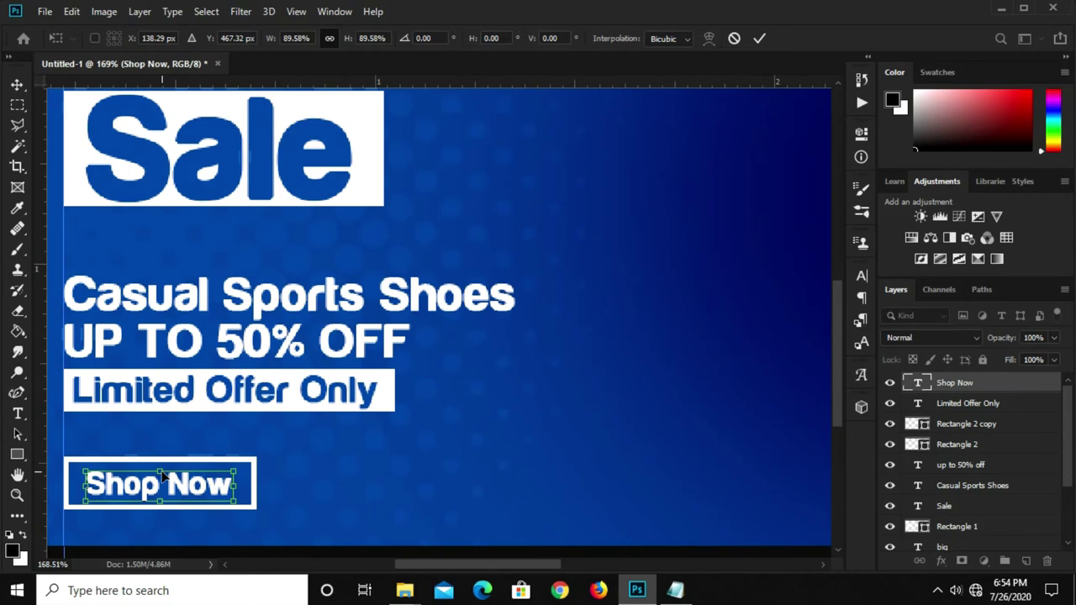
pyautogui.moveTo(156, 471); pyautogui.dragTo(159, 469)
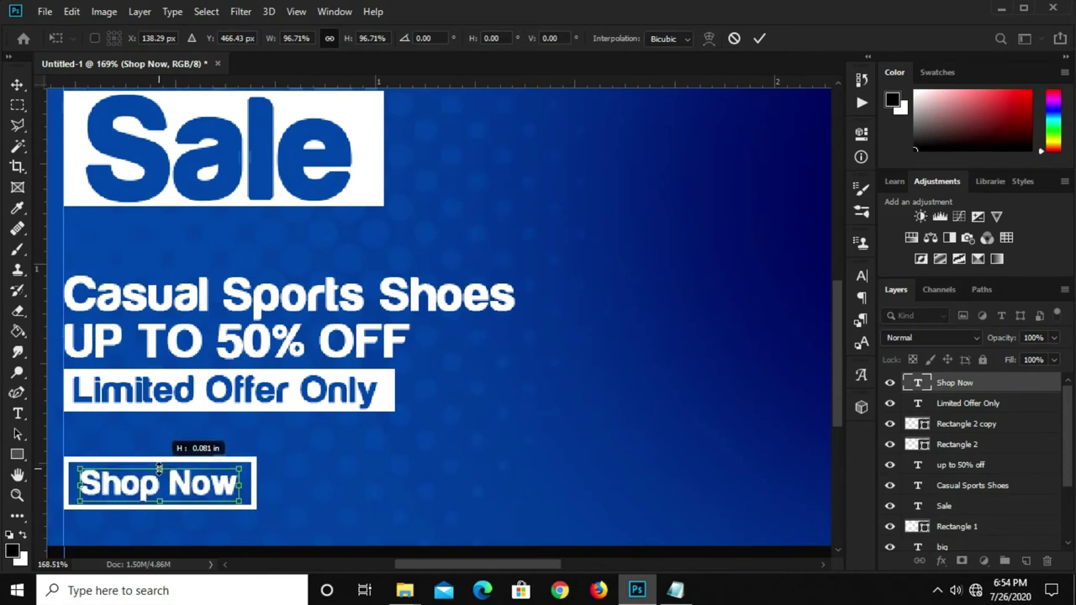
pyautogui.press('Return')
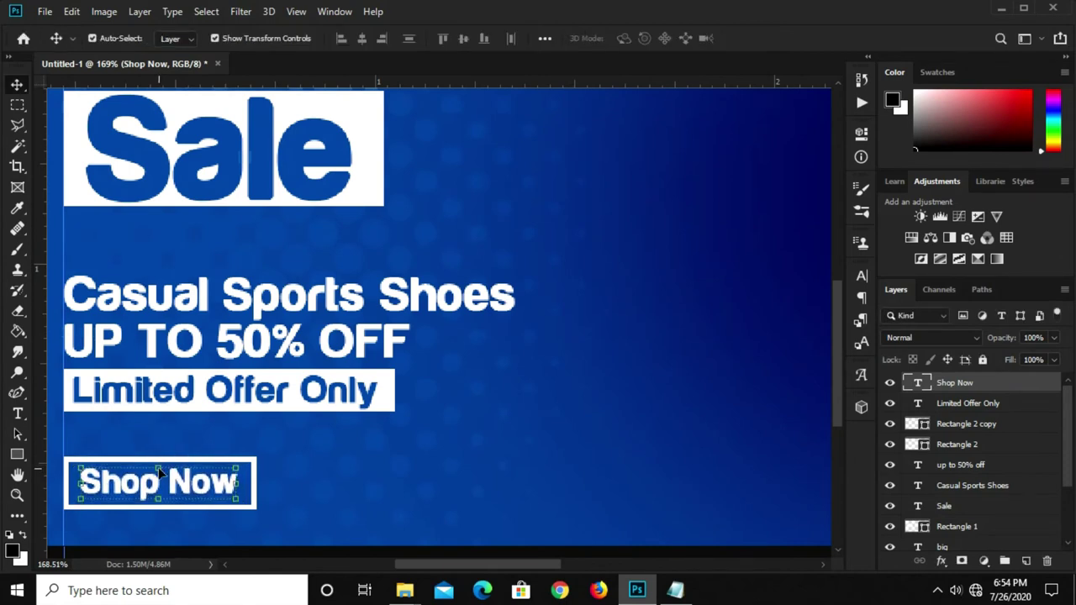
# Step: Clear the guide lines from the canvas via View > Clear Guides
pyautogui.scroll(-2, 164, 475)
pyautogui.scroll(-1, 161, 470)
pyautogui.scroll(1, 160, 471)
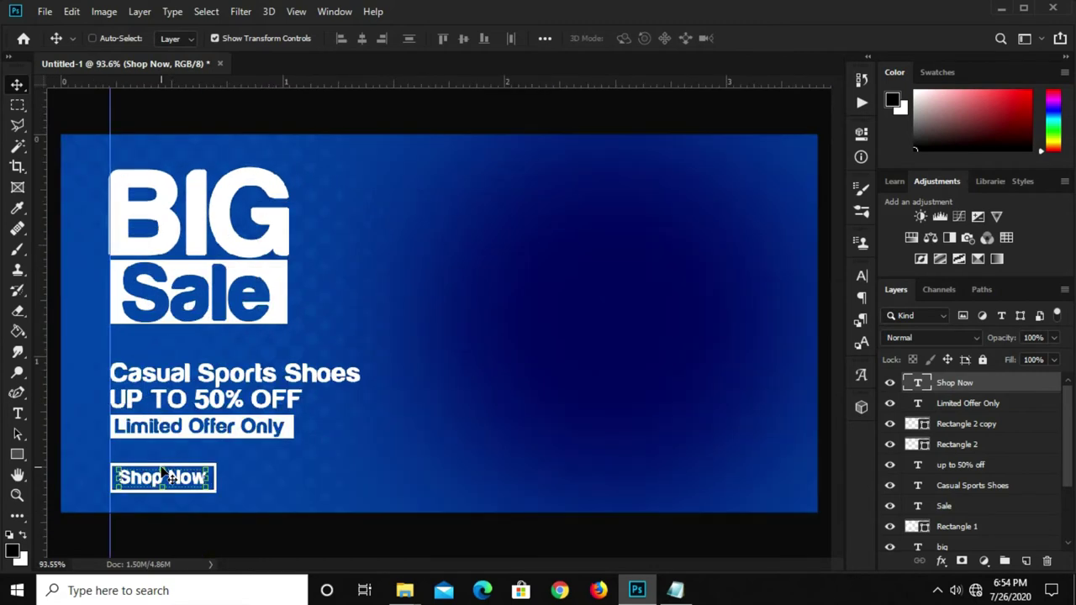
pyautogui.click(208, 508)
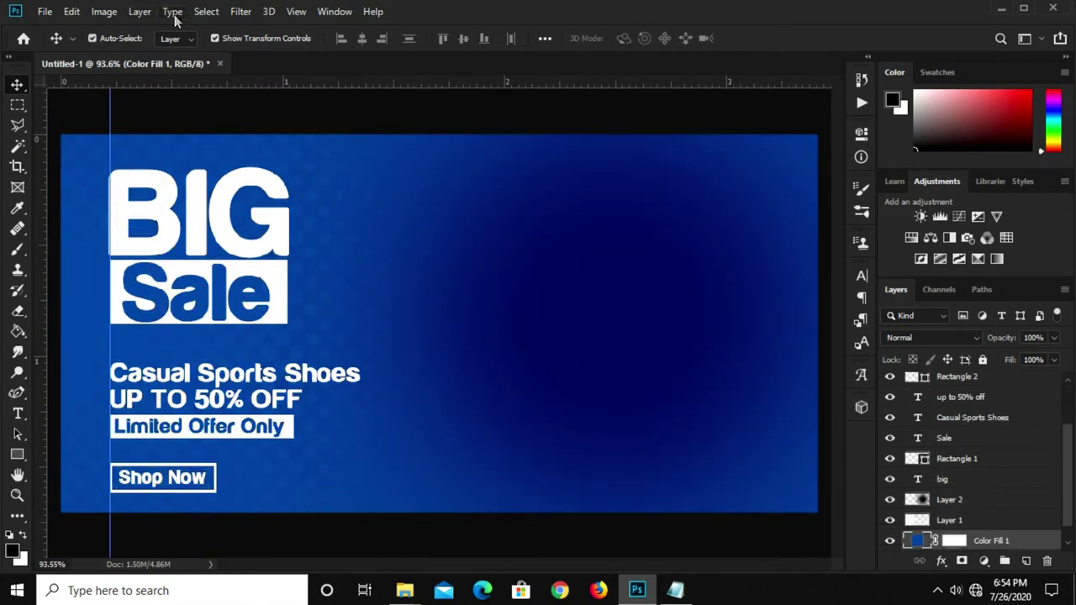
pyautogui.click(294, 12)
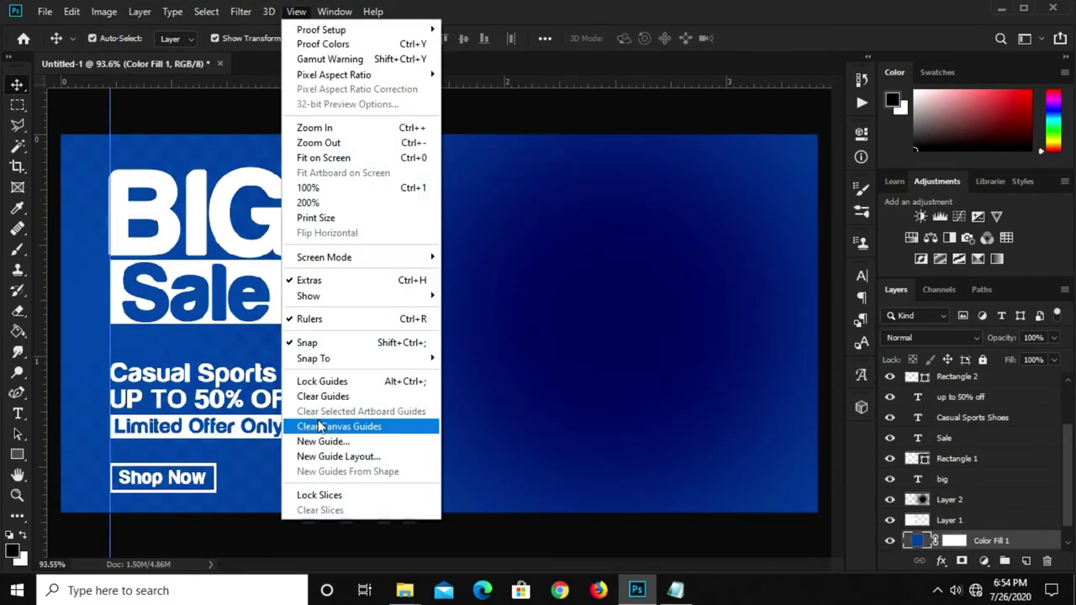
pyautogui.click(320, 398)
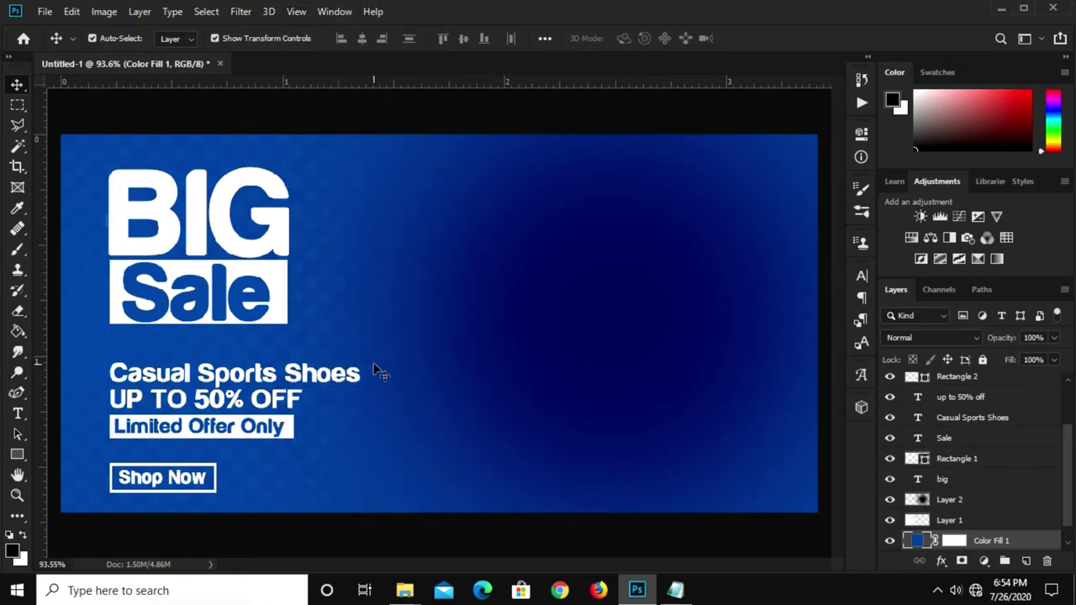
pyautogui.click(43, 10)
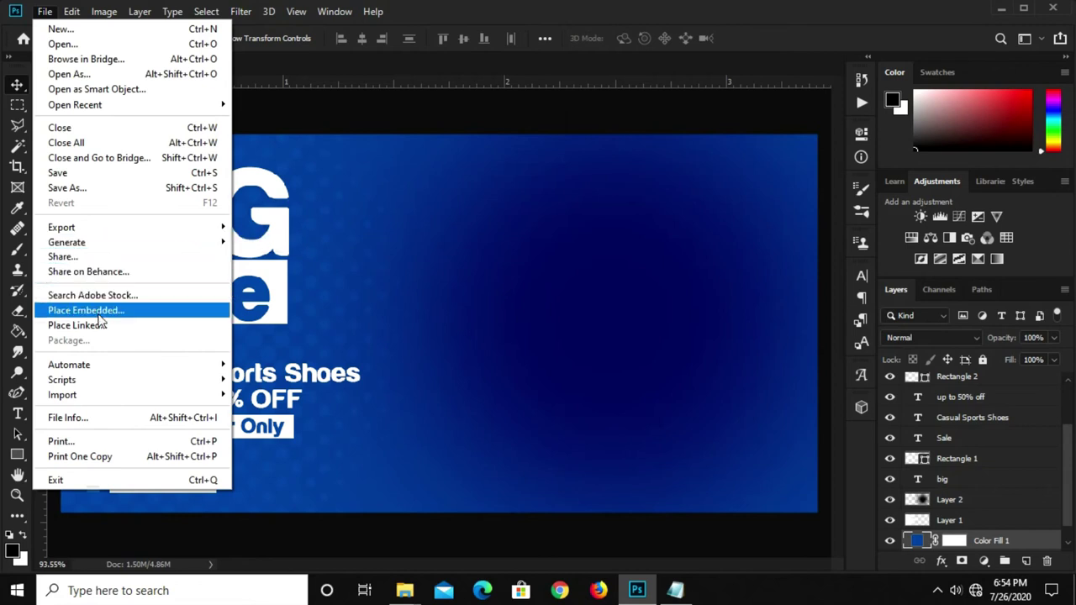
# Step: Embed the sneaker image into the banner with Place Embedded
pyautogui.click(103, 313)
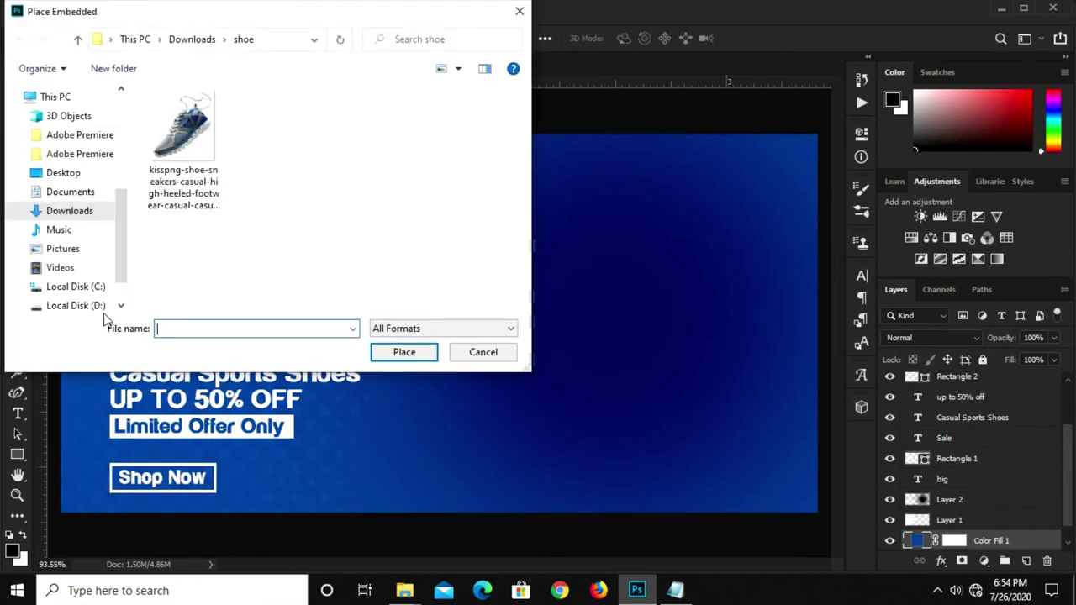
pyautogui.click(195, 164)
pyautogui.click(385, 358)
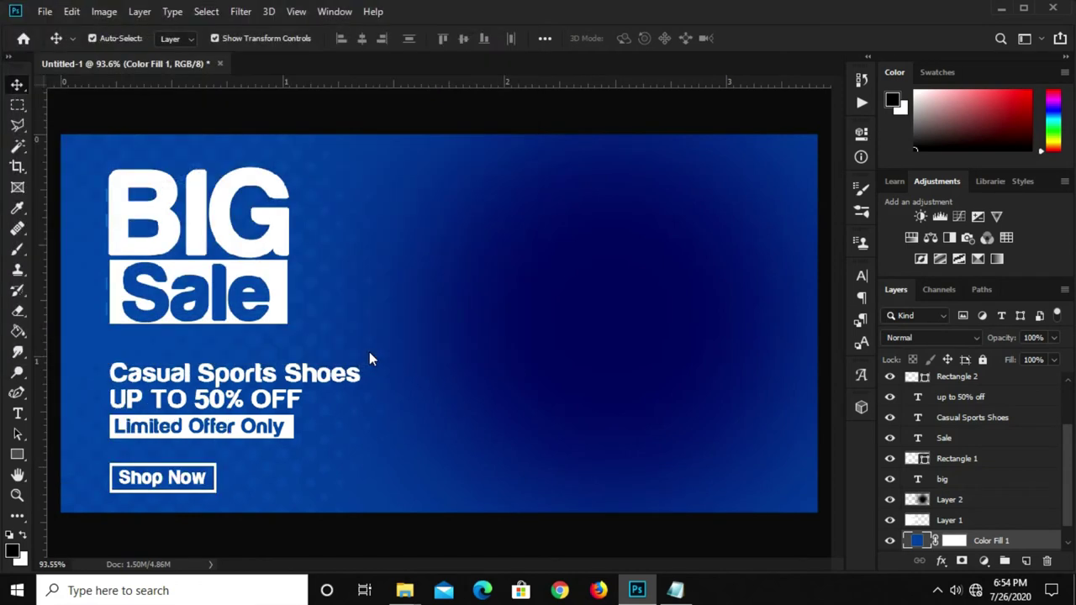
pyautogui.click(604, 37)
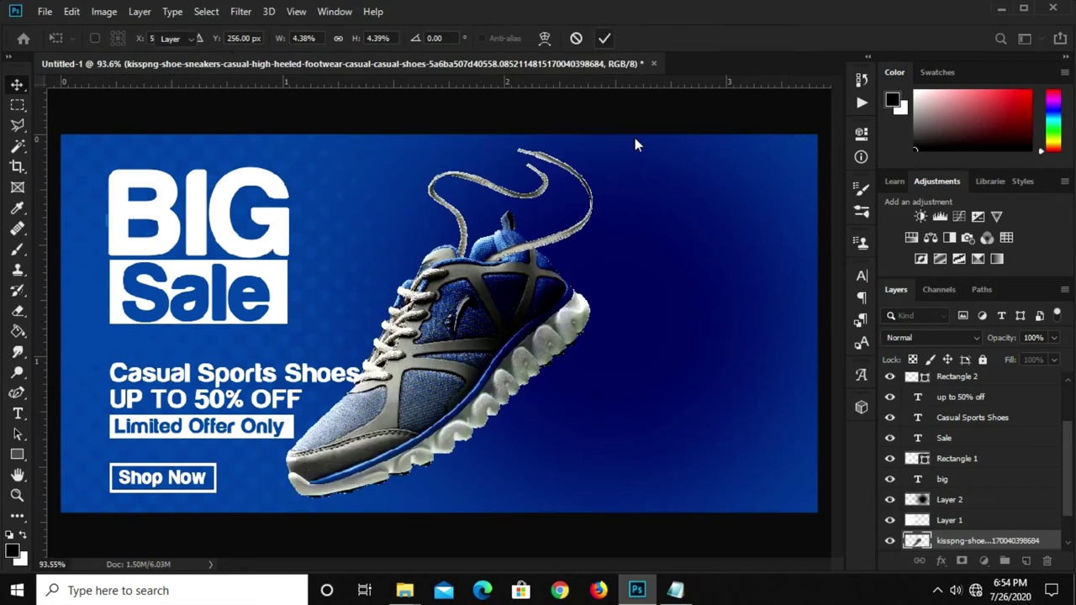
# Step: Move the sneaker layer to the top of the stack and shift the shoe right
pyautogui.scroll(-2, 964, 502)
pyautogui.moveTo(964, 503); pyautogui.dragTo(945, 375)
pyautogui.rightClick(944, 376)
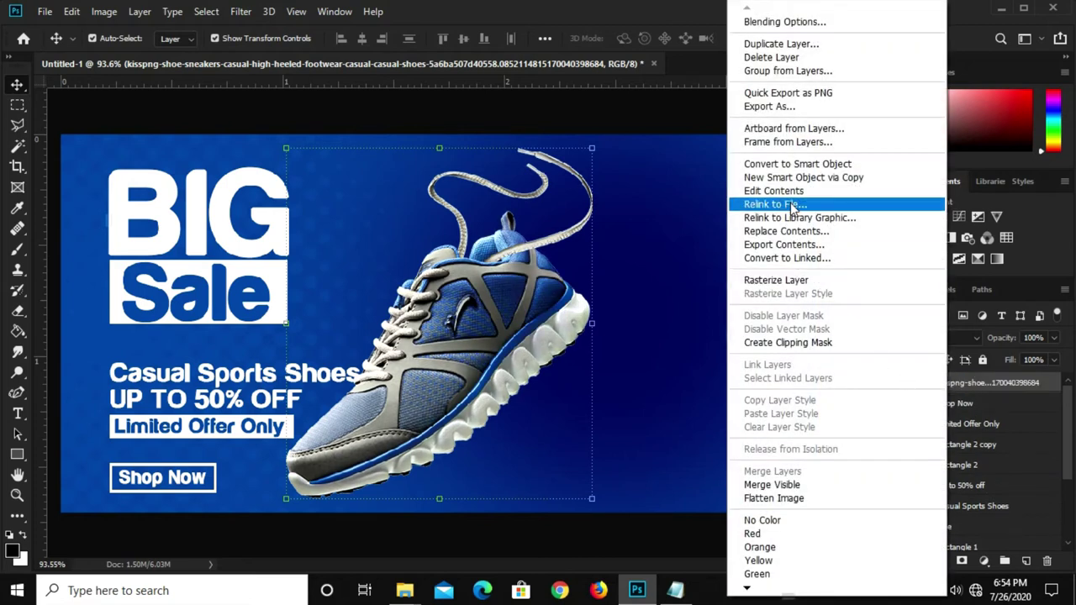
pyautogui.click(794, 167)
pyautogui.moveTo(480, 343); pyautogui.dragTo(620, 327)
# Step: Group the Shop Now text and box layers, toggling the group's visibility off and on
pyautogui.click(958, 404)
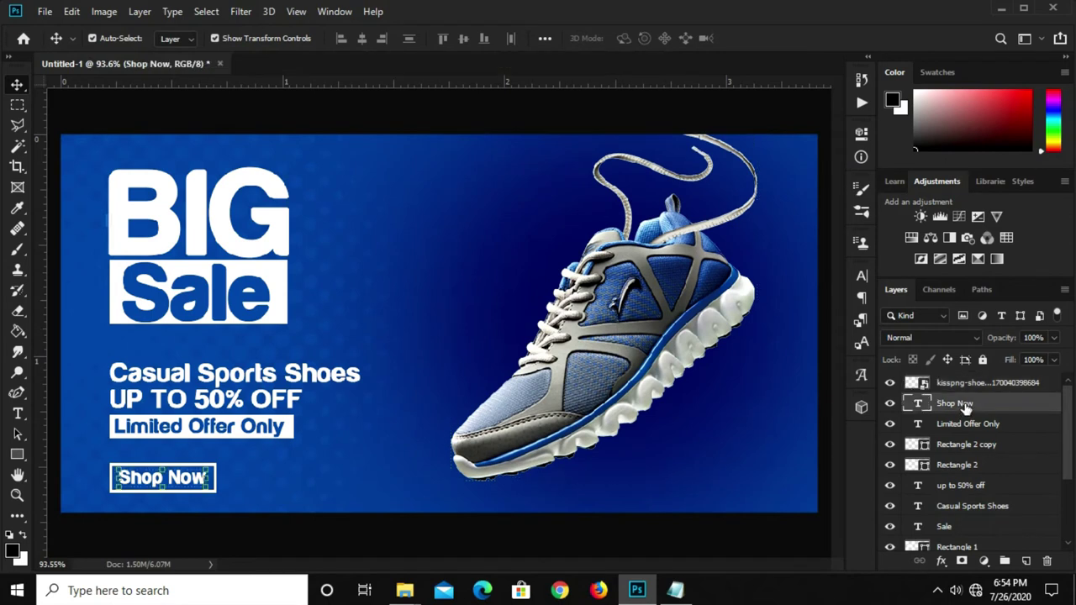
pyautogui.scroll(-2, 965, 407)
pyautogui.scroll(-3, 963, 416)
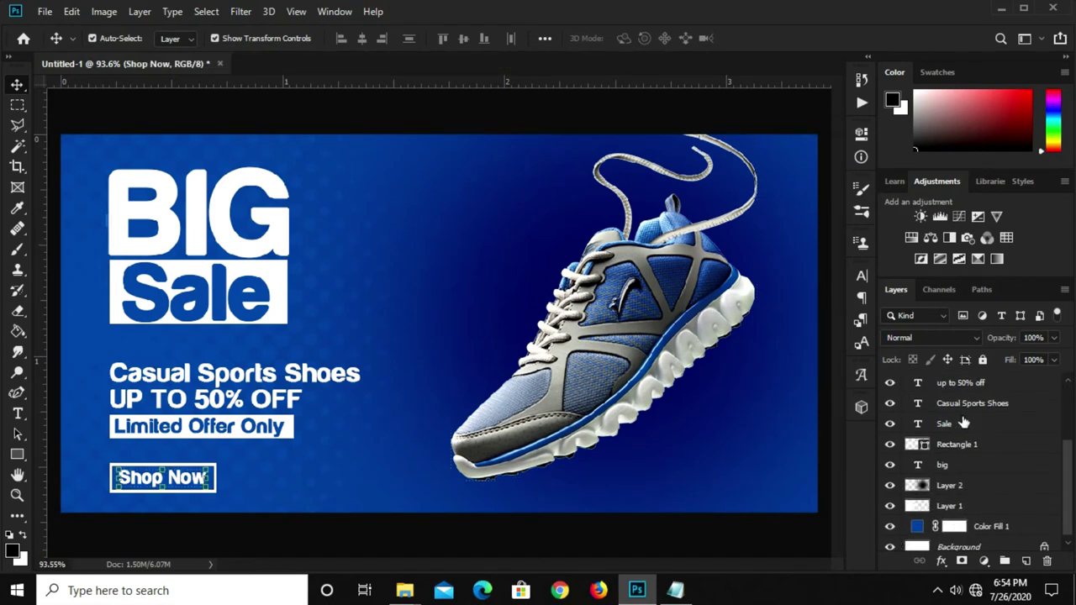
pyautogui.keyDown('shift'); pyautogui.click(959, 469); pyautogui.keyUp('shift')
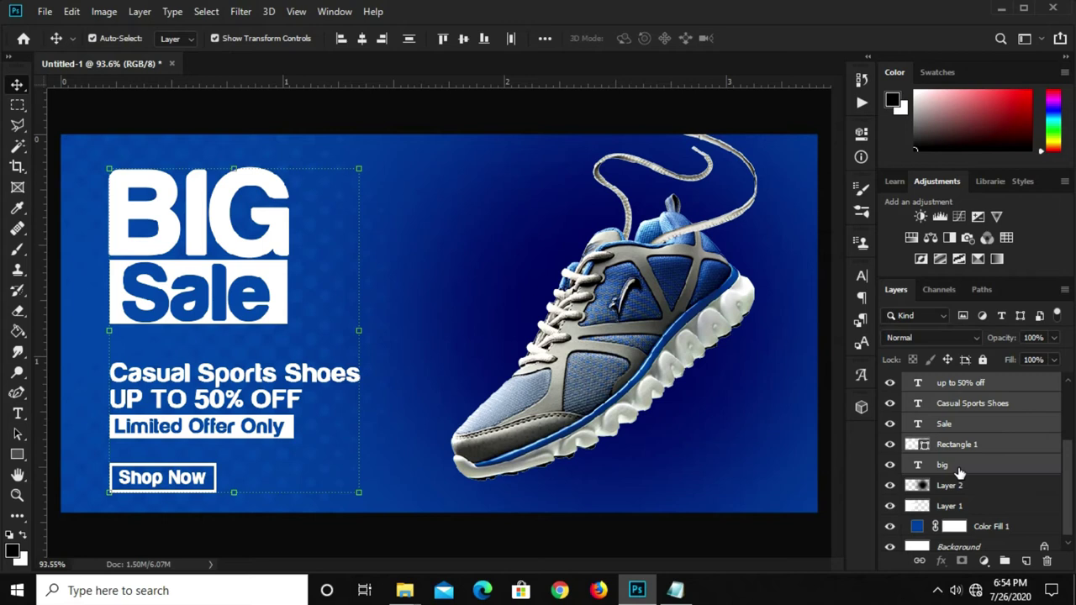
pyautogui.scroll(1, 960, 427)
pyautogui.scroll(4, 960, 422)
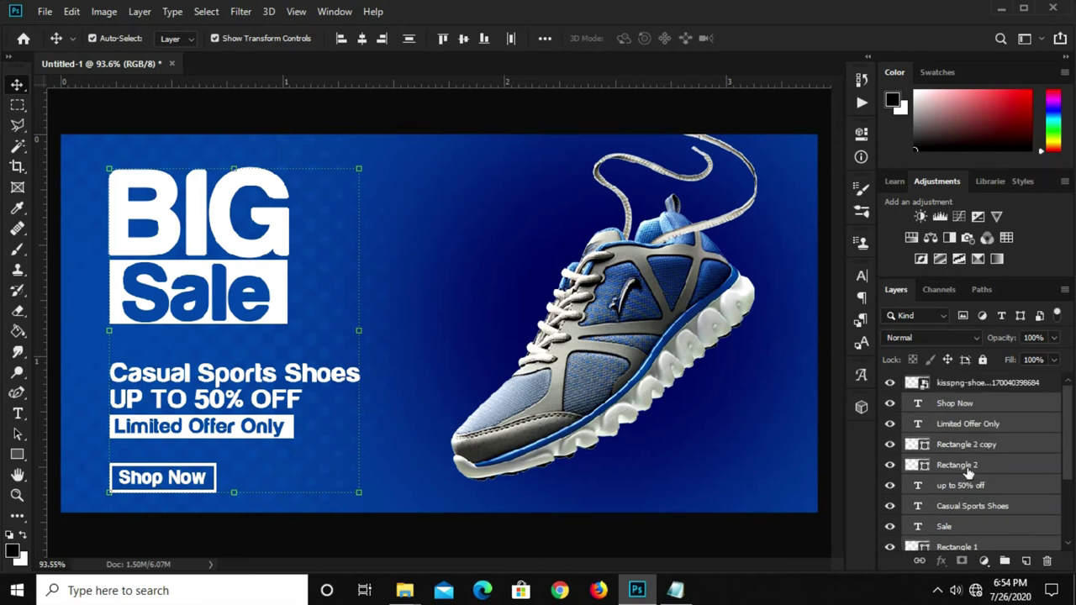
pyautogui.hotkey('ctrl', 'g')
pyautogui.click(890, 404)
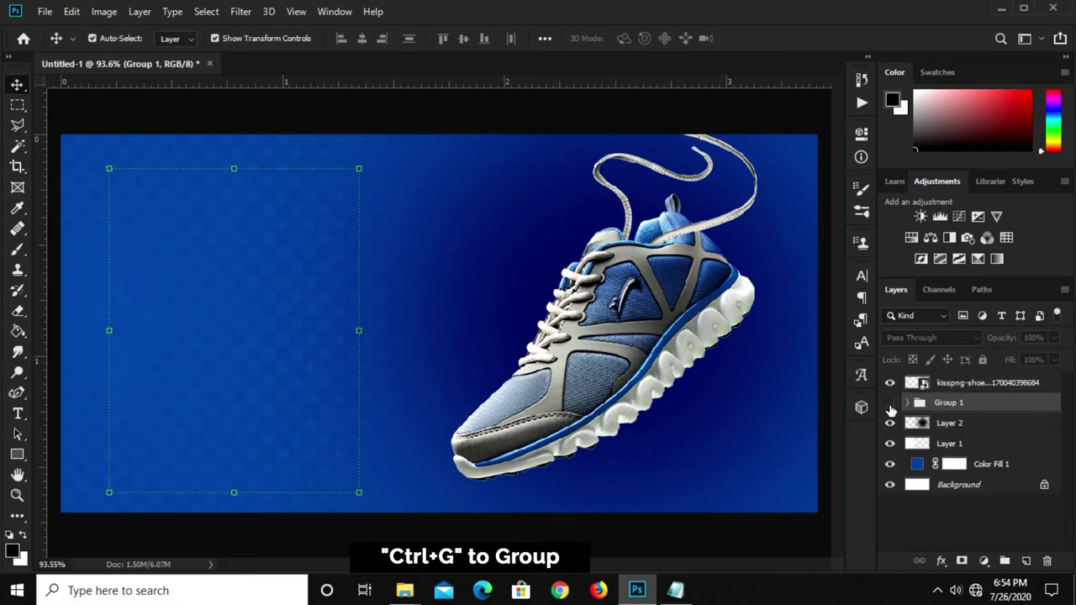
pyautogui.click(603, 370)
# Step: Scale the sneaker to about 90%, nudge it into place, and add a new empty layer
pyautogui.hotkey('ctrl', 't')
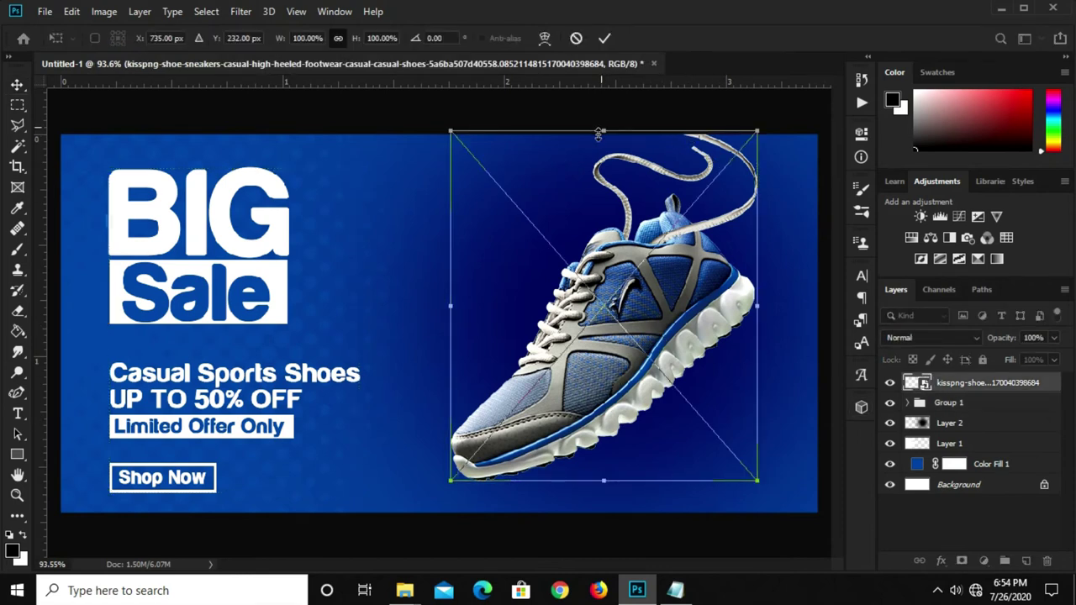
pyautogui.moveTo(599, 134); pyautogui.dragTo(603, 163)
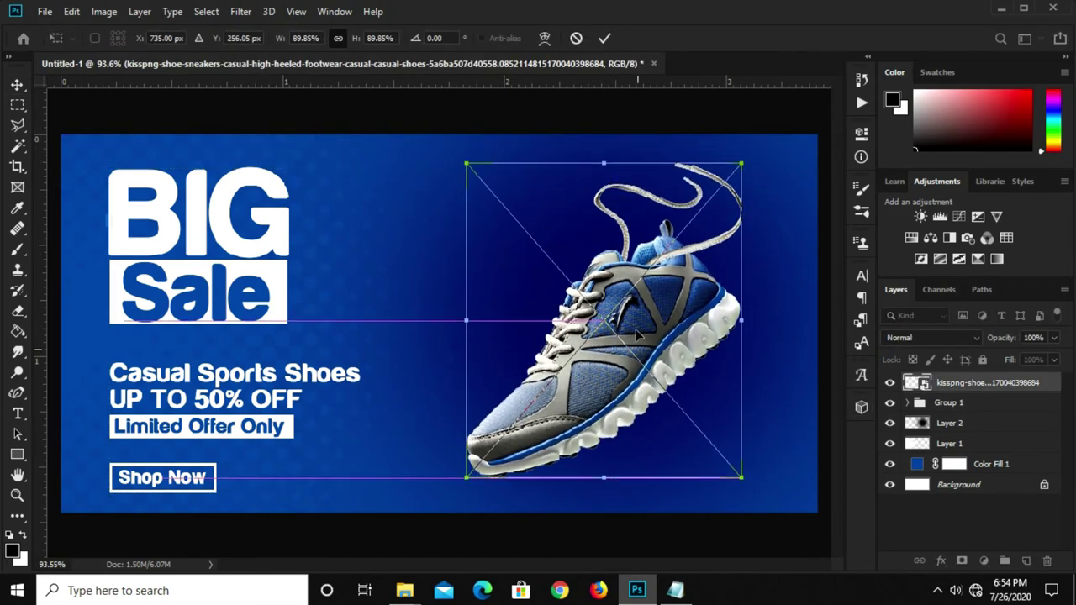
pyautogui.moveTo(636, 335); pyautogui.dragTo(637, 312)
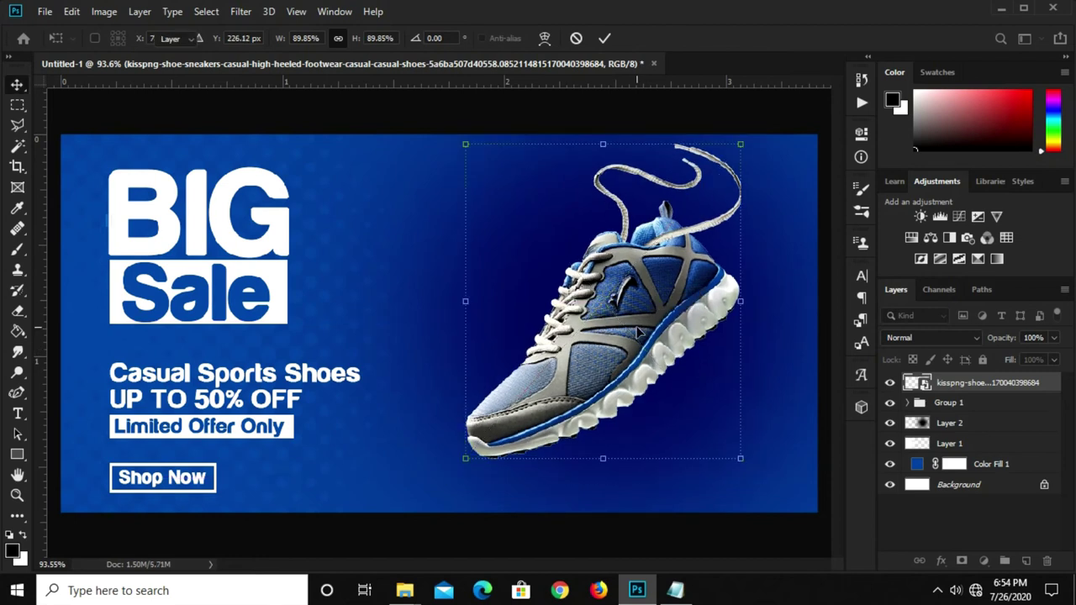
pyautogui.press('Return')
pyautogui.press('Down')
pyautogui.press('Down')
pyautogui.press('Down')
pyautogui.press('Down')
pyautogui.press('Down')
pyautogui.press('Down')
pyautogui.press('Down')
pyautogui.press('Down')
pyautogui.click(589, 536)
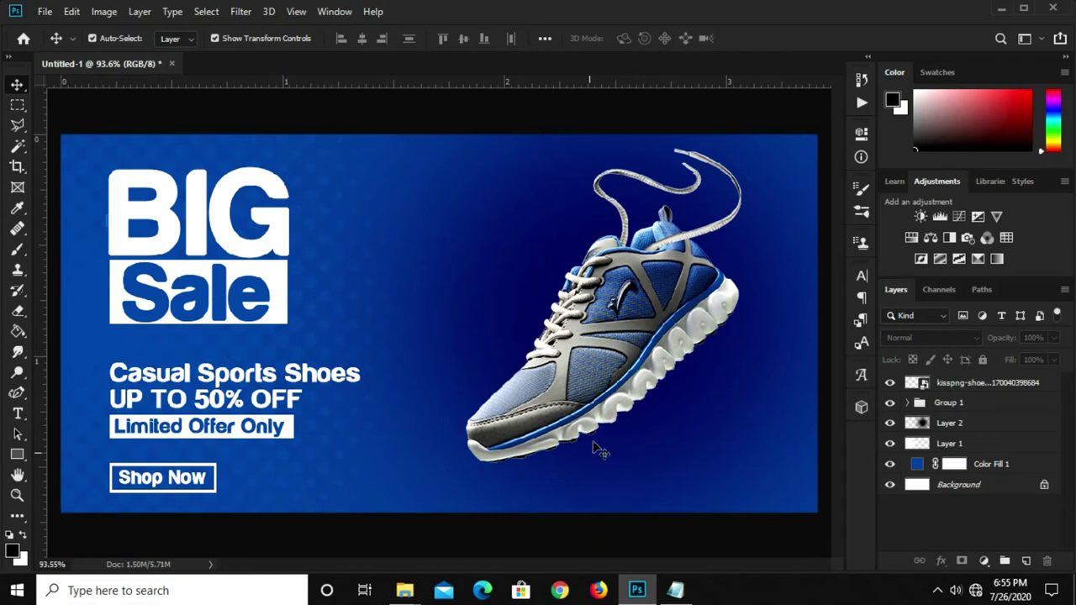
pyautogui.click(594, 397)
pyautogui.press('Down')
pyautogui.press('Down')
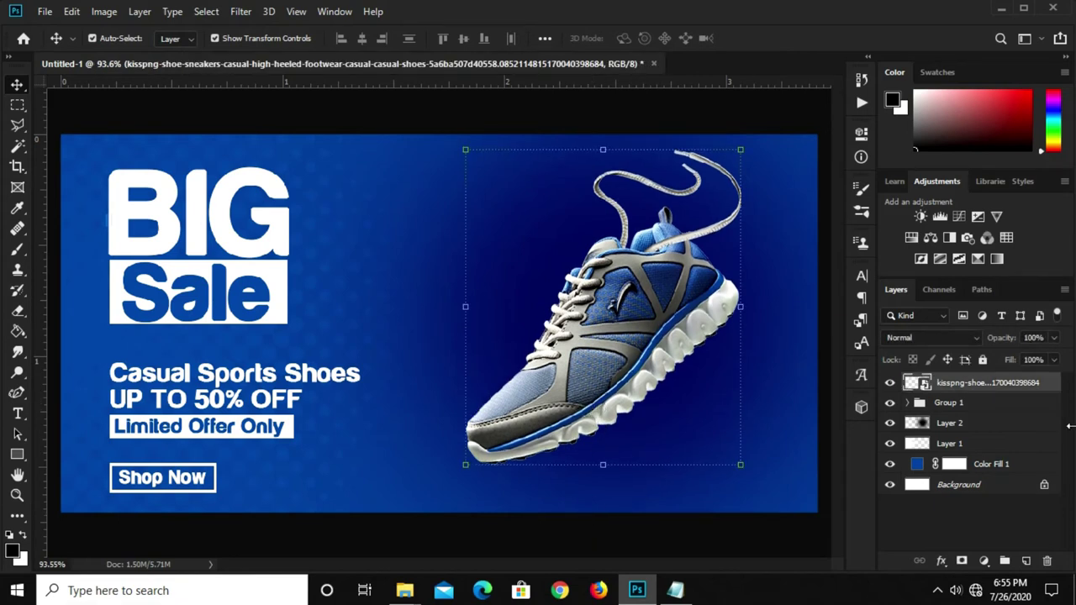
pyautogui.click(1025, 560)
# Step: Move Layer 3 below the sneaker and paint a soft black brush dab beside the shoe
pyautogui.moveTo(964, 384); pyautogui.dragTo(958, 410)
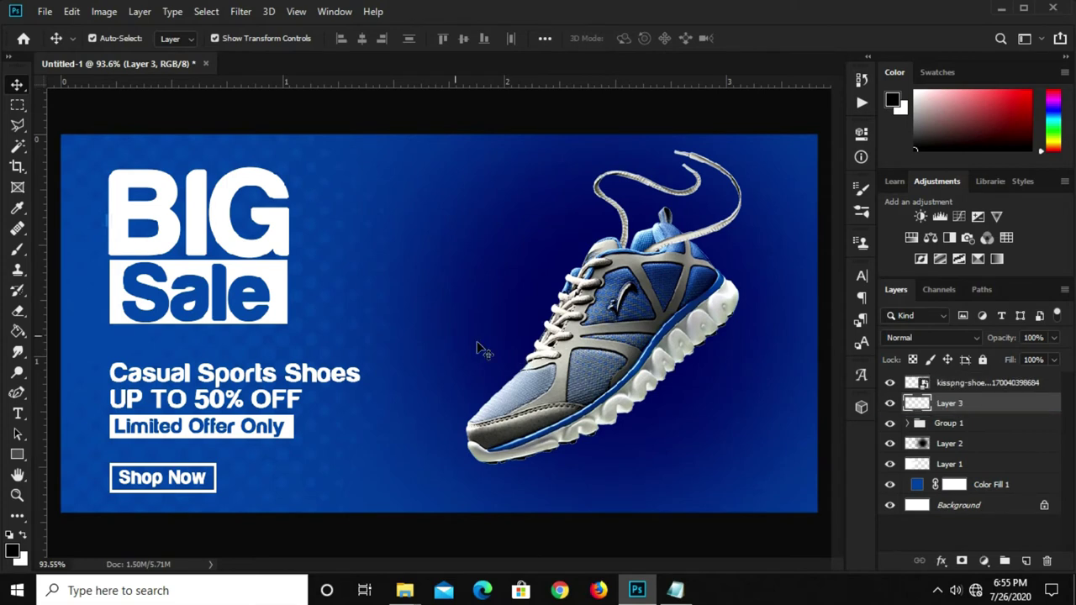
pyautogui.click(16, 249)
pyautogui.click(58, 259)
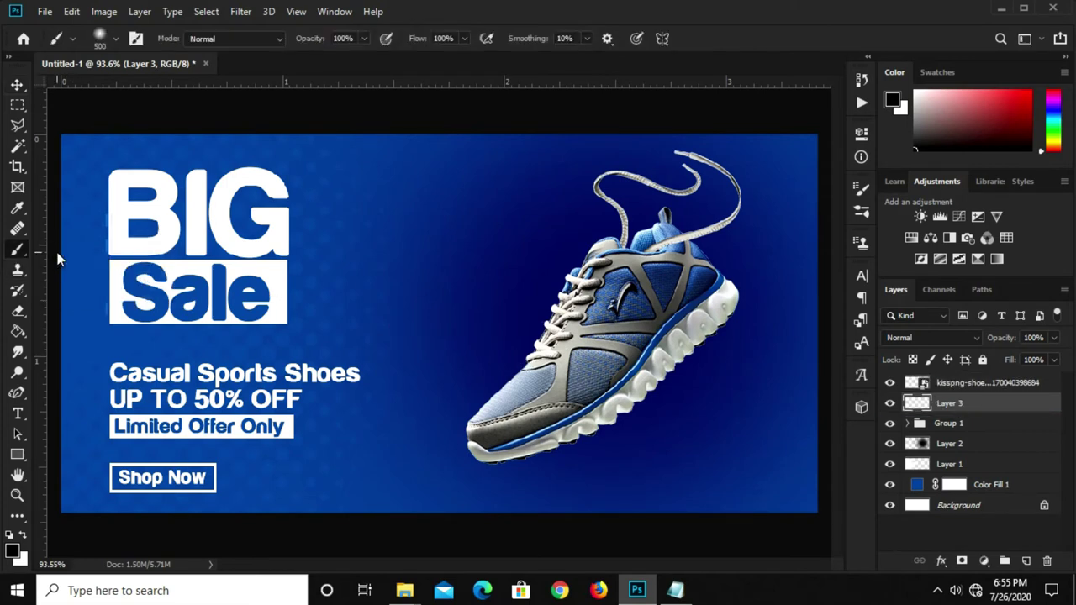
pyautogui.click(14, 551)
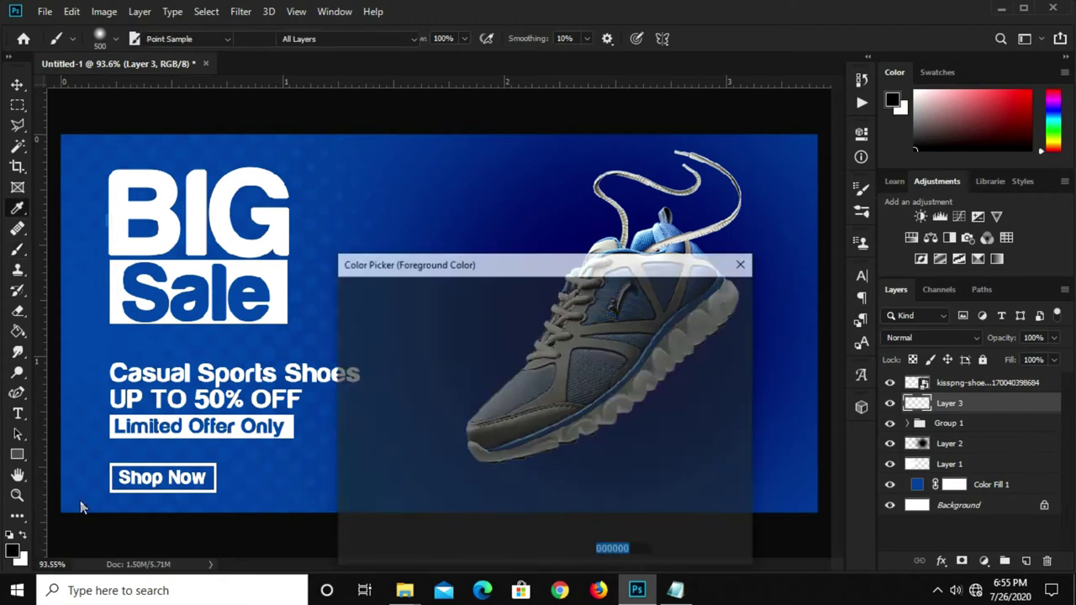
pyautogui.click(345, 501)
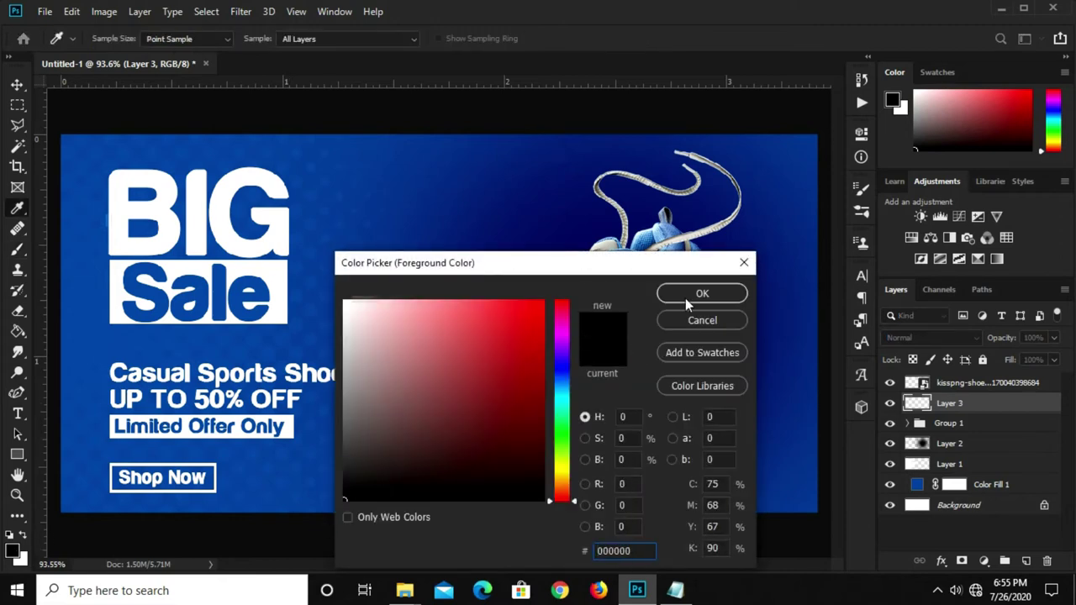
pyautogui.click(685, 298)
pyautogui.press('[')
pyautogui.press('[')
pyautogui.click(454, 332)
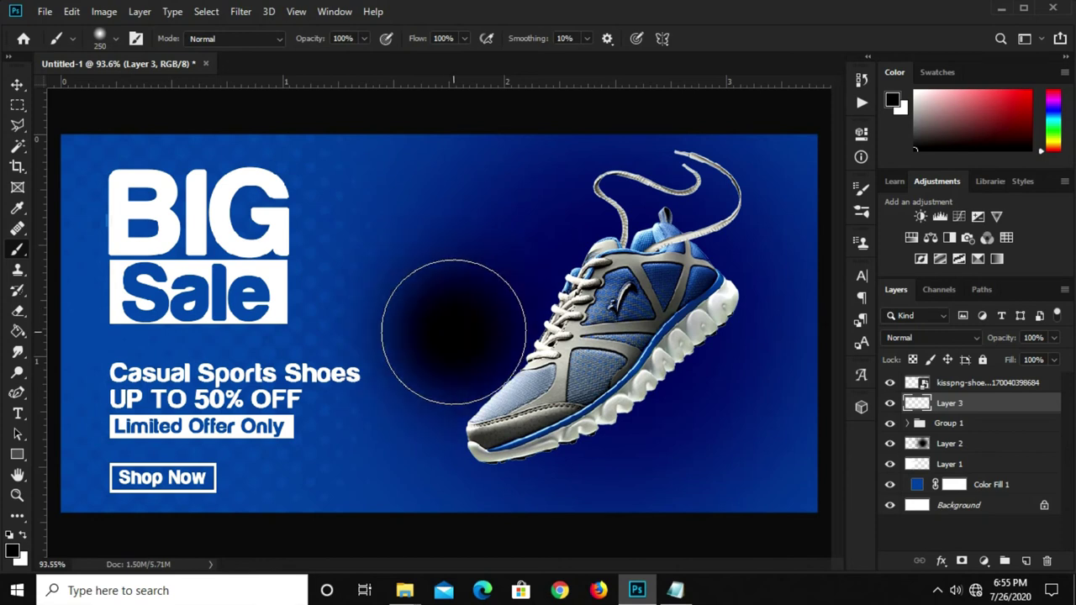
# Step: Flatten the dab into a thin shadow under the sneaker at 83% opacity, then add a new layer
pyautogui.press('v')
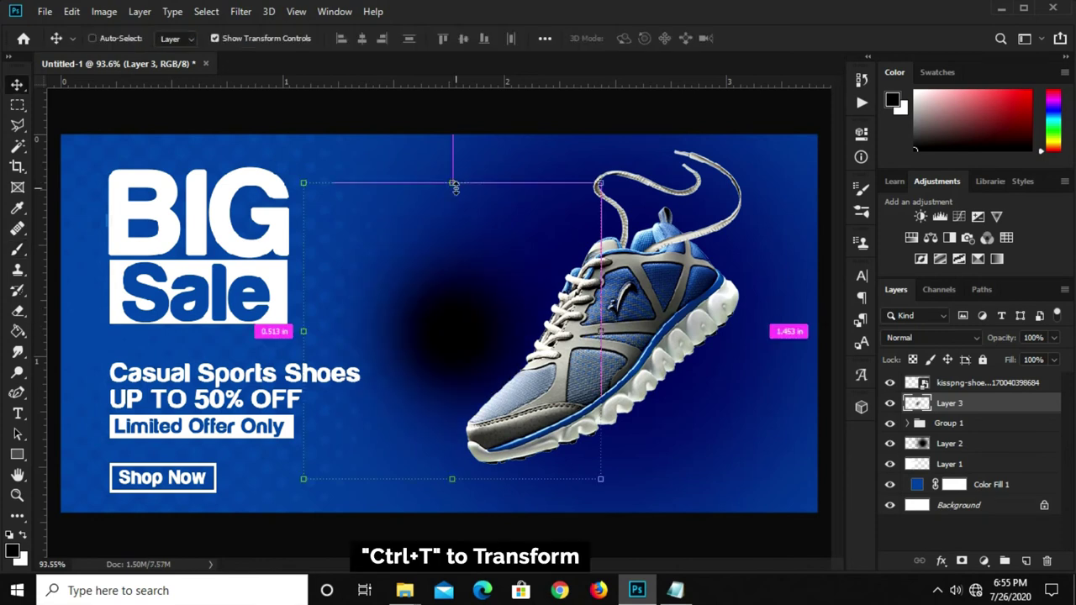
pyautogui.hotkey('ctrl', 't')
pyautogui.moveTo(451, 183)
pyautogui.mouseDown()
pyautogui.moveTo(483, 439)
pyautogui.moveTo(452, 467)
pyautogui.mouseUp()
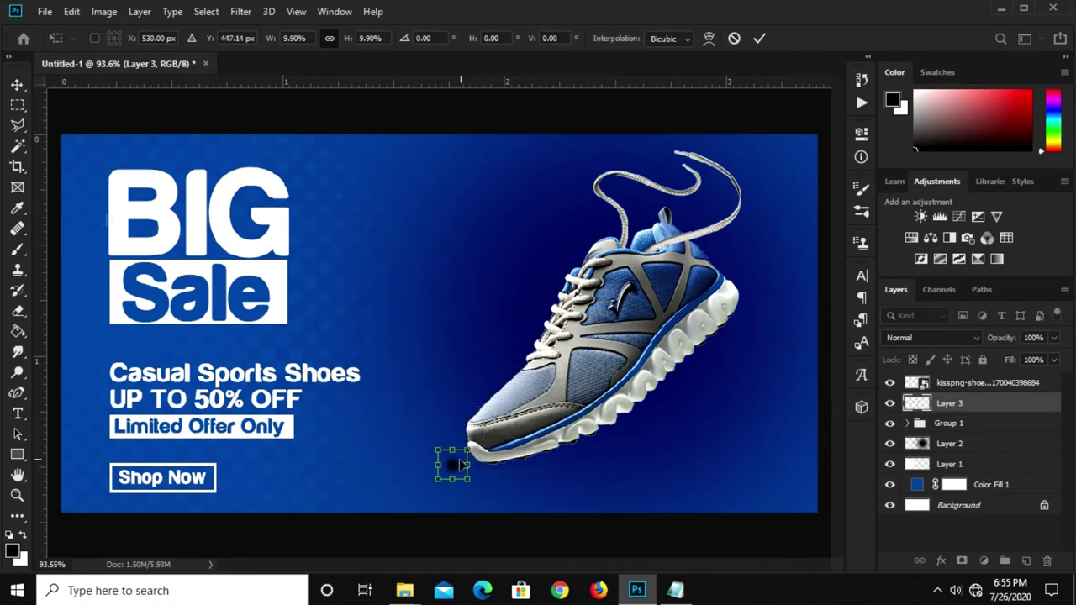
pyautogui.hotkey('ctrl', 'z')
pyautogui.hotkey('ctrl', 'z')
pyautogui.moveTo(454, 183)
pyautogui.mouseDown()
pyautogui.moveTo(458, 451)
pyautogui.moveTo(495, 479)
pyautogui.mouseUp()
pyautogui.press('Return')
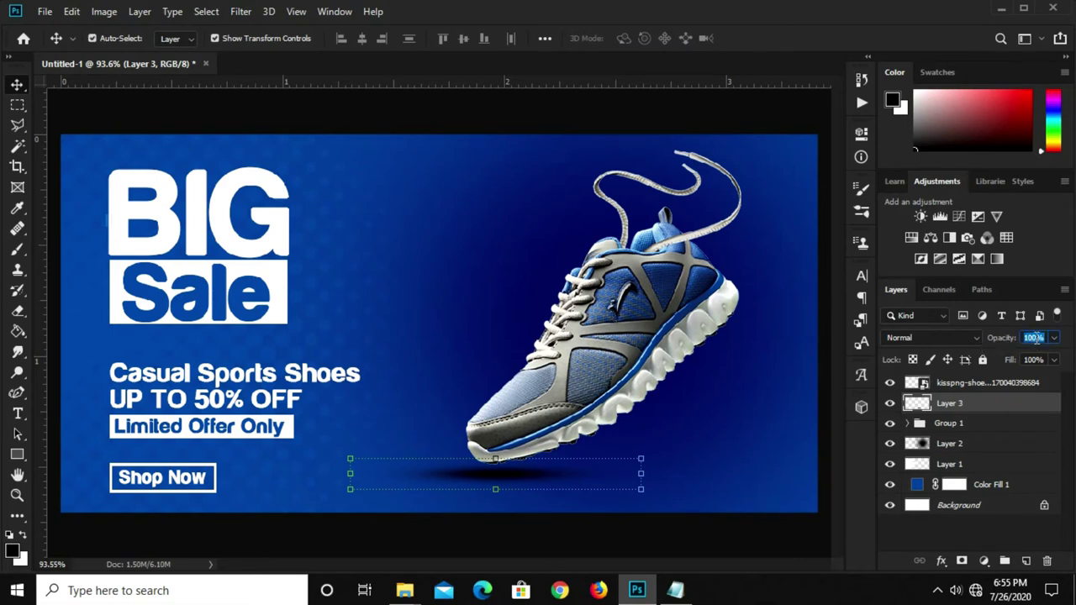
pyautogui.write('83')
pyautogui.press('Right')
pyautogui.press('Right')
pyautogui.press('Right')
pyautogui.press('Right')
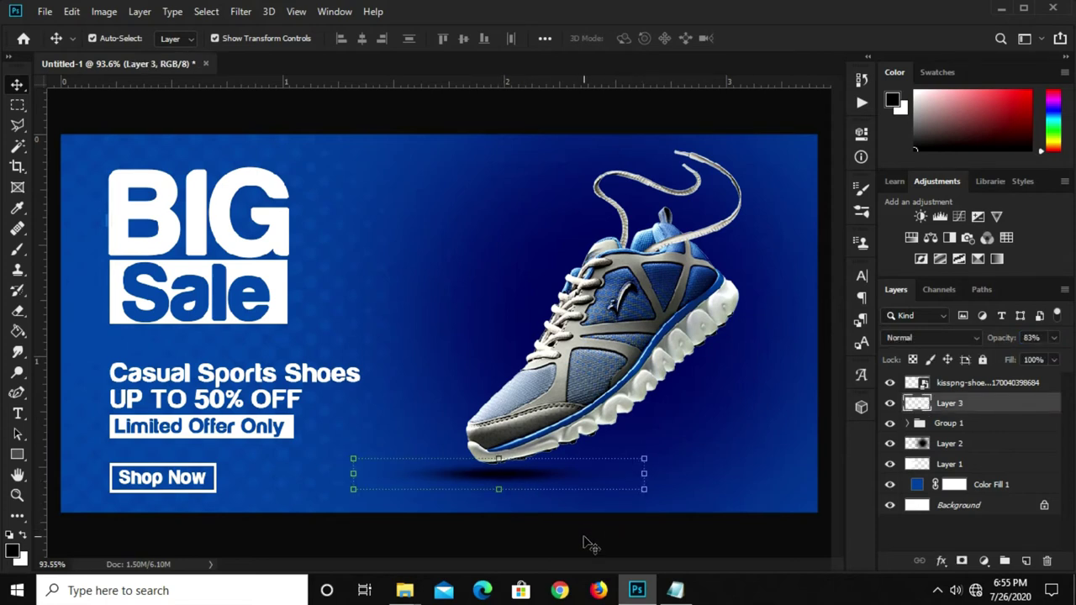
pyautogui.click(588, 542)
pyautogui.click(1026, 561)
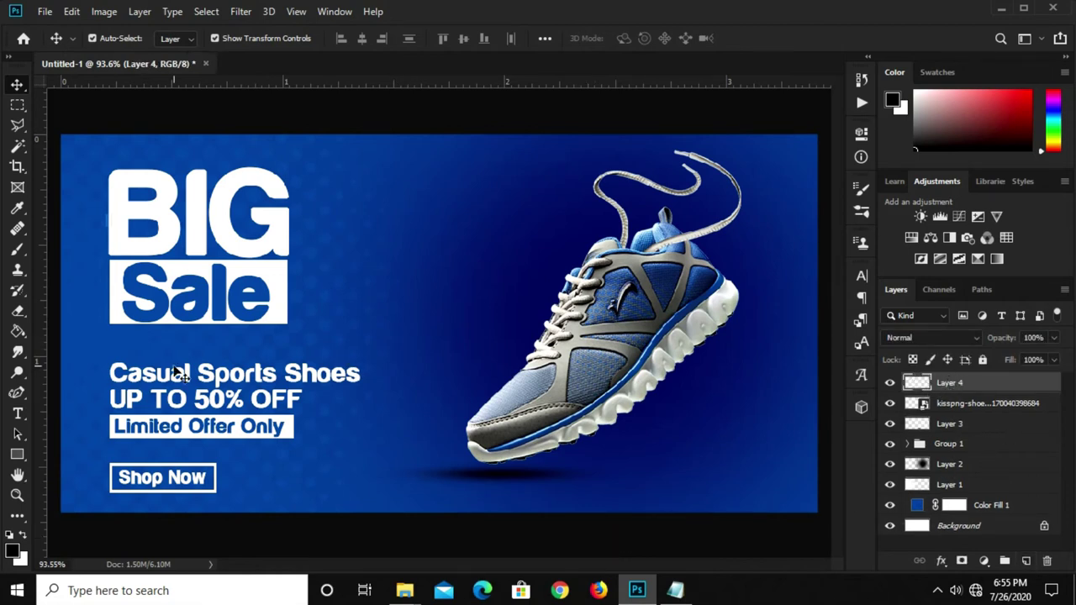
# Step: Draw a Curvature Pen path with points below, across and above the sneaker, forming a loop
pyautogui.click(15, 400)
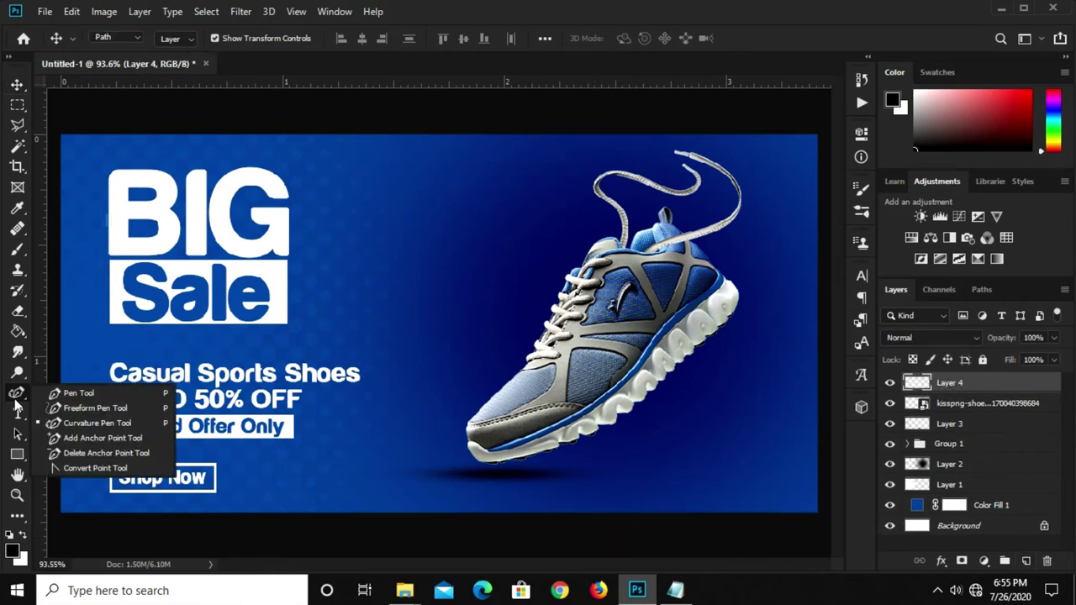
pyautogui.click(83, 425)
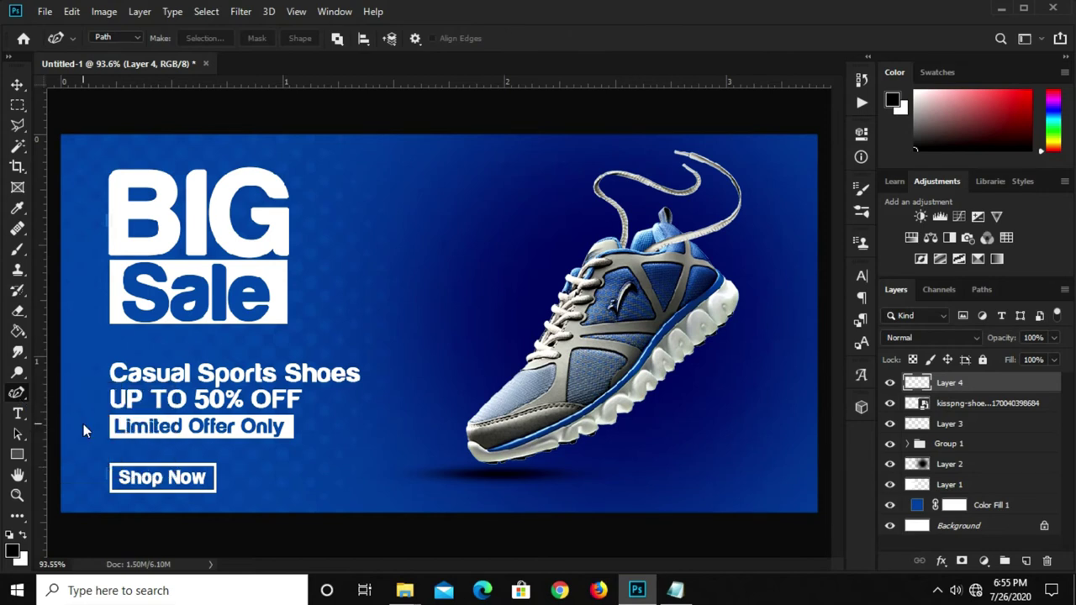
pyautogui.click(407, 475)
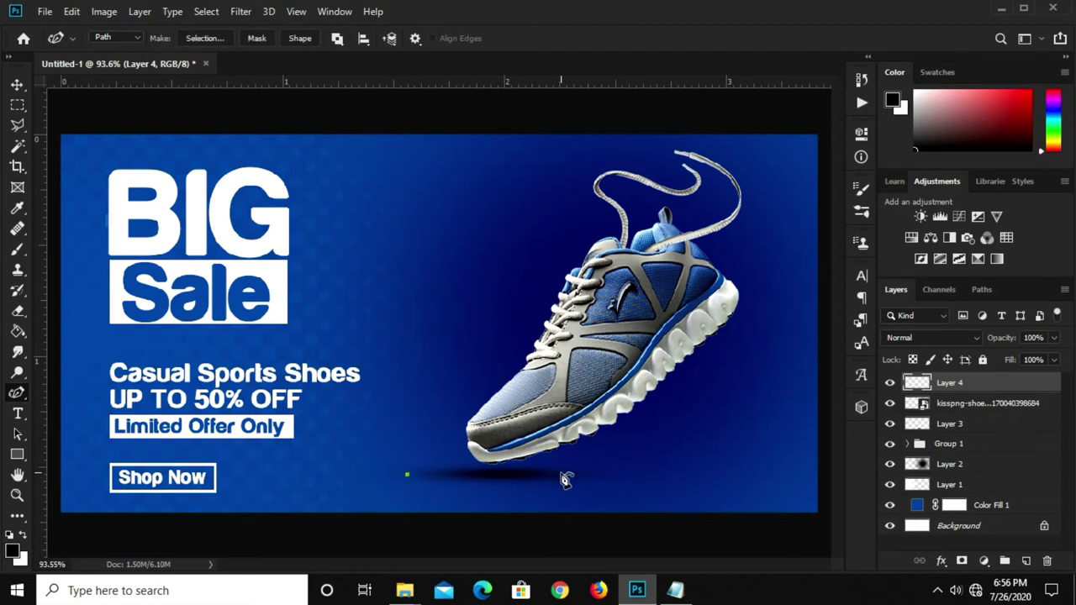
pyautogui.click(553, 490)
pyautogui.click(490, 363)
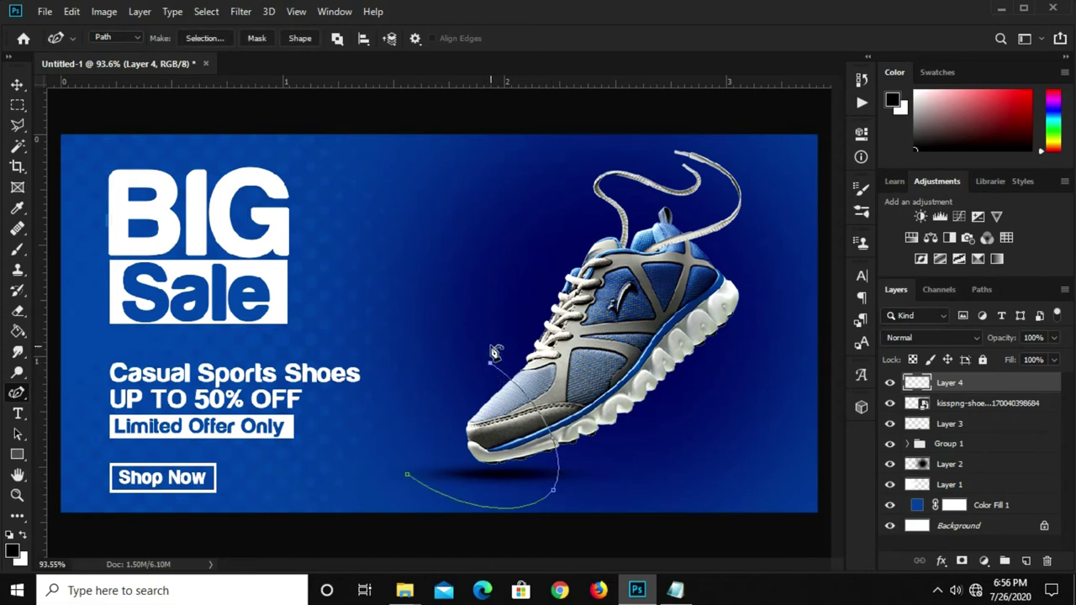
pyautogui.click(630, 428)
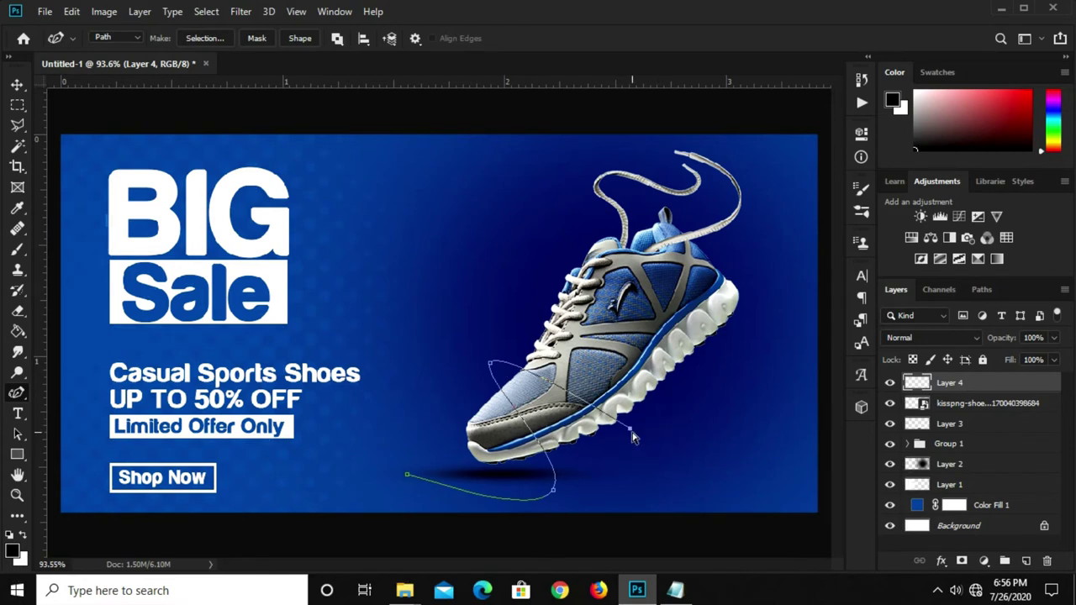
pyautogui.click(523, 286)
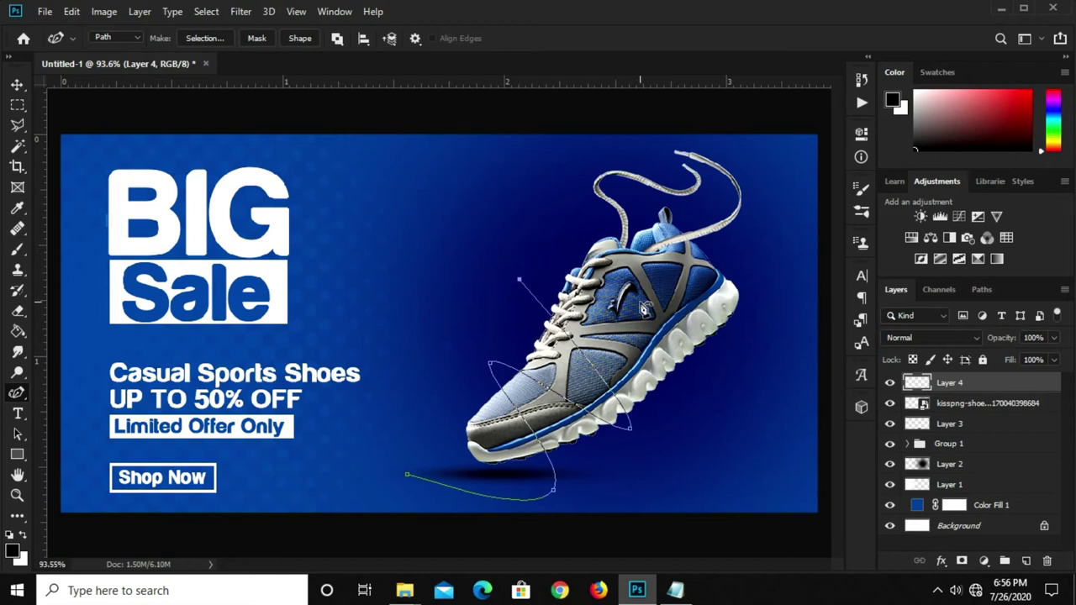
pyautogui.click(696, 395)
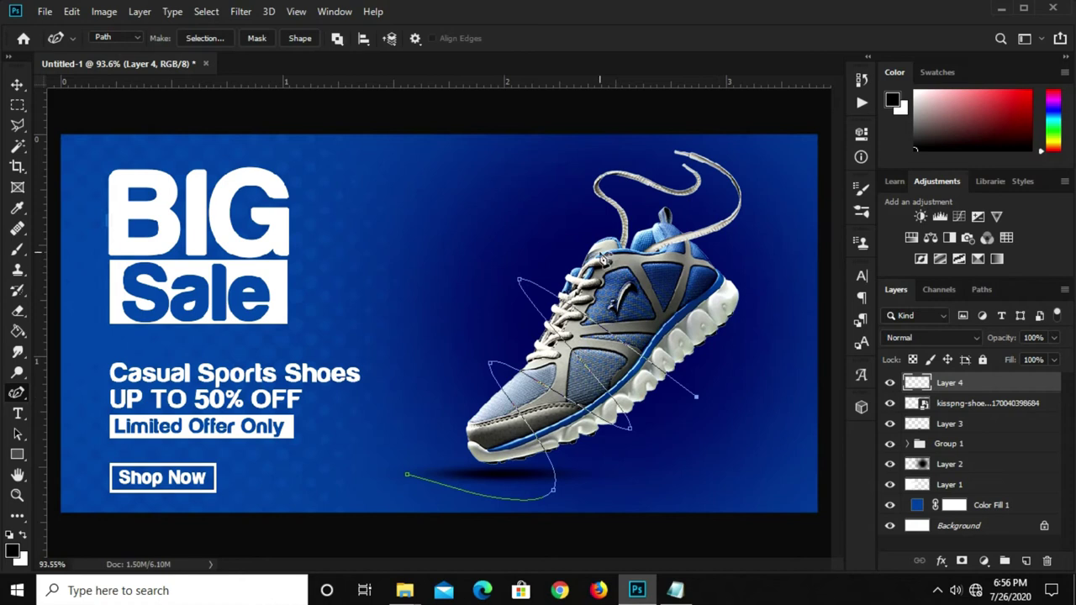
pyautogui.moveTo(572, 231); pyautogui.dragTo(738, 329)
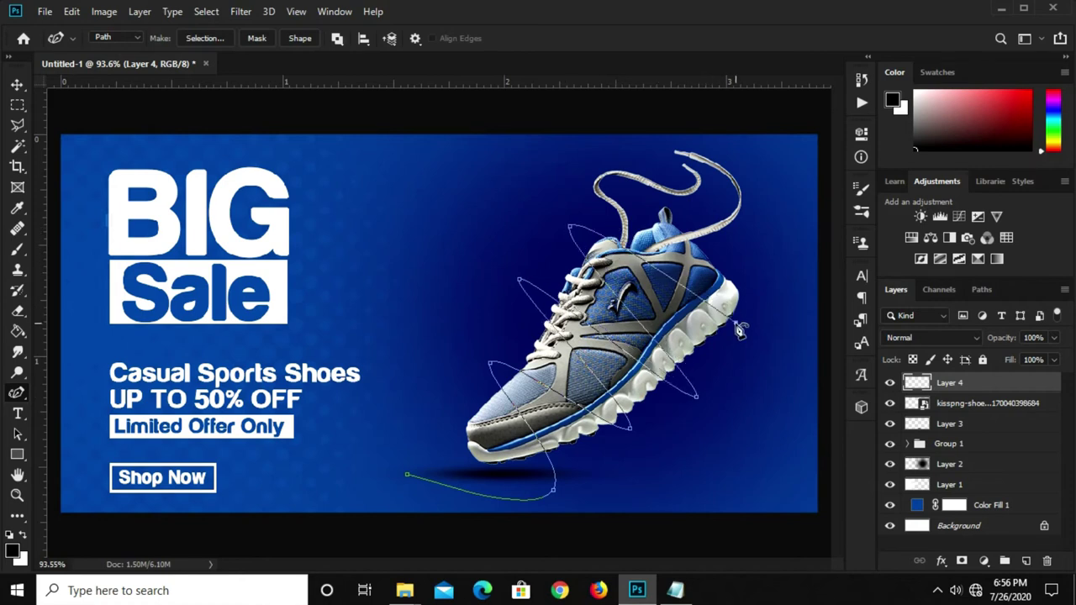
pyautogui.moveTo(736, 328); pyautogui.dragTo(773, 352)
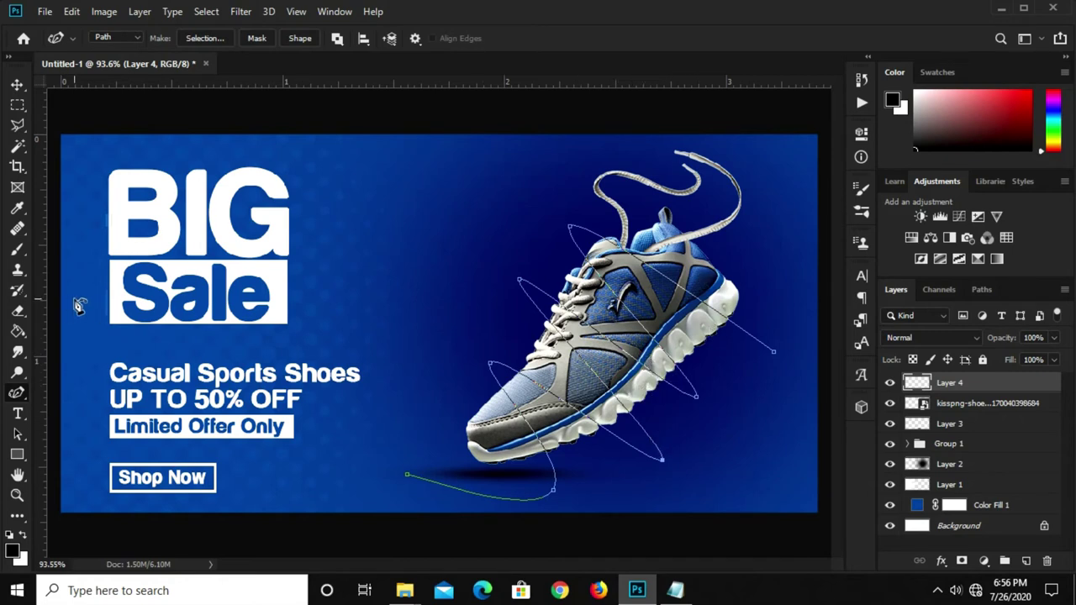
# Step: Set the brush to 20 px with white as the foreground colour
pyautogui.click(19, 251)
pyautogui.click(55, 246)
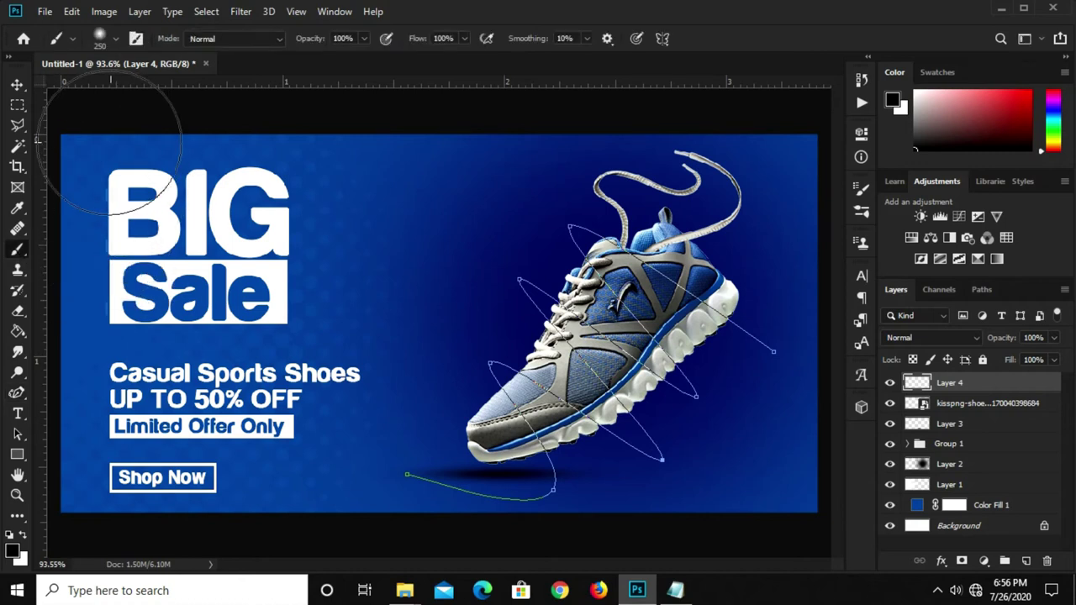
pyautogui.click(108, 40)
pyautogui.moveTo(179, 69); pyautogui.dragTo(149, 67)
pyautogui.write('20')
pyautogui.press('Return')
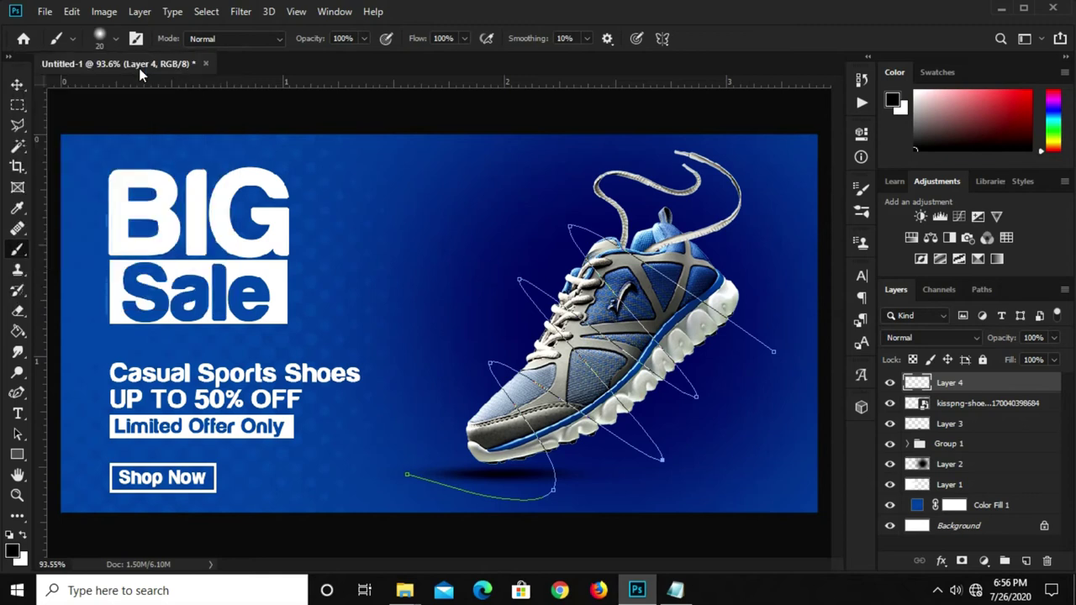
pyautogui.click(23, 536)
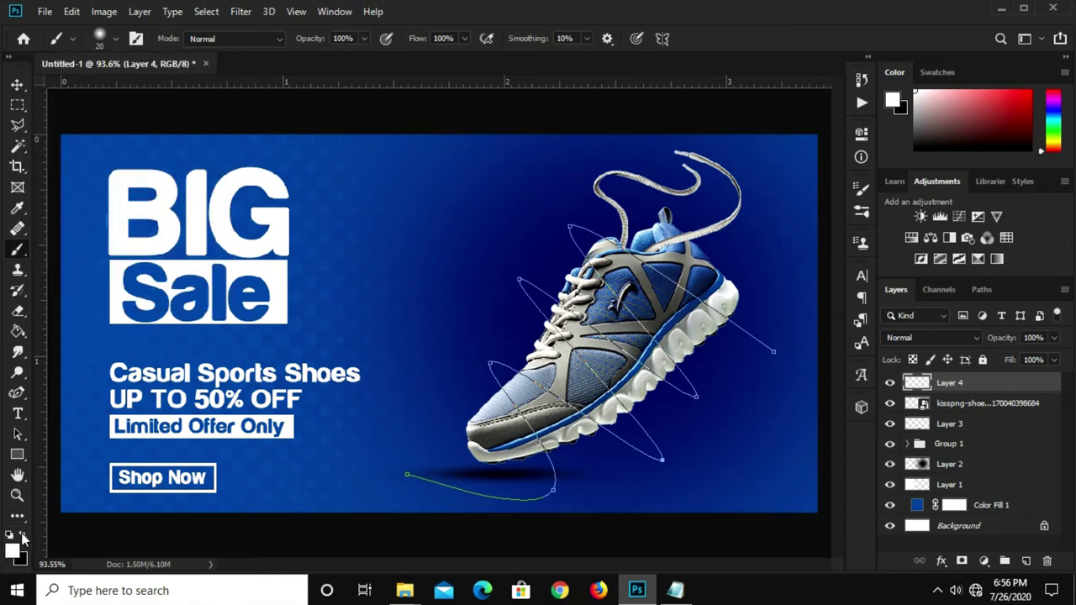
pyautogui.click(14, 551)
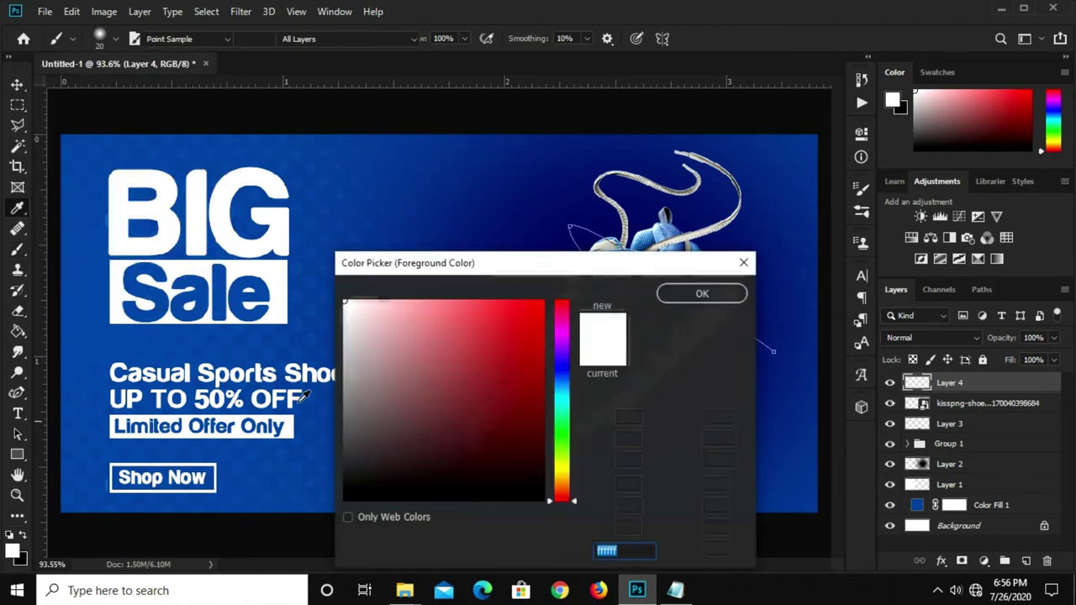
pyautogui.click(682, 295)
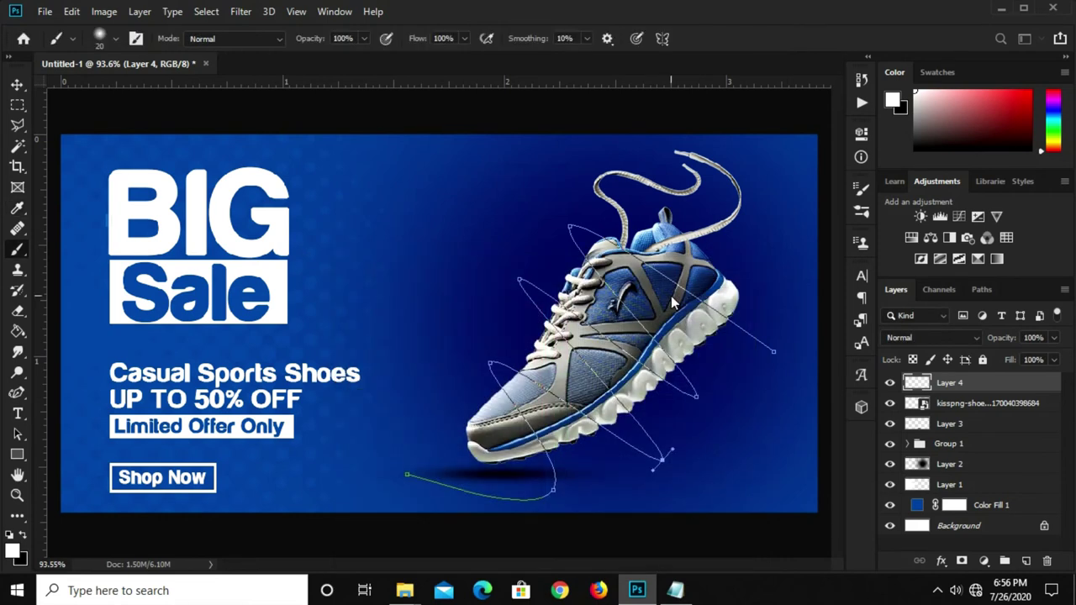
# Step: Open Stroke Path for the Work Path with Brush as the stroking tool
pyautogui.click(982, 289)
pyautogui.rightClick(954, 318)
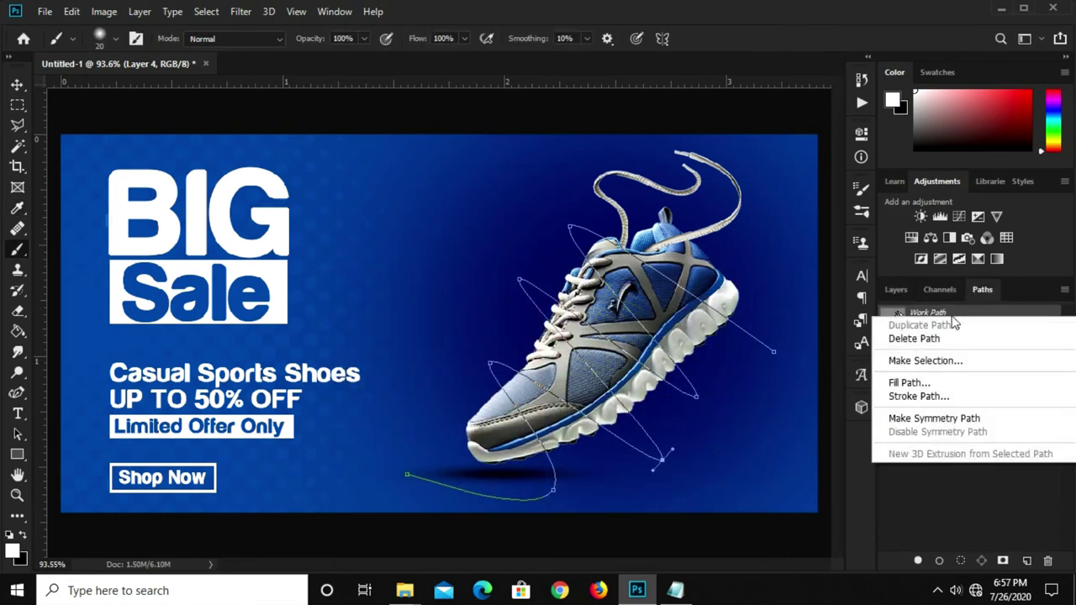
pyautogui.click(950, 397)
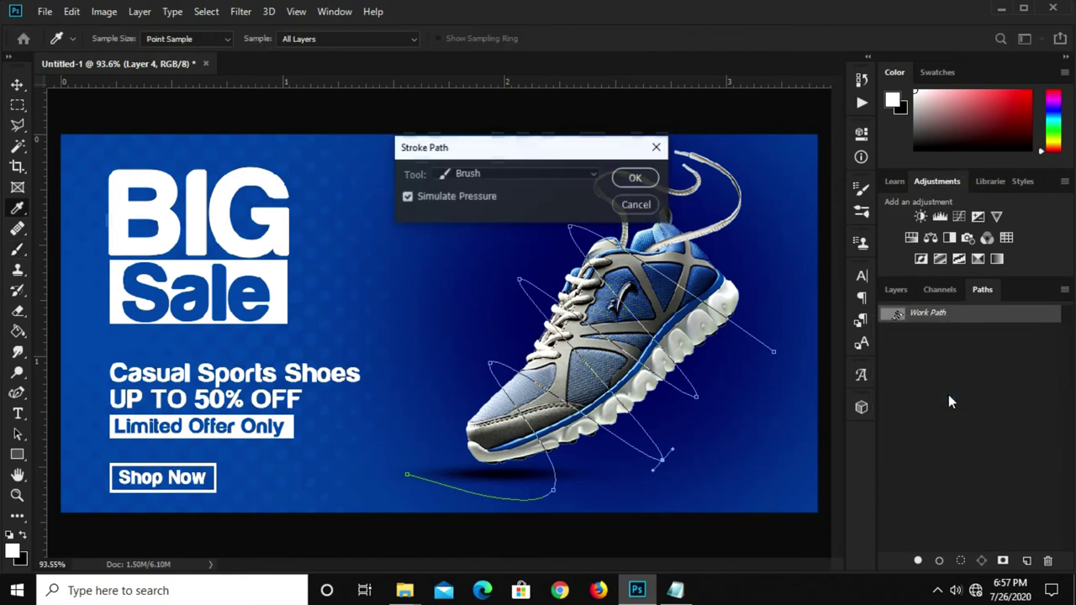
pyautogui.click(589, 176)
pyautogui.click(471, 204)
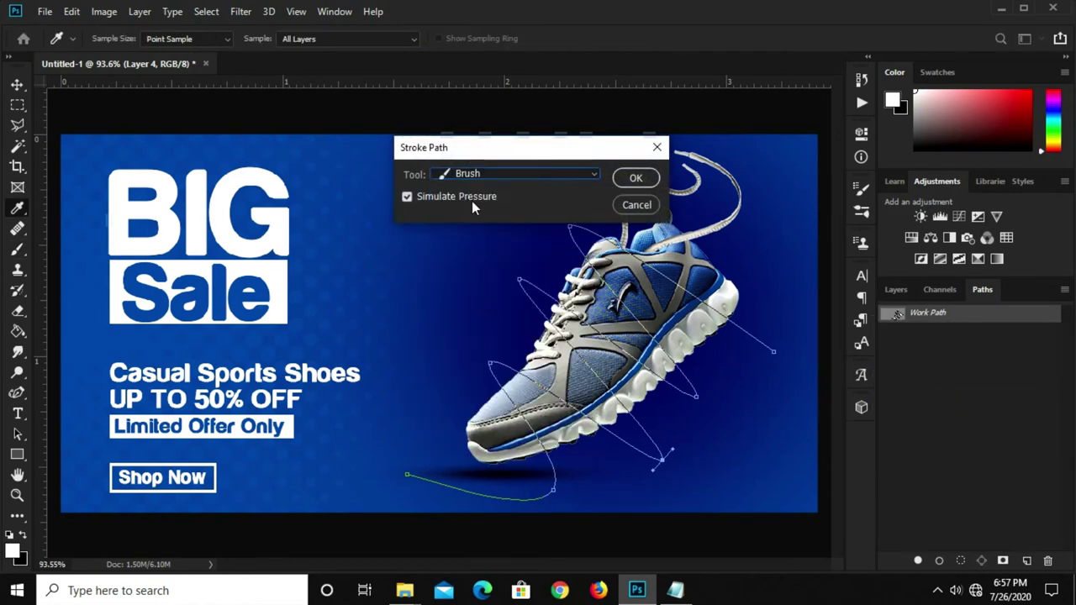
# Step: Stroke the Work Path with the white brush, delete the path, and toggle Layer 4's visibility to compare
pyautogui.click(627, 182)
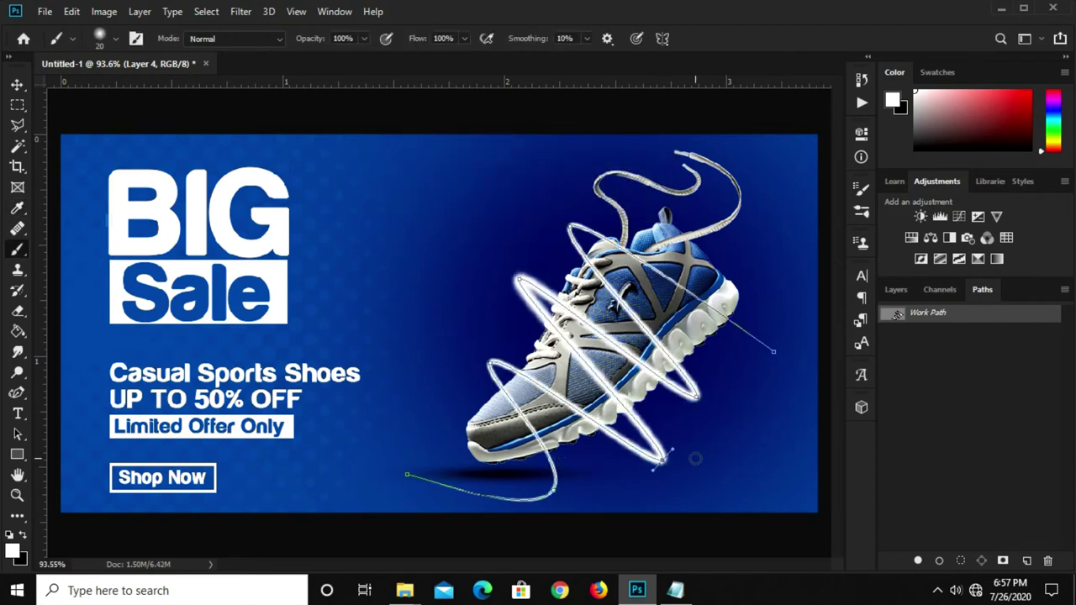
pyautogui.rightClick(947, 316)
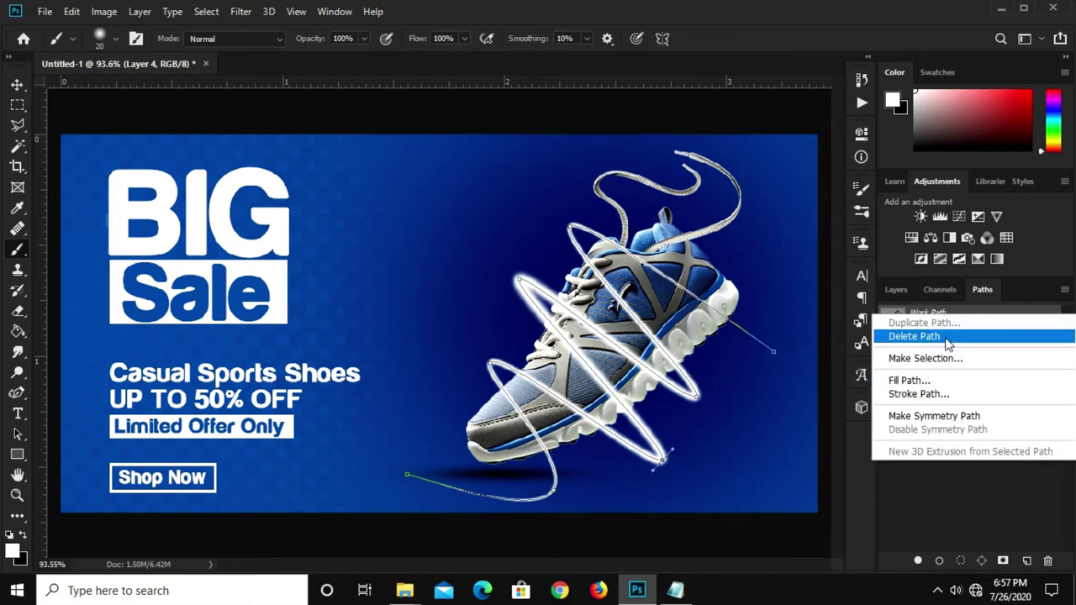
pyautogui.click(944, 337)
pyautogui.click(895, 289)
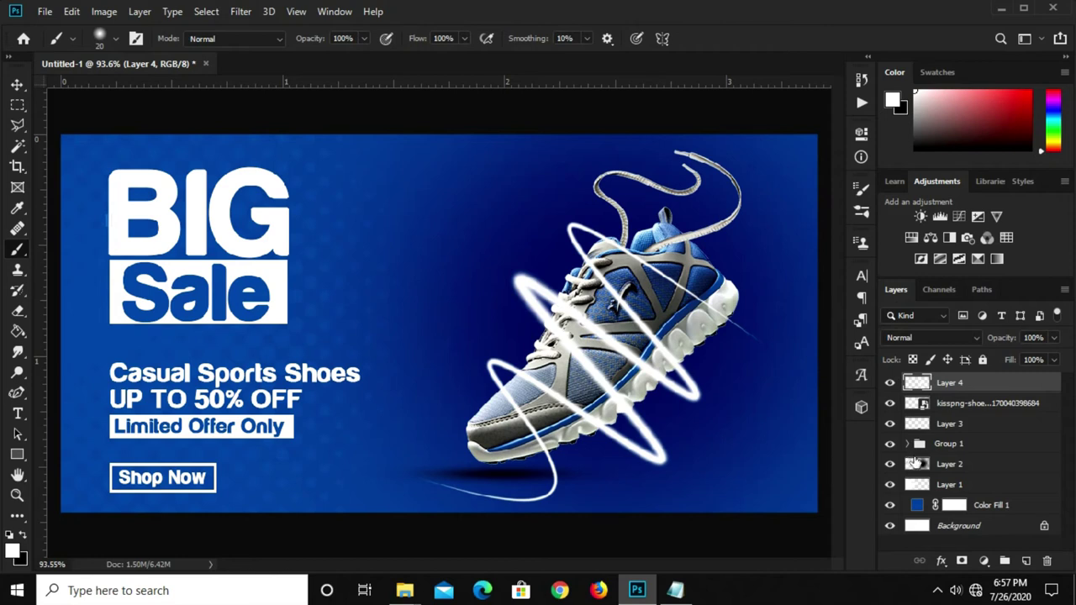
pyautogui.click(889, 382)
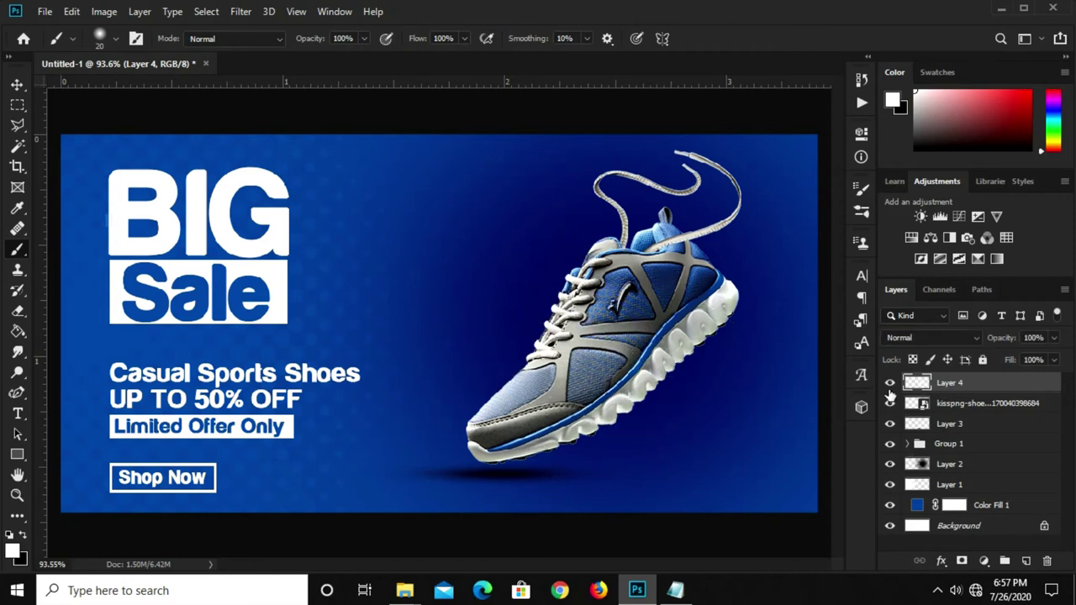
pyautogui.click(889, 382)
# Step: Add an Outer Glow to Layer 4: opacity 25%, spread 4, size 10, Softer technique
pyautogui.click(940, 559)
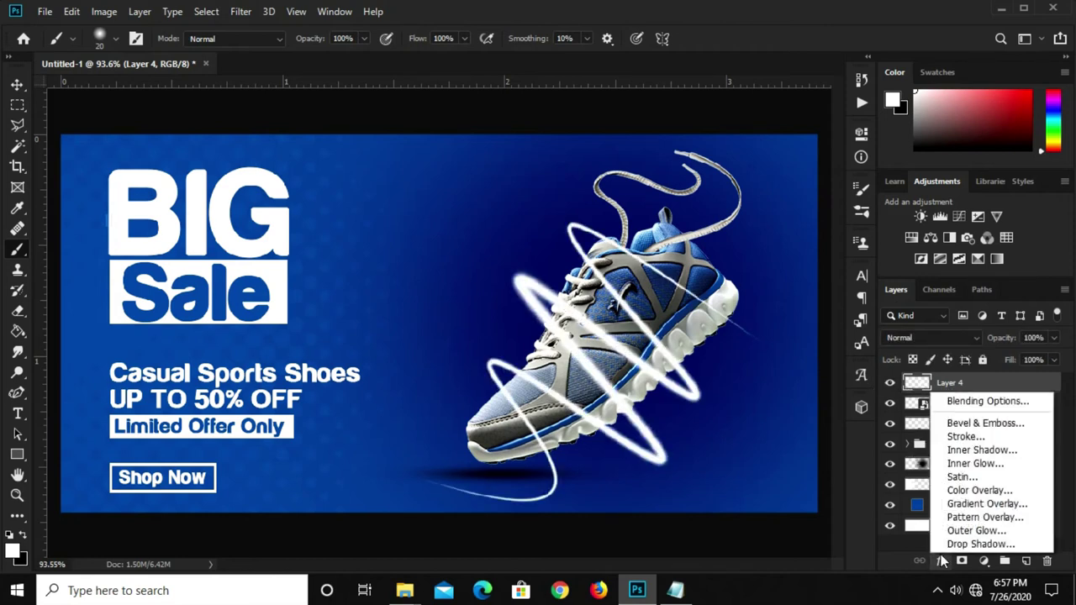
pyautogui.click(955, 403)
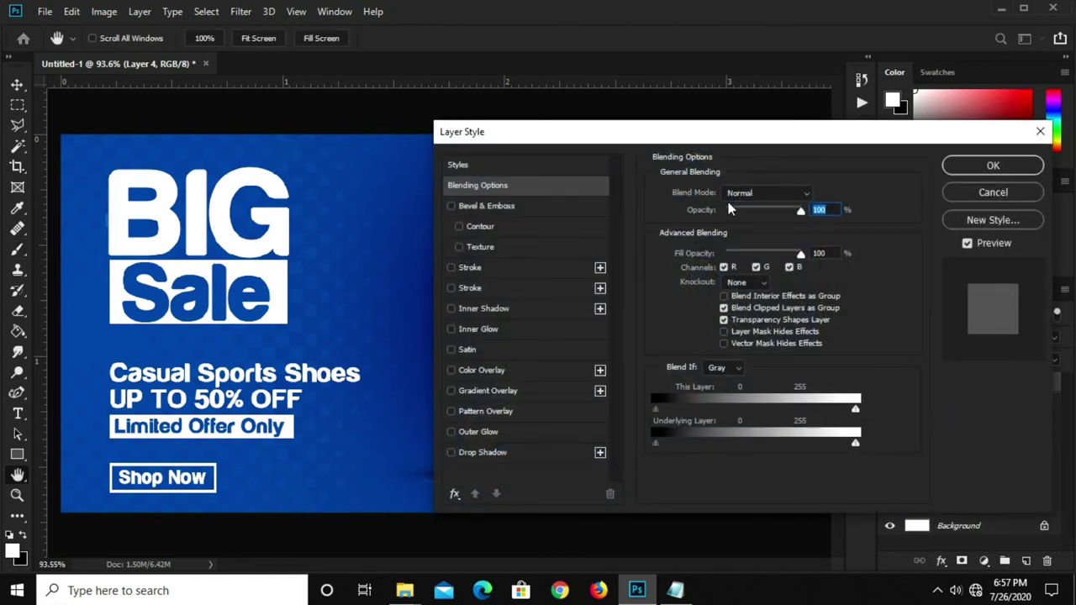
pyautogui.click(496, 427)
pyautogui.click(809, 209)
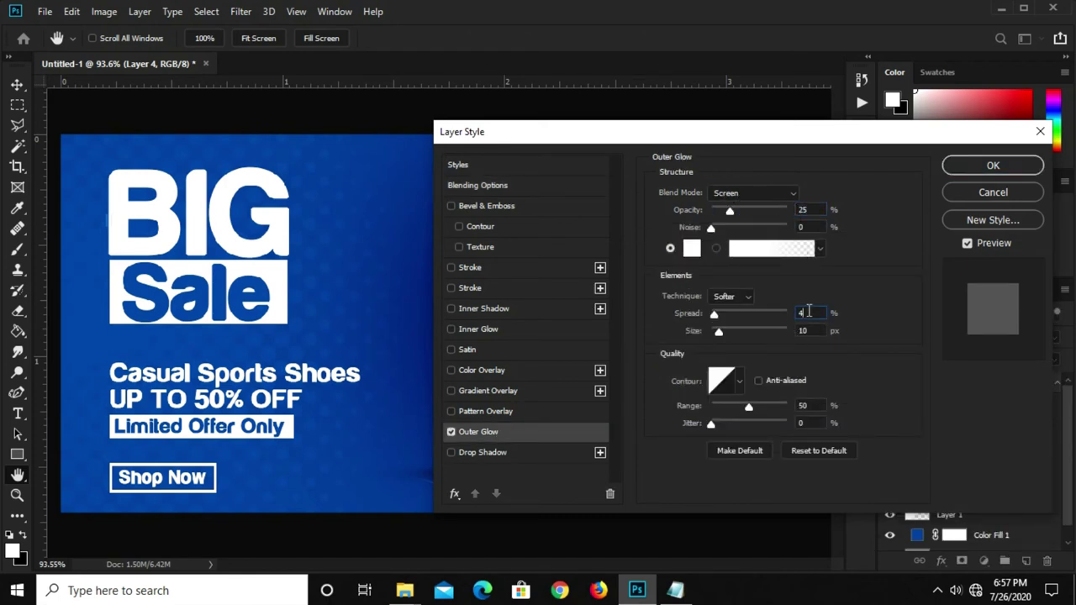
pyautogui.click(803, 330)
pyautogui.click(731, 297)
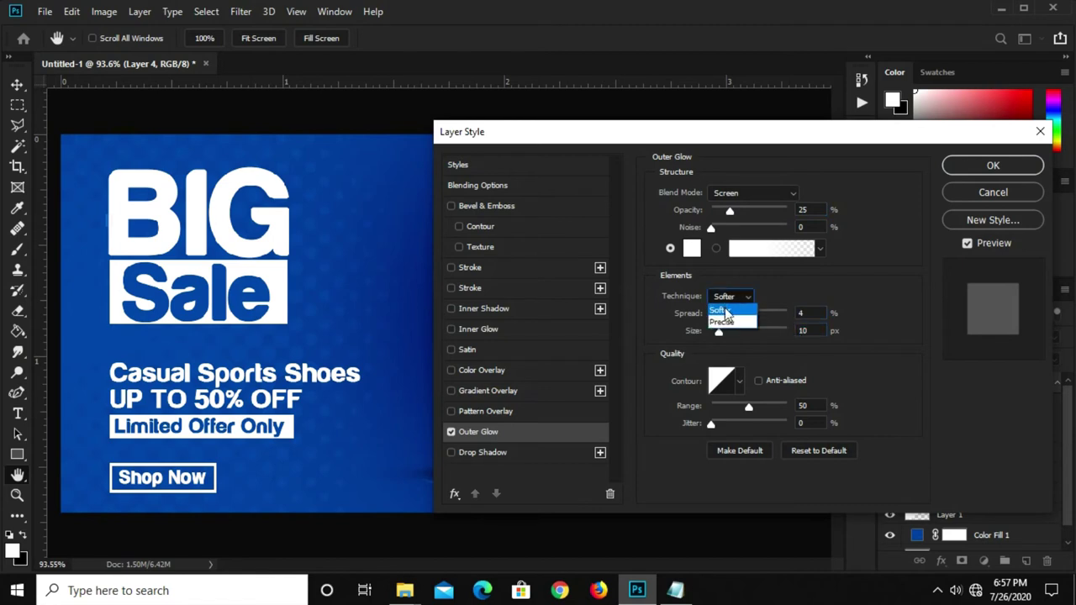
pyautogui.click(979, 166)
# Step: Switch to the Move tool and select the glowing rings layer, Layer 4
pyautogui.press('b')
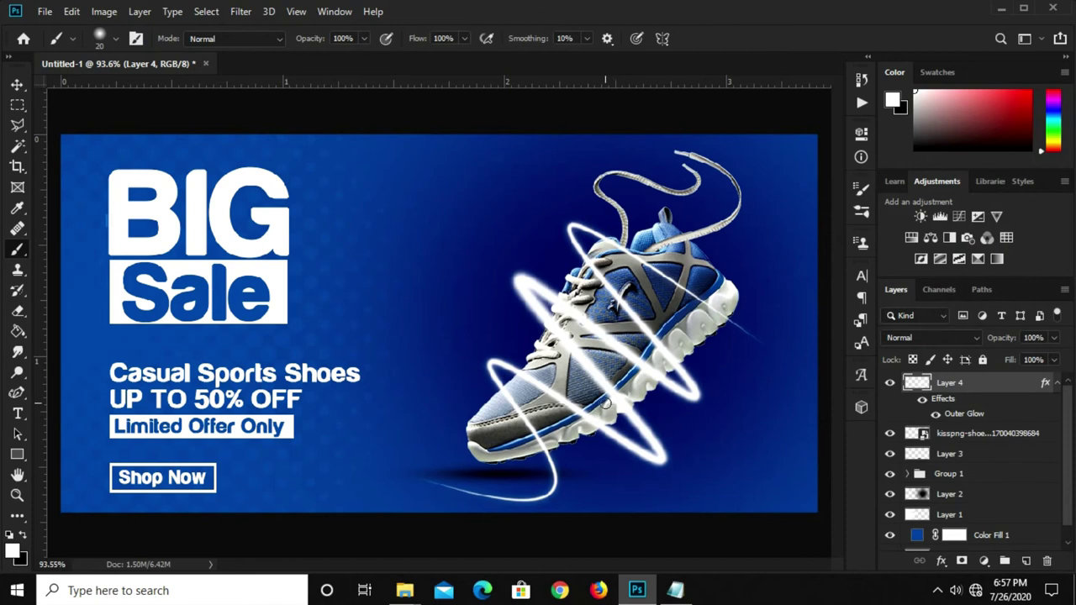
pyautogui.press('v')
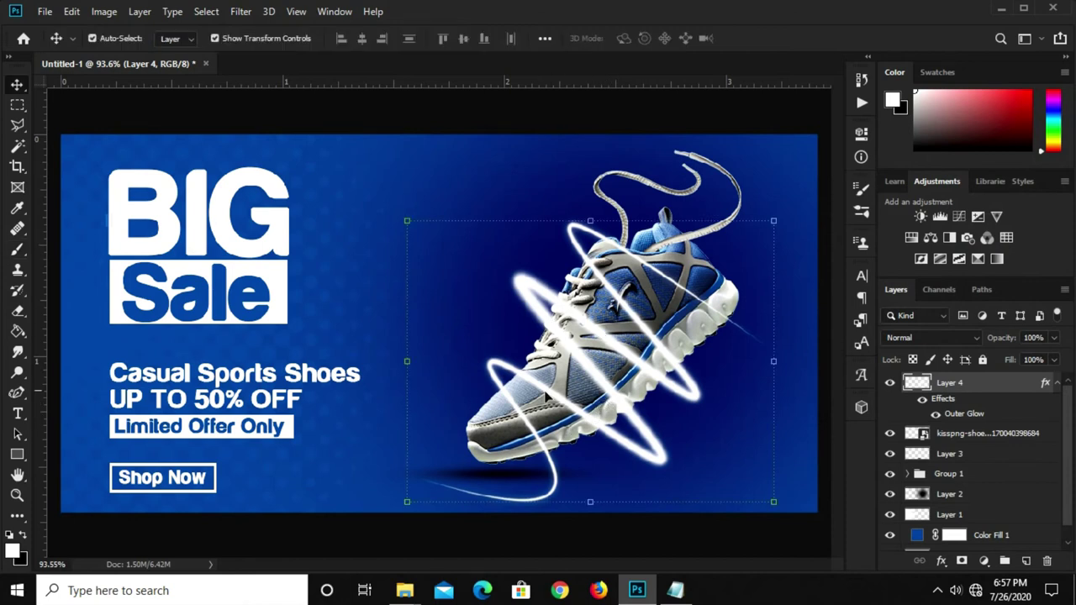
pyautogui.click(554, 132)
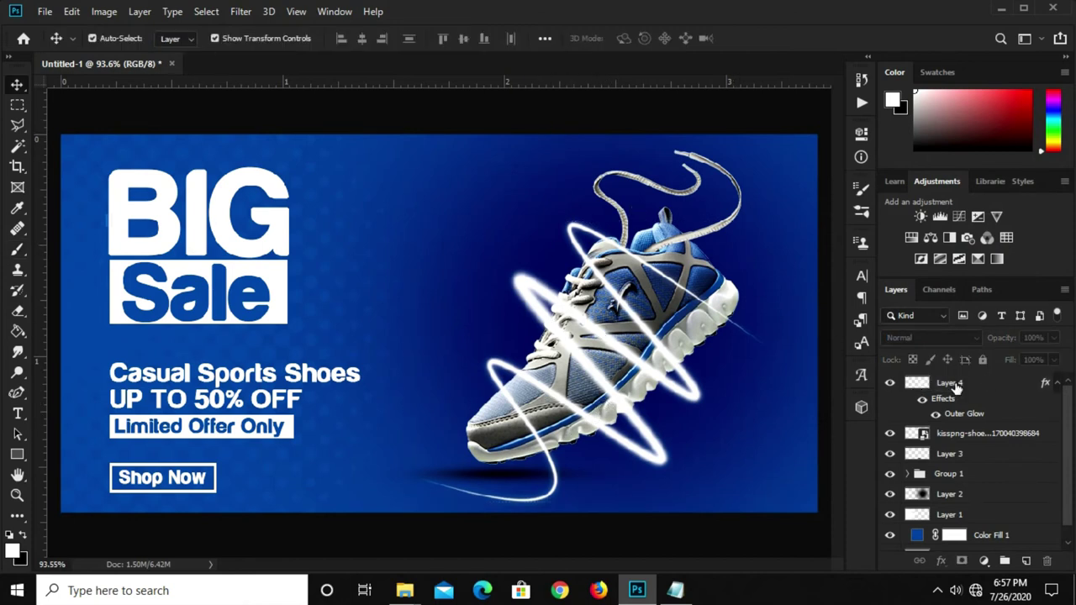
pyautogui.click(956, 384)
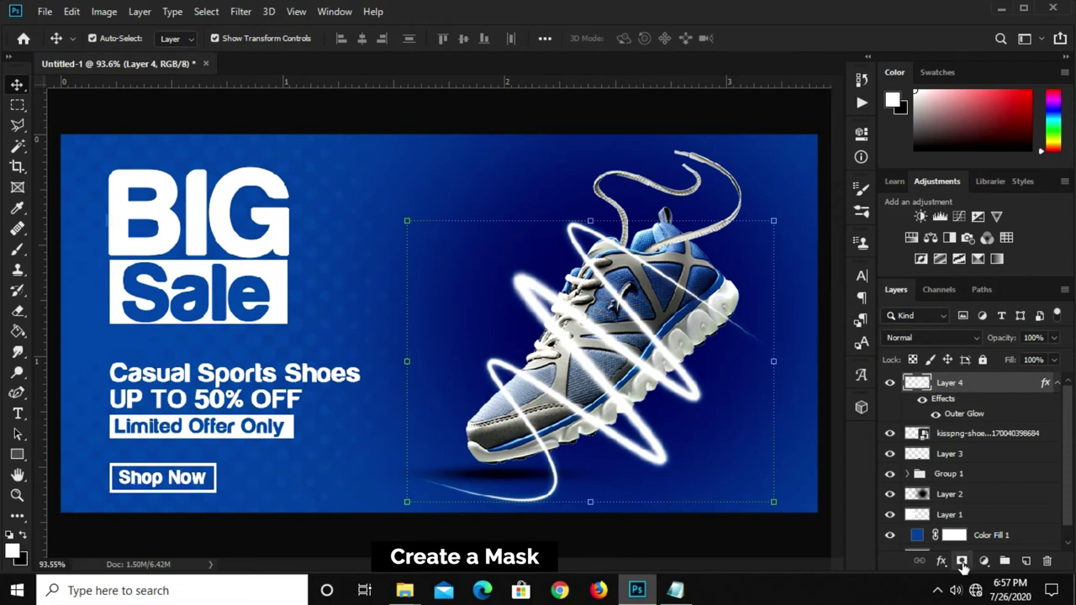
# Step: Add a layer mask to Layer 4 and choose the Polygonal Lasso tool
pyautogui.click(962, 561)
pyautogui.scroll(1, 555, 420)
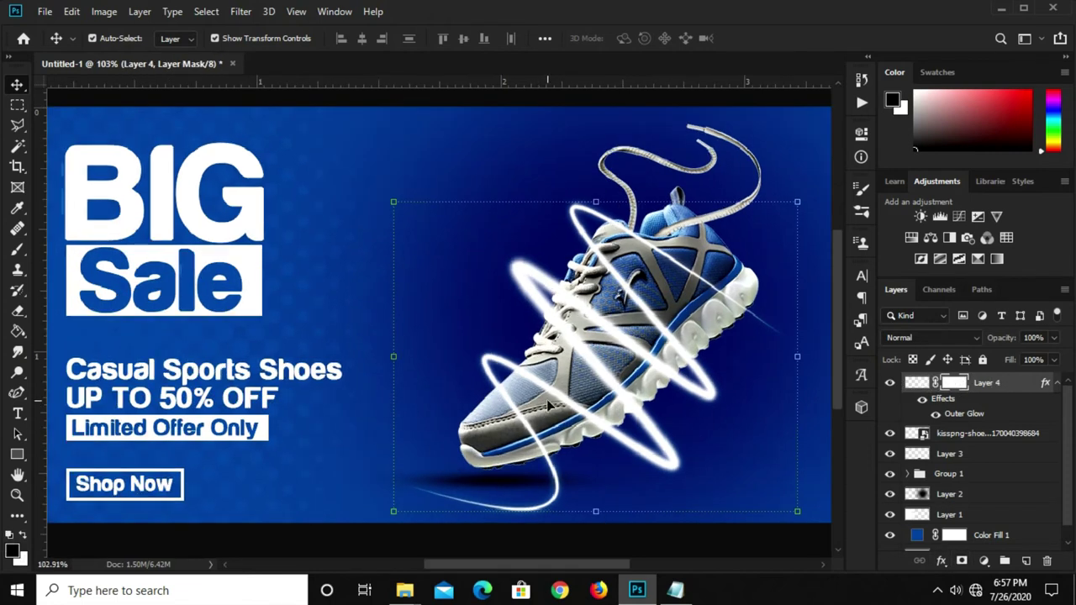
pyautogui.scroll(3, 619, 374)
pyautogui.scroll(2, 618, 370)
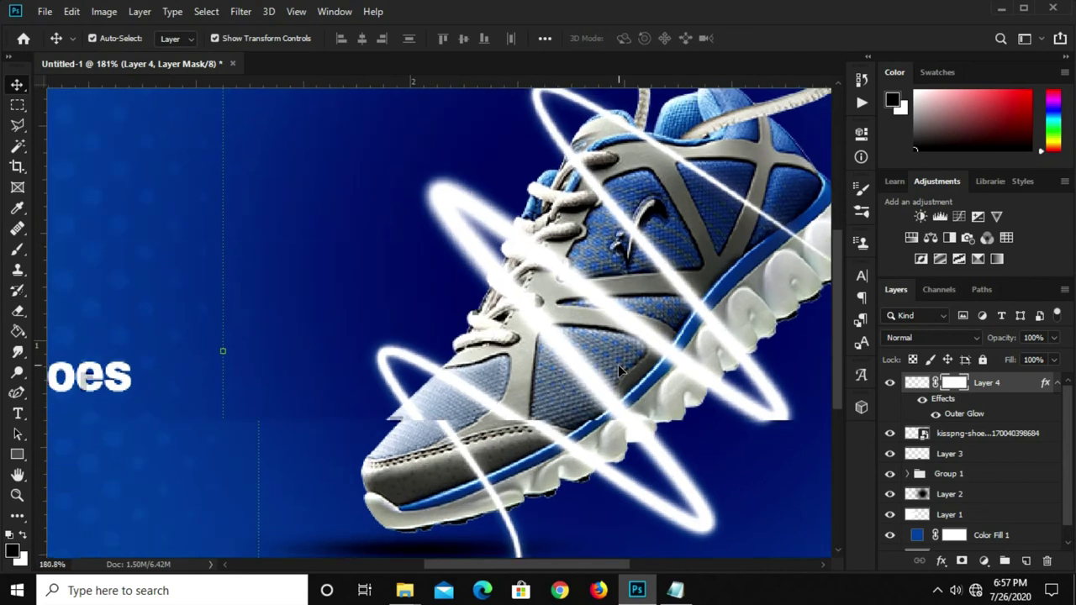
pyautogui.scroll(2, 616, 368)
pyautogui.scroll(2, 615, 365)
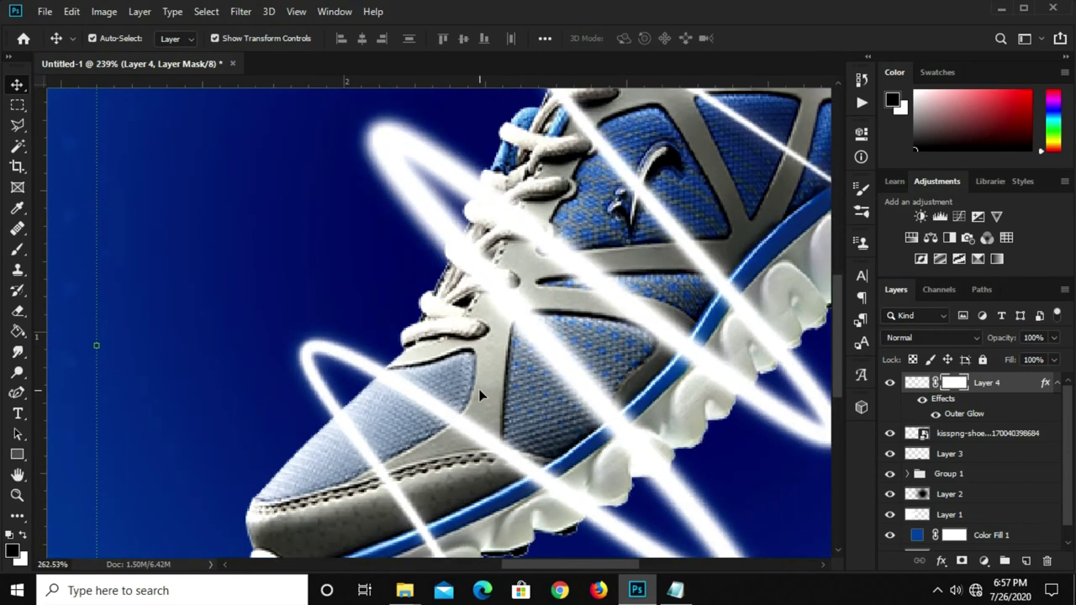
pyautogui.rightClick(18, 125)
pyautogui.click(101, 139)
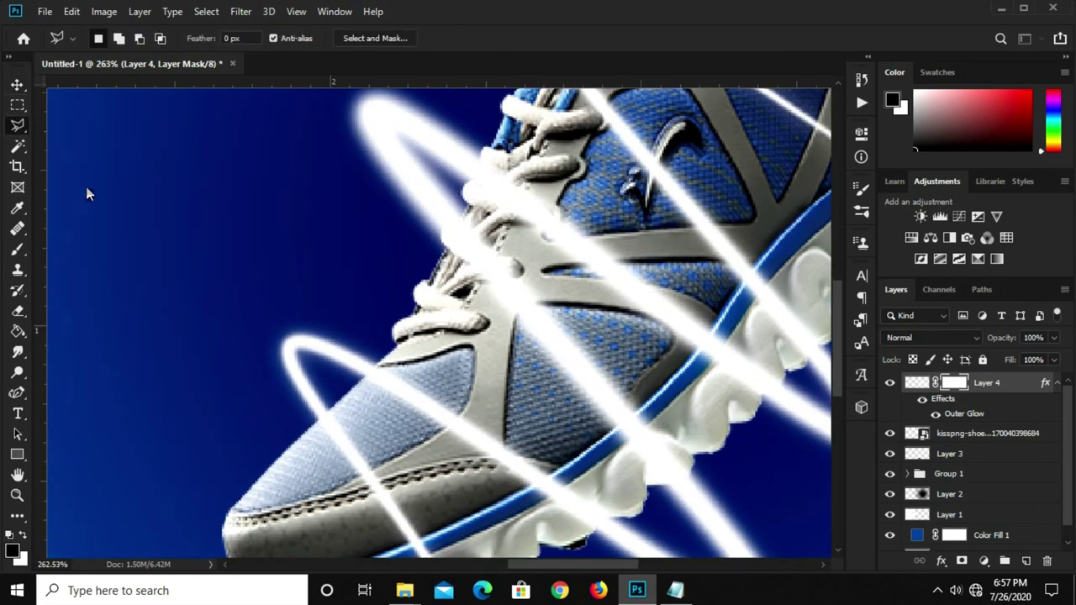
# Step: Trace a polygonal selection around the ring section crossing the shoe's toe
pyautogui.click(383, 362)
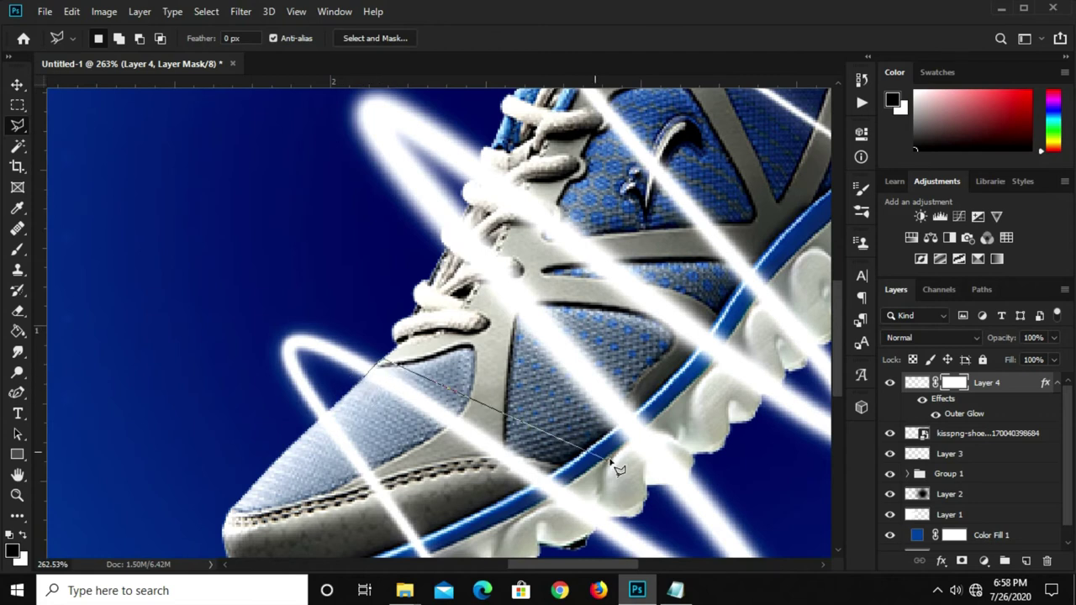
pyautogui.click(613, 516)
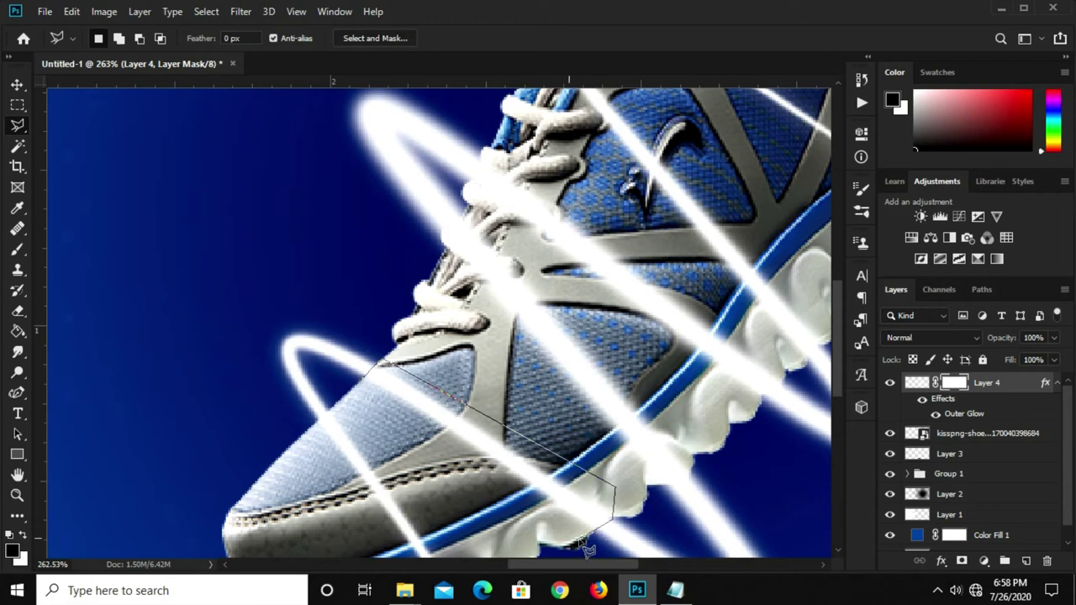
pyautogui.click(582, 542)
pyautogui.click(420, 462)
pyautogui.click(366, 387)
# Step: Fill the selection with black foreground on the mask to hide the toe ring section, then deselect
pyautogui.rightClick(411, 402)
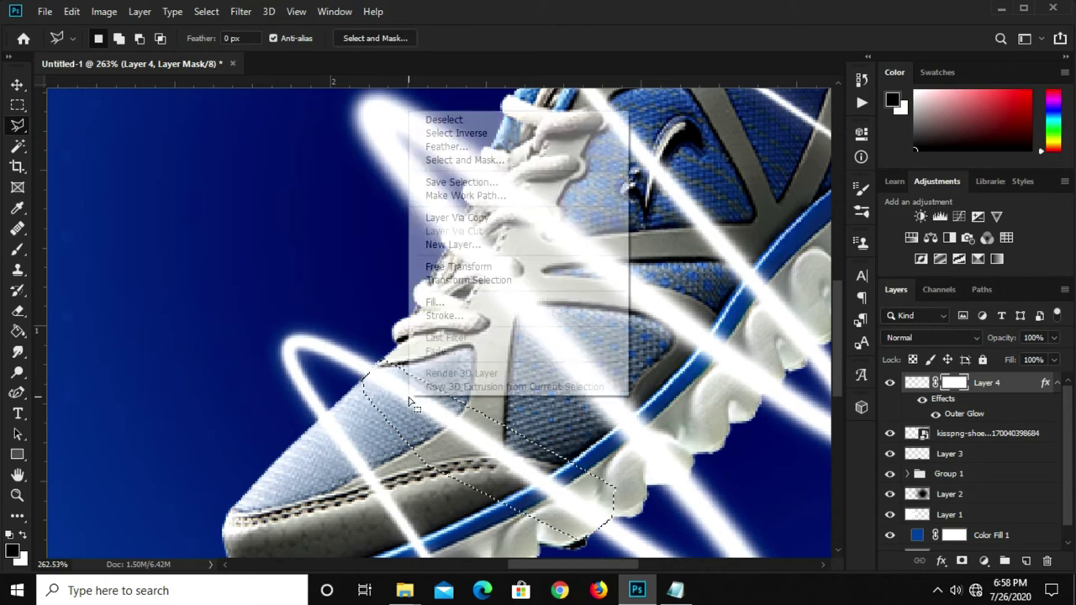
pyautogui.click(453, 301)
pyautogui.click(470, 148)
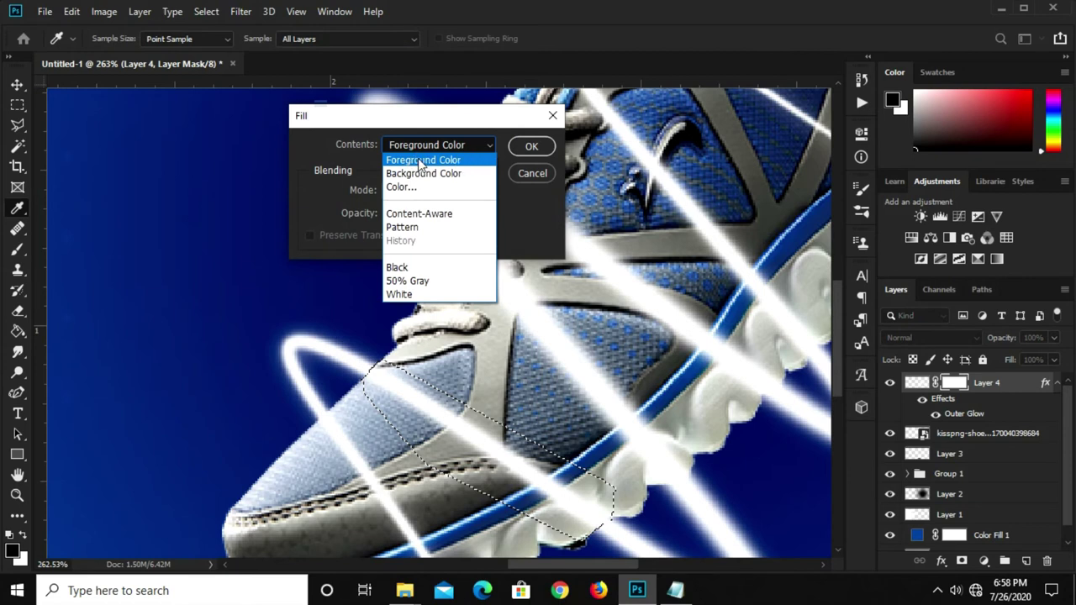
pyautogui.click(420, 160)
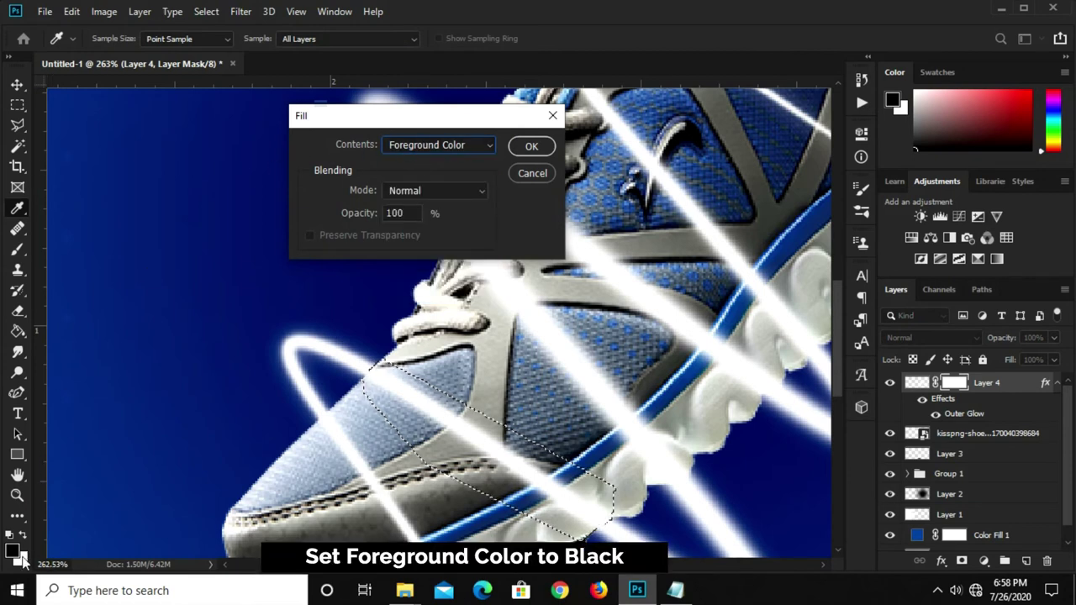
pyautogui.click(527, 147)
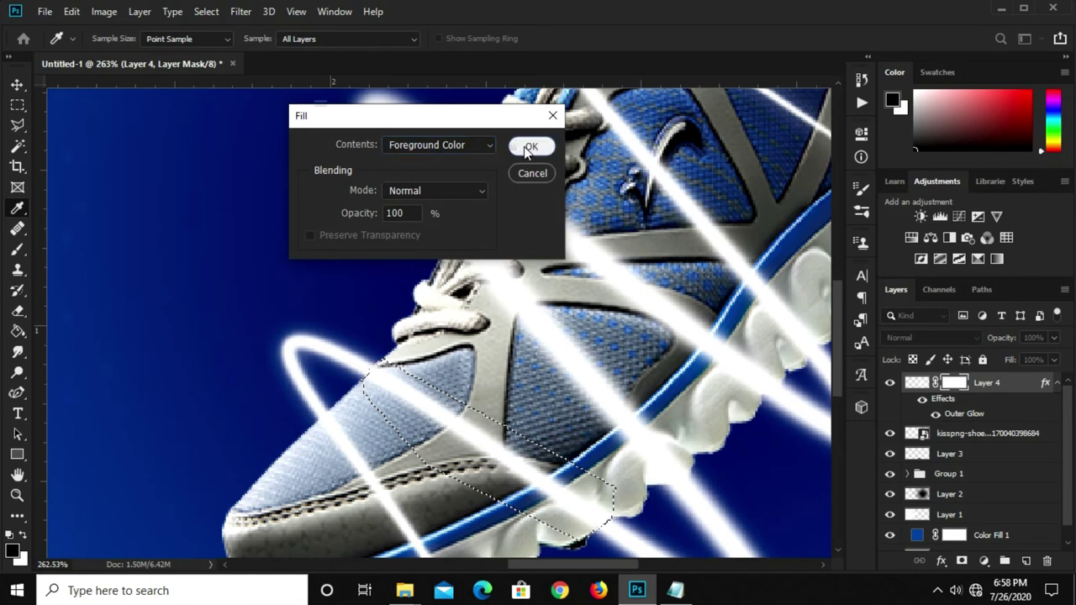
pyautogui.press('l')
pyautogui.hotkey('ctrl', 'd')
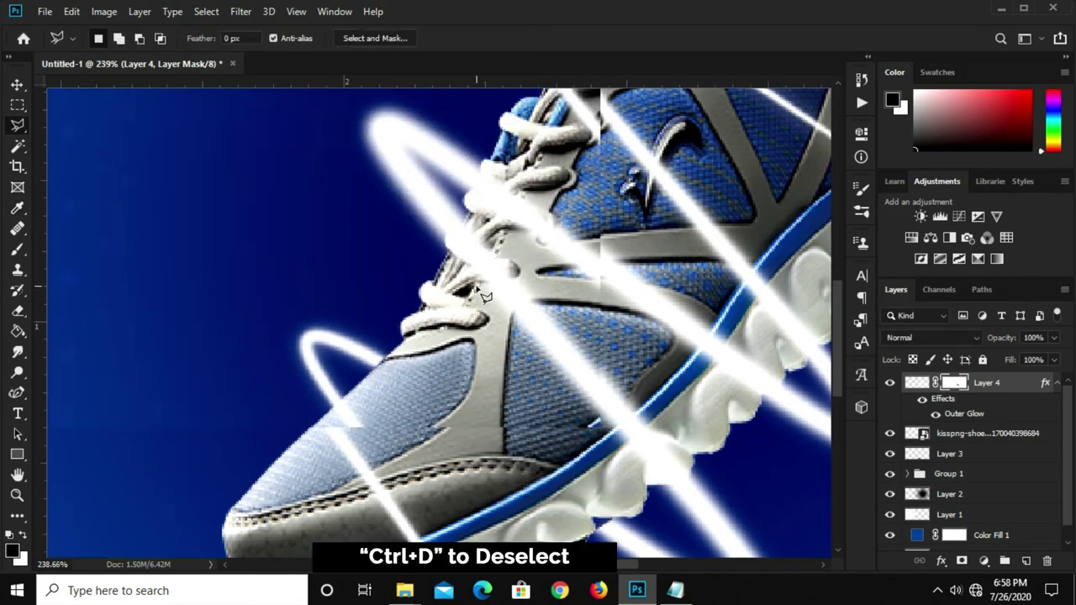
pyautogui.scroll(-4, 485, 296)
pyautogui.scroll(-3, 486, 301)
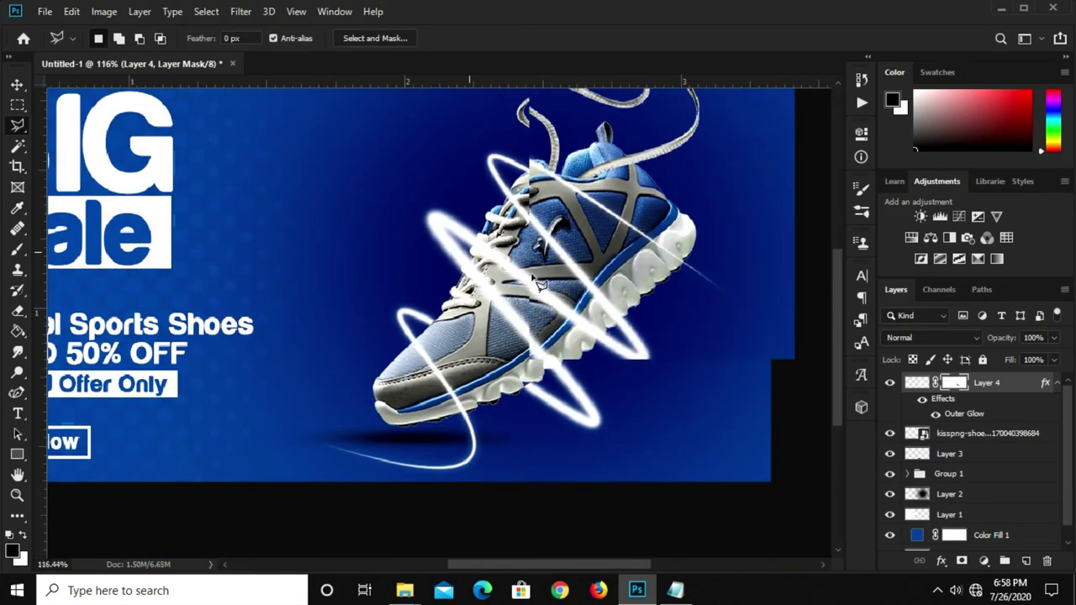
pyautogui.scroll(6, 517, 290)
# Step: Zoom in and outline the ring section over the laces with the Polygonal Lasso
pyautogui.scroll(2, 427, 231)
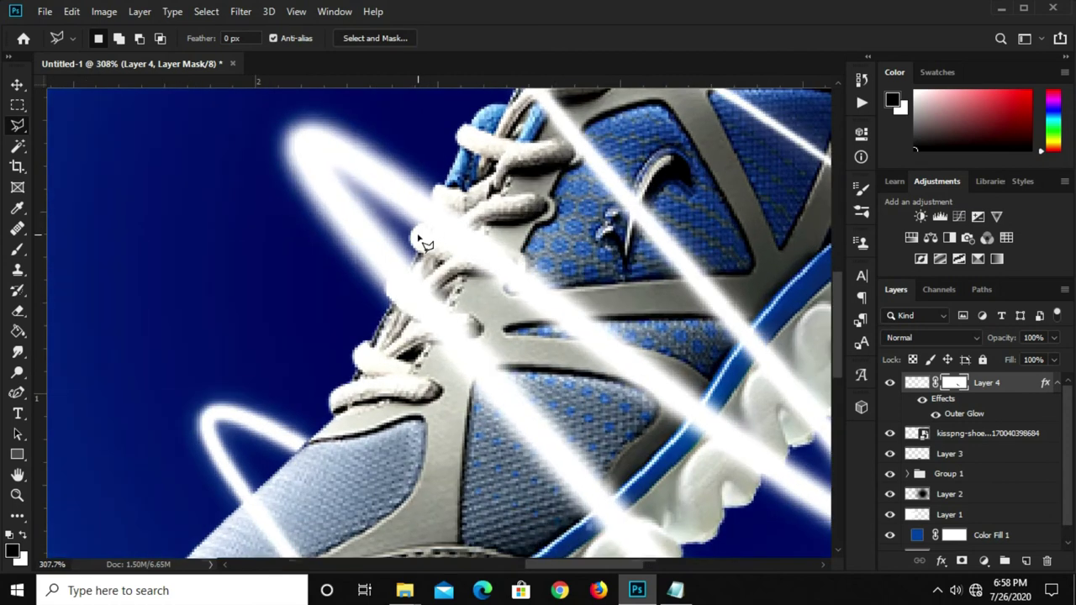
pyautogui.click(435, 191)
pyautogui.click(748, 402)
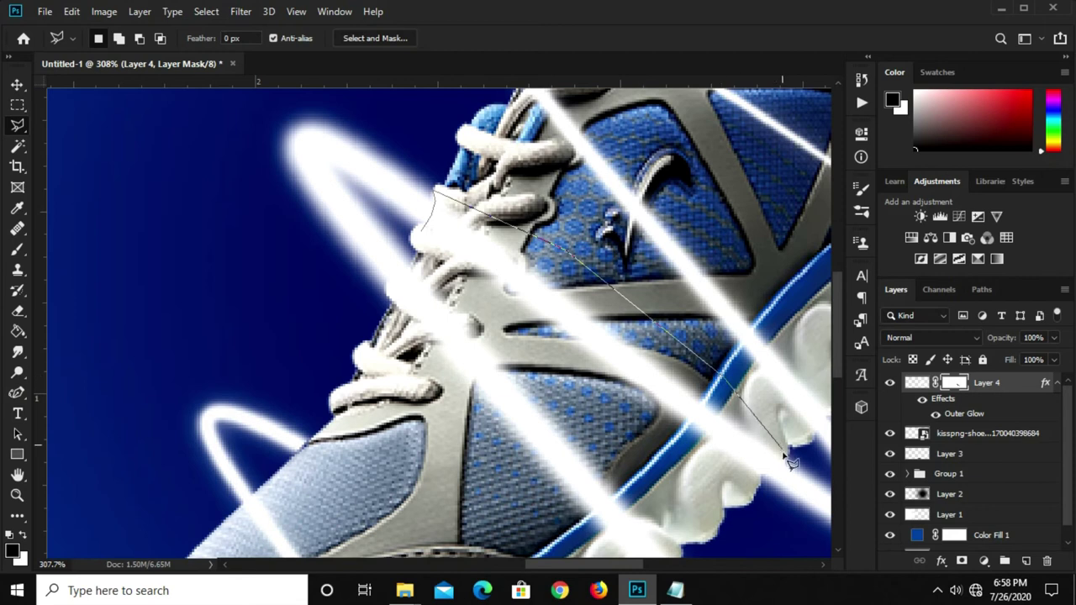
pyautogui.click(786, 458)
pyautogui.click(761, 474)
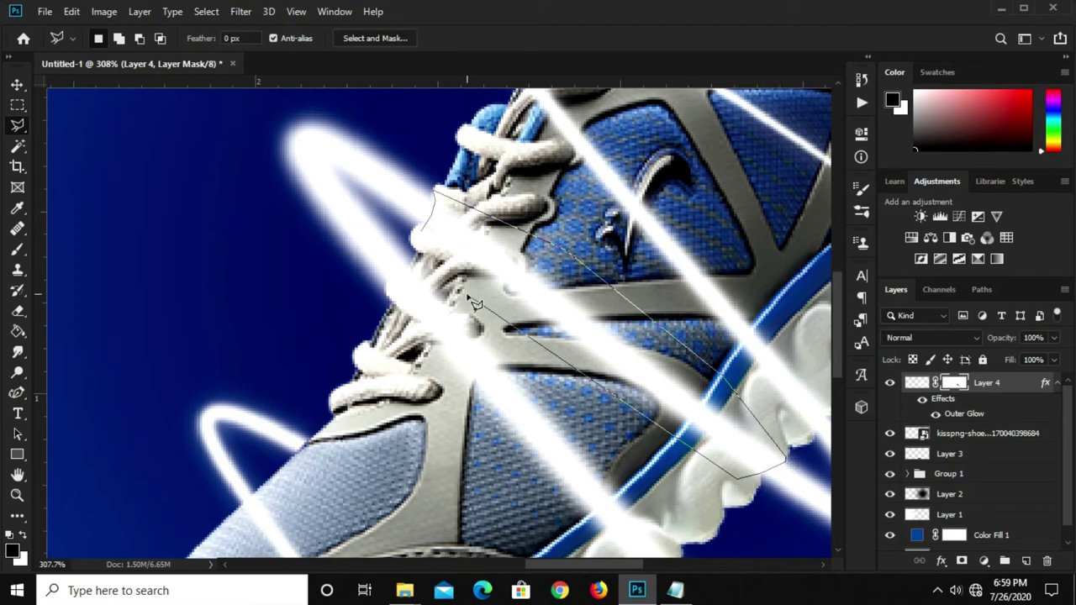
pyautogui.click(428, 240)
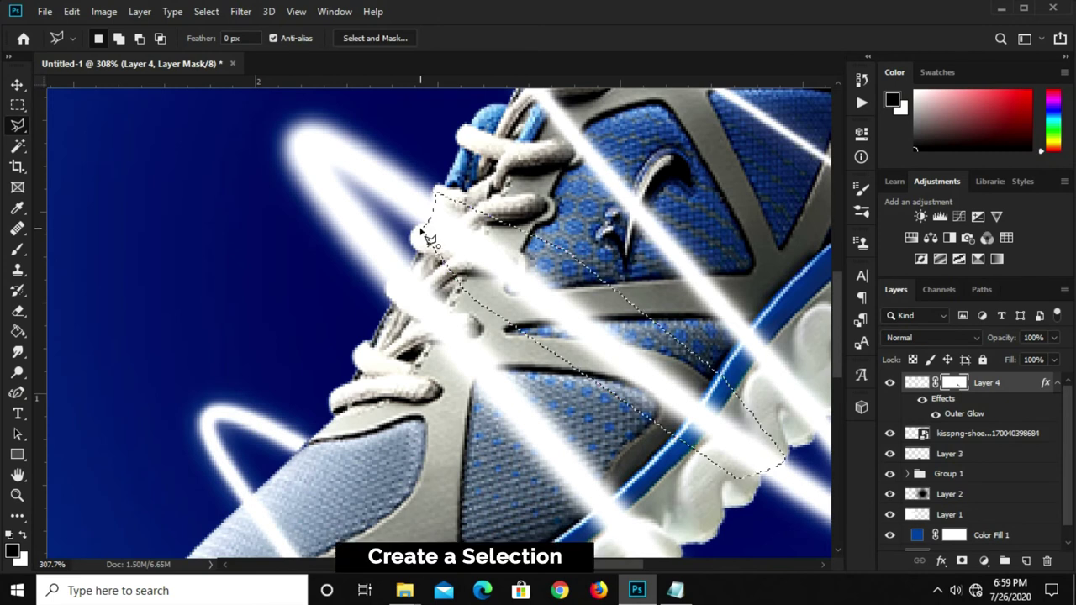
# Step: Fill the laces selection with black on the mask to hide that ring section, then deselect
pyautogui.rightClick(485, 257)
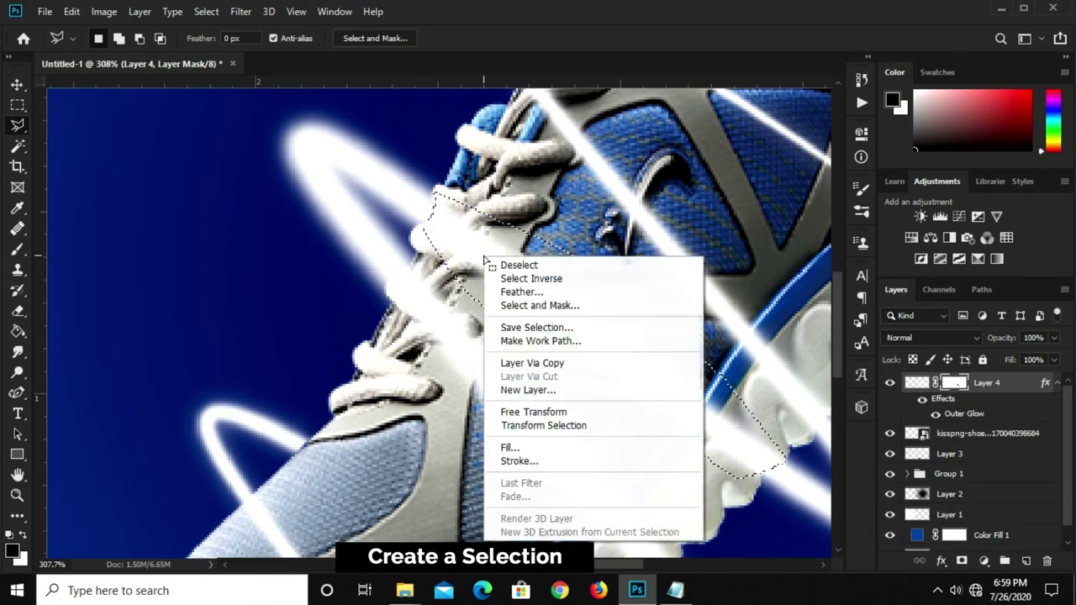
pyautogui.click(523, 447)
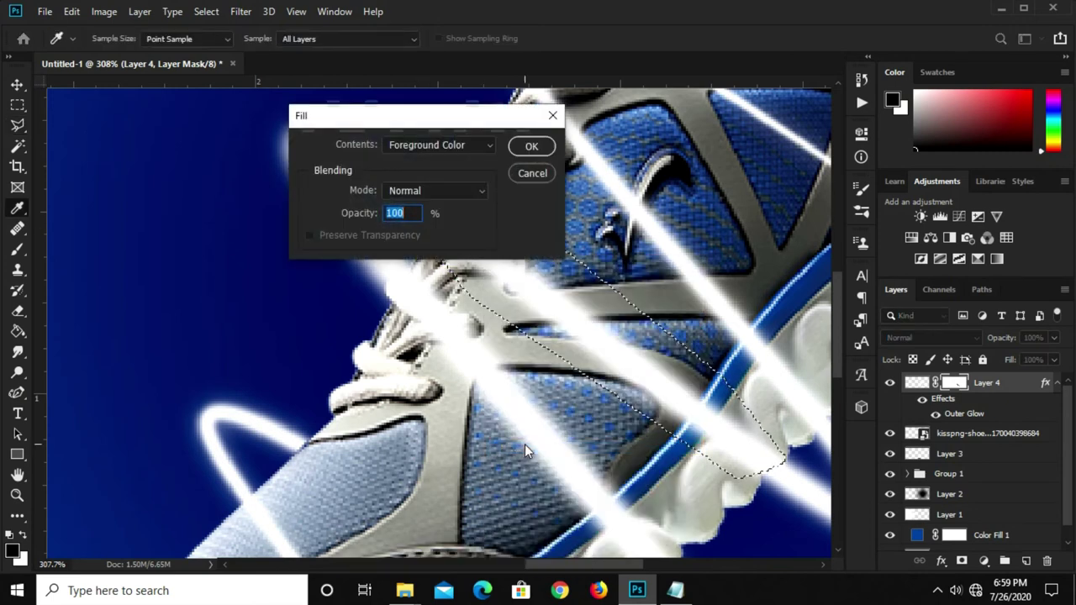
pyautogui.click(428, 148)
pyautogui.click(428, 161)
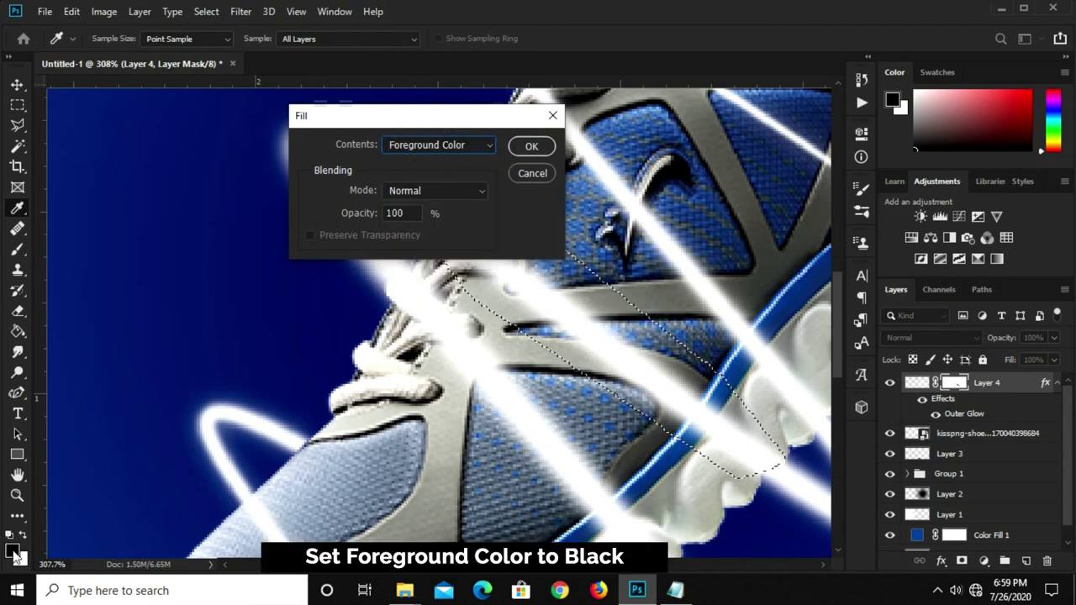
pyautogui.click(531, 146)
pyautogui.hotkey('ctrl', 'd')
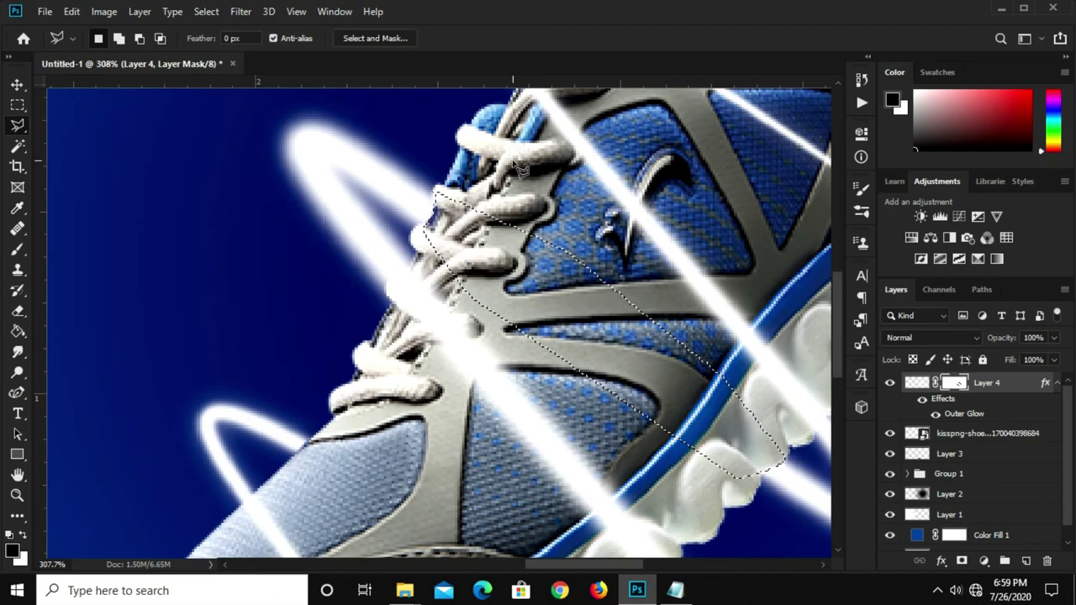
pyautogui.scroll(-3, 531, 243)
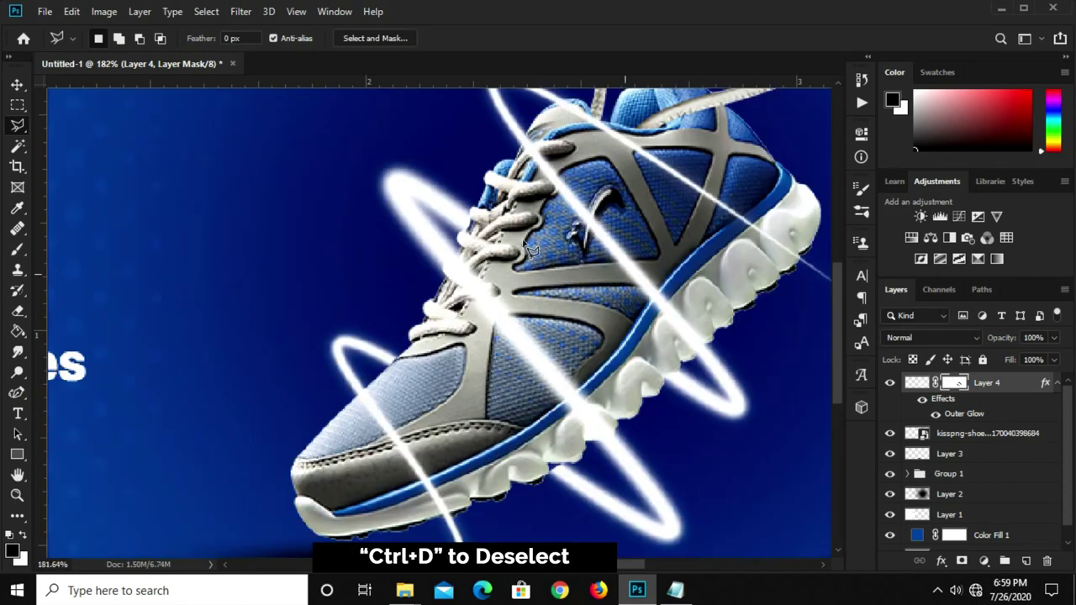
pyautogui.scroll(-2, 532, 250)
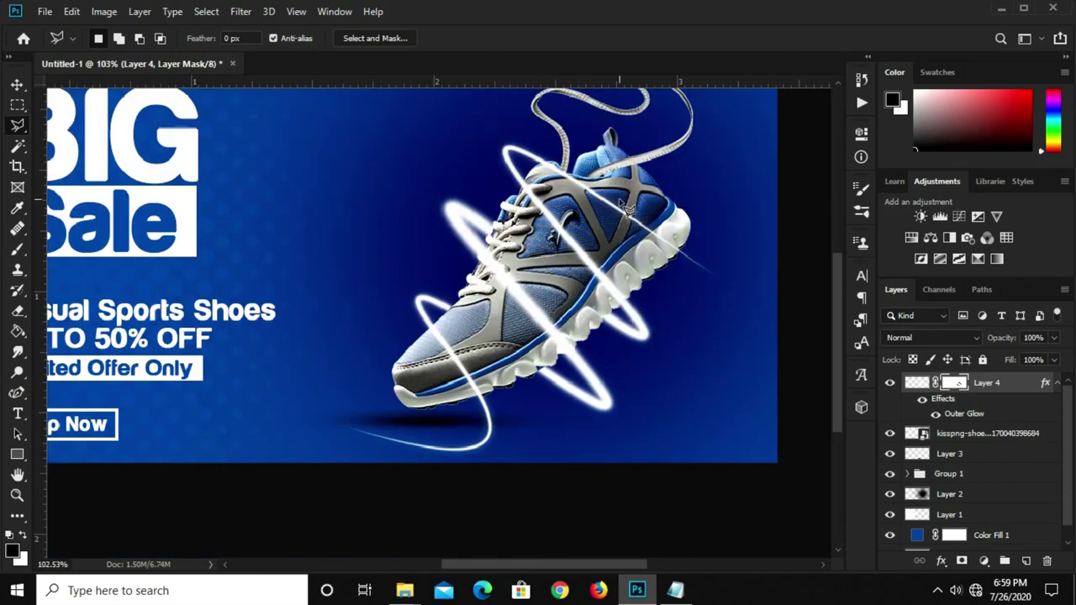
pyautogui.scroll(2, 622, 203)
pyautogui.scroll(1, 505, 168)
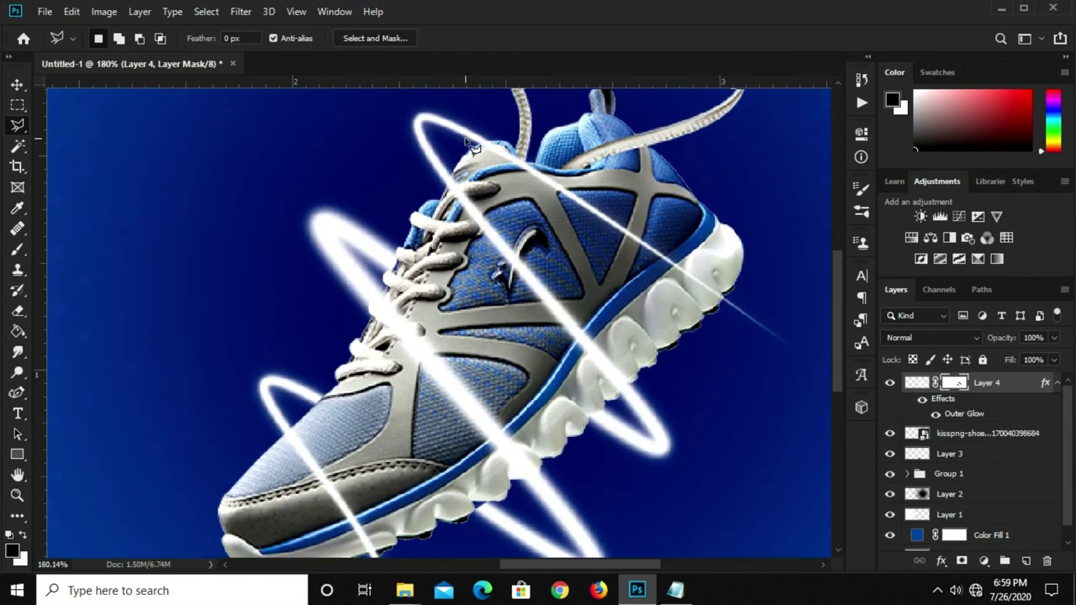
pyautogui.scroll(3, 472, 147)
pyautogui.scroll(2, 494, 162)
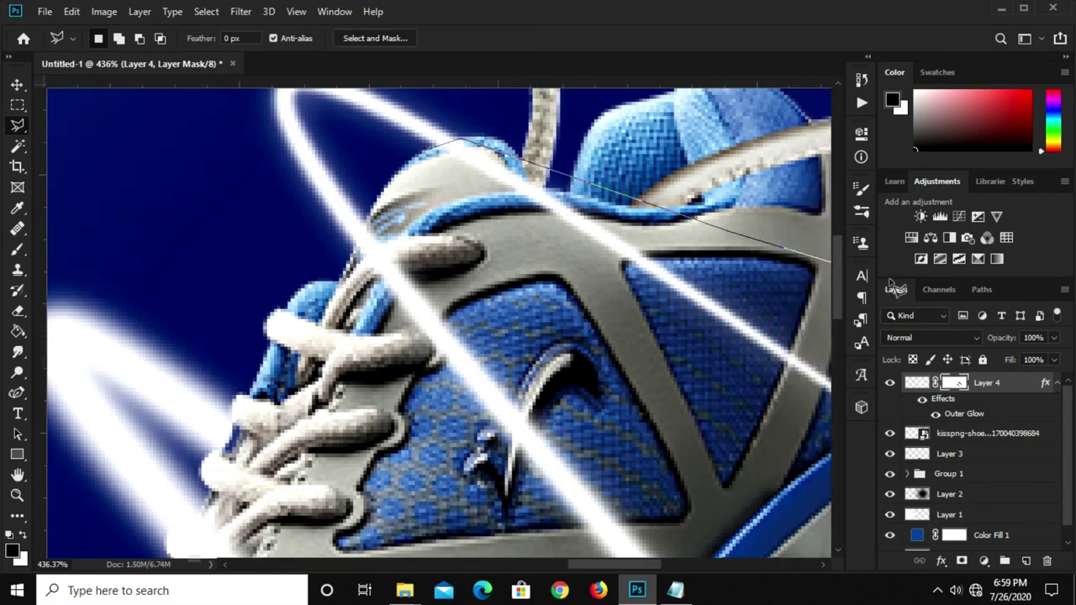
# Step: Outline the ring streaks over the shoe's upper with the Polygonal Lasso
pyautogui.click(591, 230)
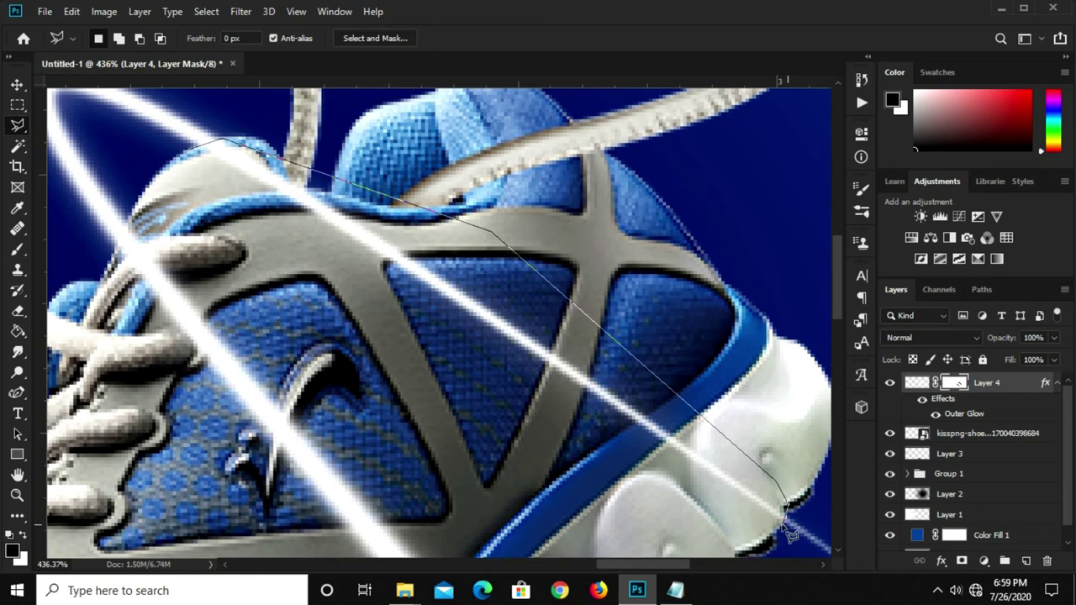
pyautogui.click(754, 531)
pyautogui.click(349, 334)
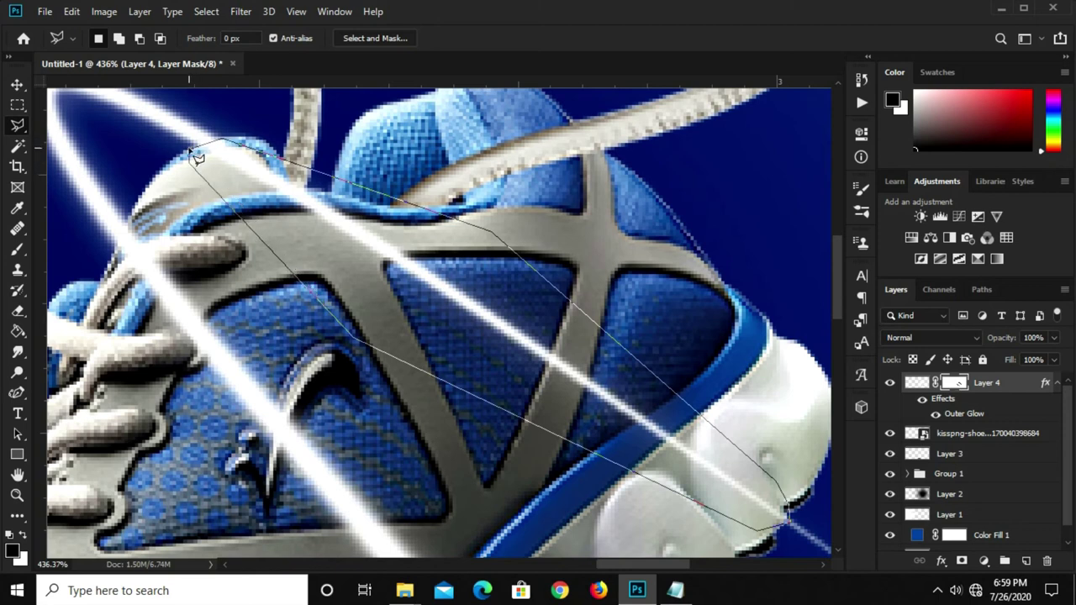
pyautogui.click(193, 154)
# Step: Fill the selection black on Layer 4's mask, deselect, and fit the banner in view
pyautogui.rightClick(410, 244)
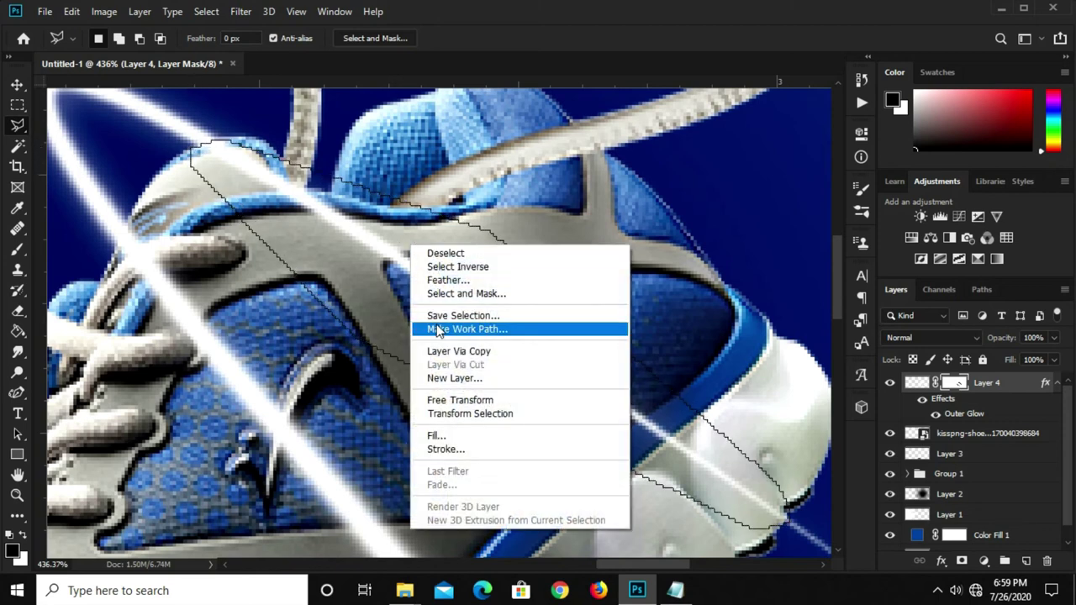
pyautogui.click(455, 438)
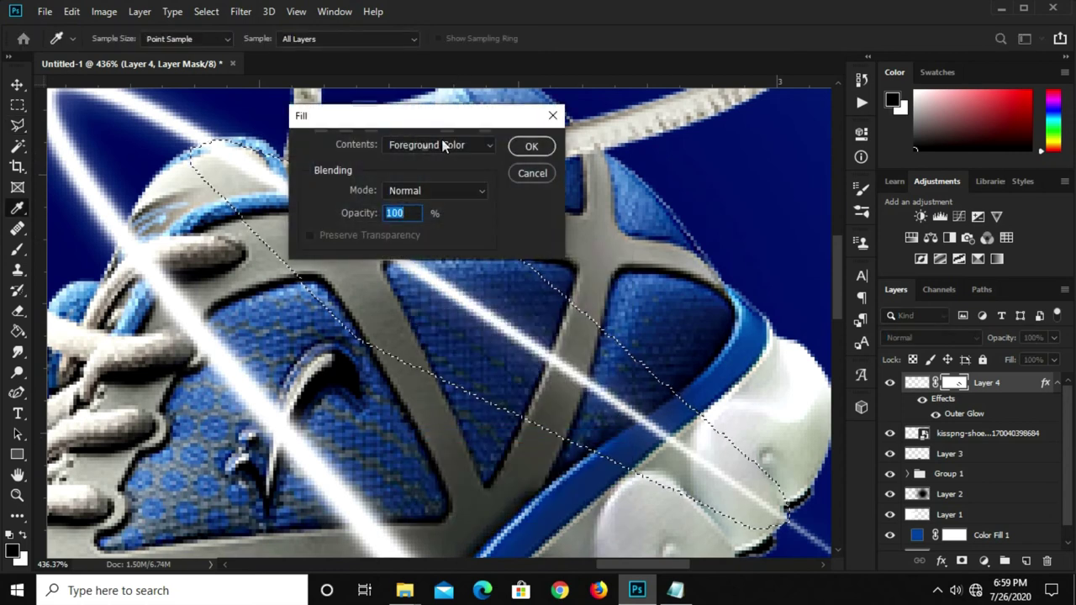
pyautogui.click(526, 147)
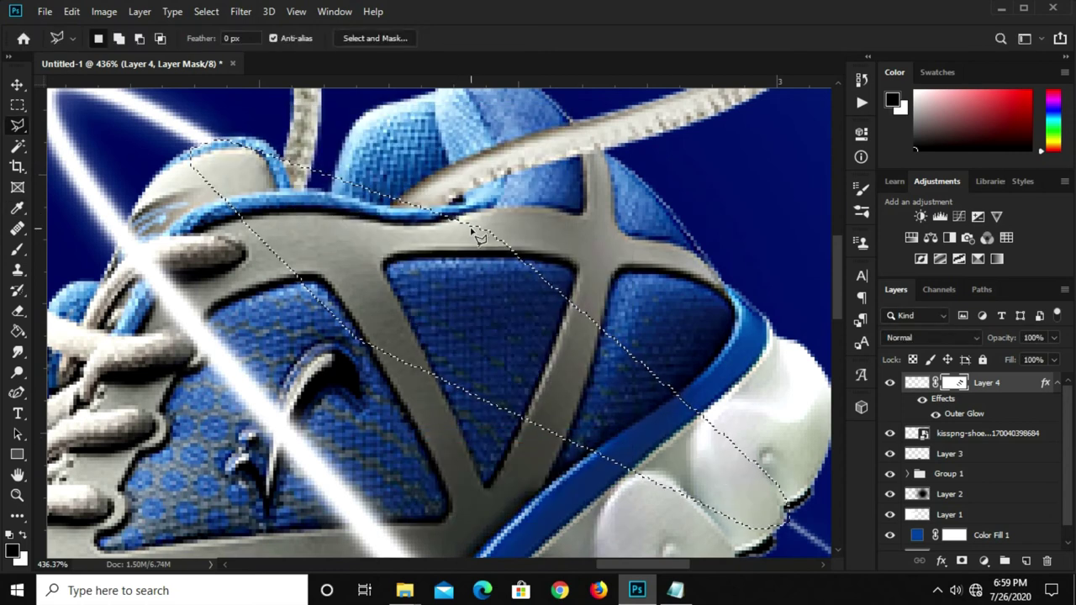
pyautogui.hotkey('ctrl', 'd')
pyautogui.hotkey('ctrl', '0')
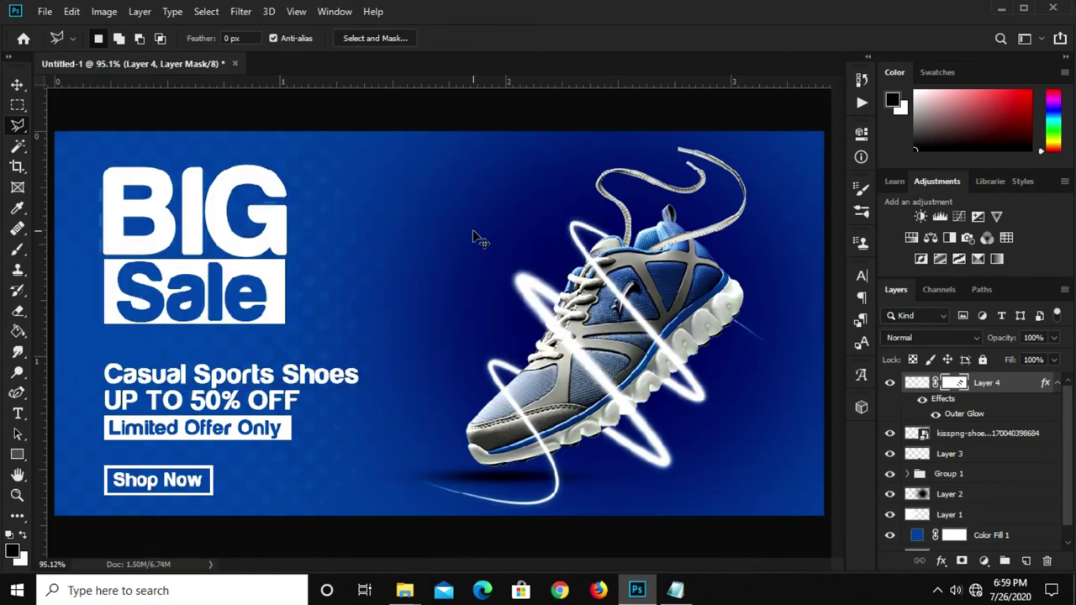
pyautogui.hotkey('ctrl', '0')
pyautogui.scroll(-1, 483, 232)
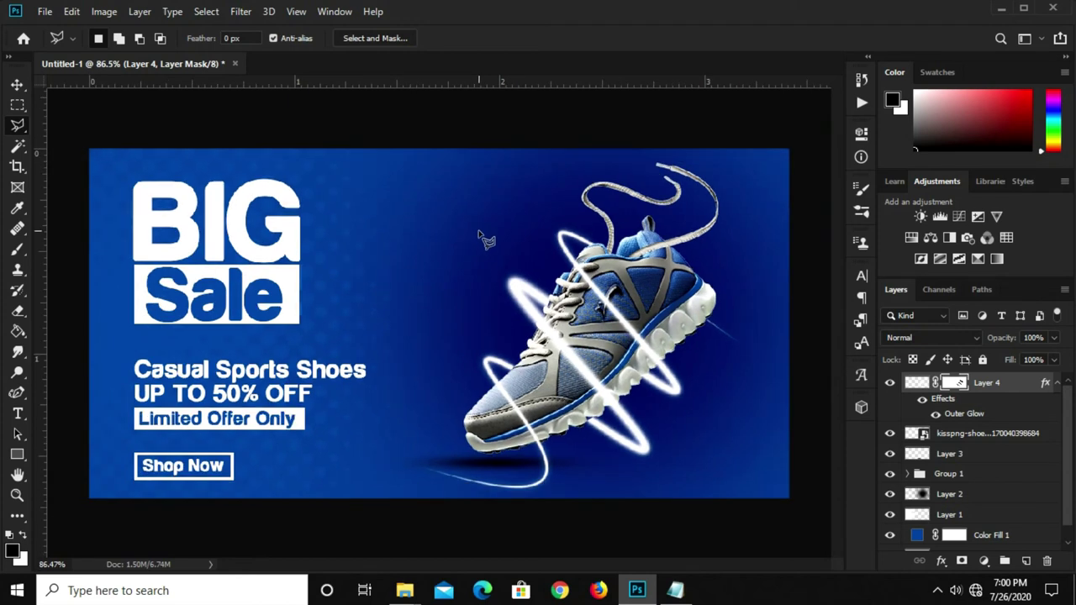
pyautogui.scroll(1, 483, 237)
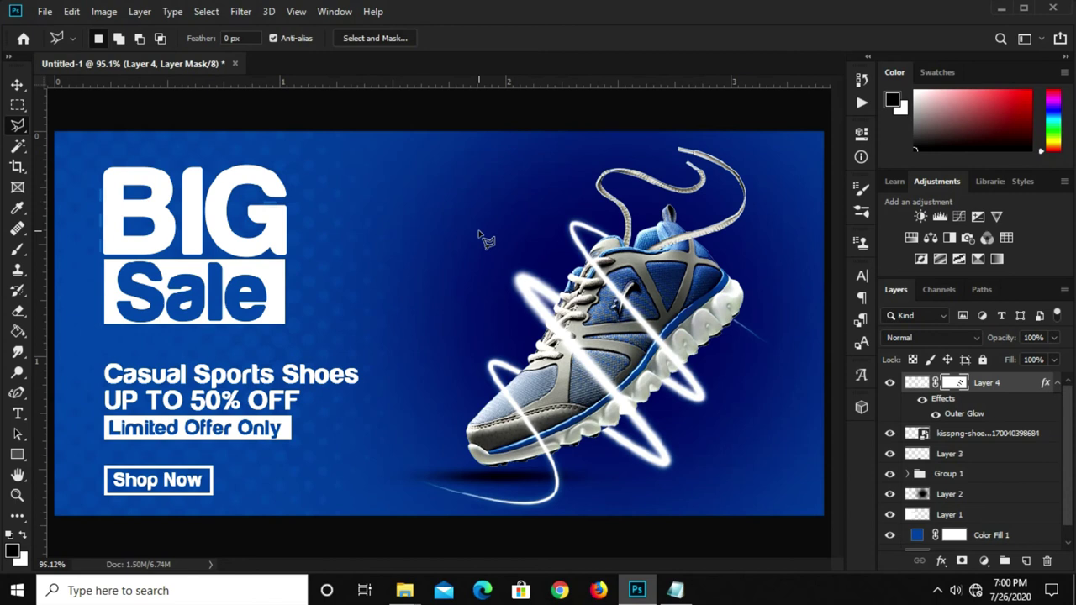
# Step: Add a Curves adjustment with the midpoint pulled down to darken the banner, plus a new Layer 5
pyautogui.press('v')
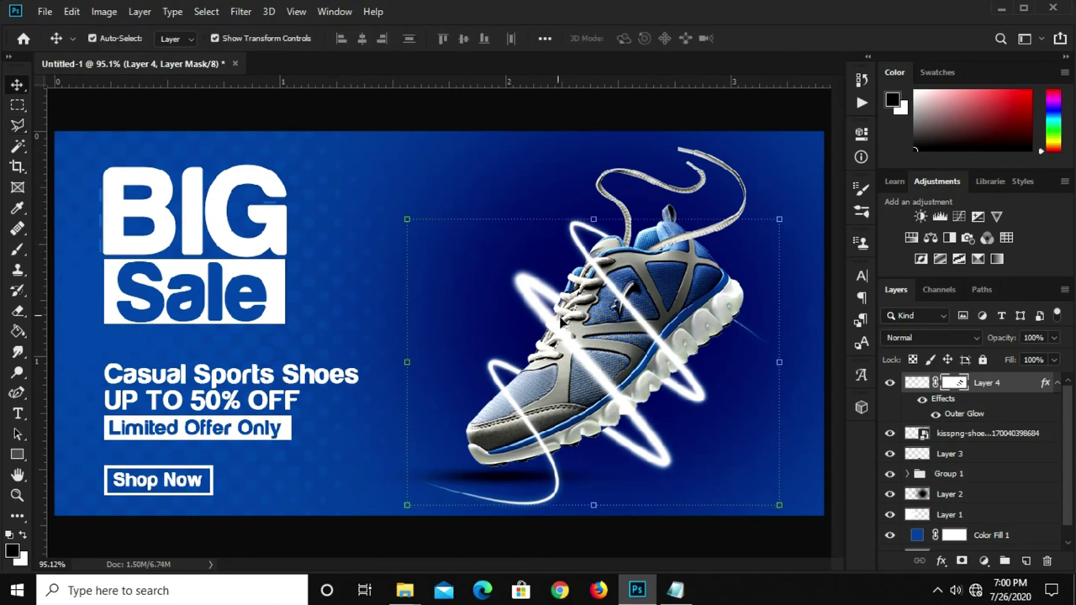
pyautogui.click(469, 118)
pyautogui.click(984, 561)
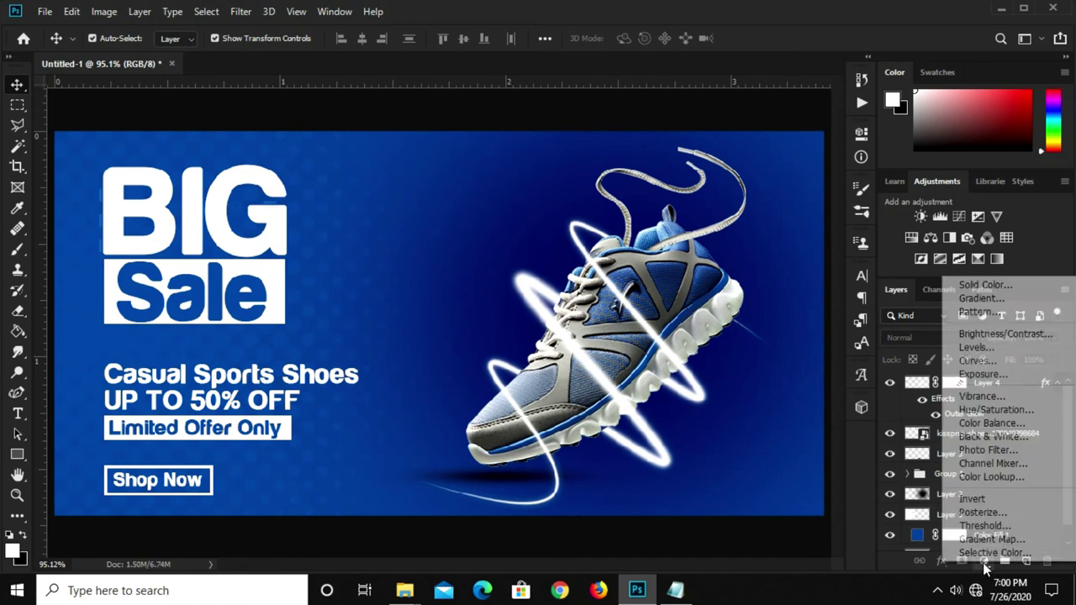
pyautogui.click(979, 362)
pyautogui.moveTo(731, 311); pyautogui.dragTo(730, 327)
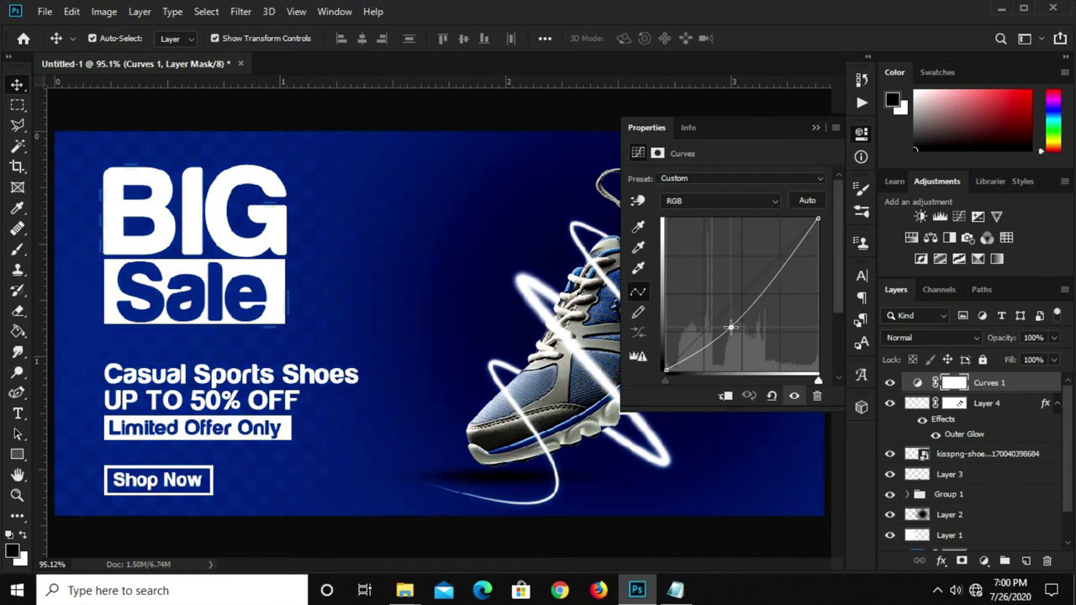
pyautogui.click(815, 128)
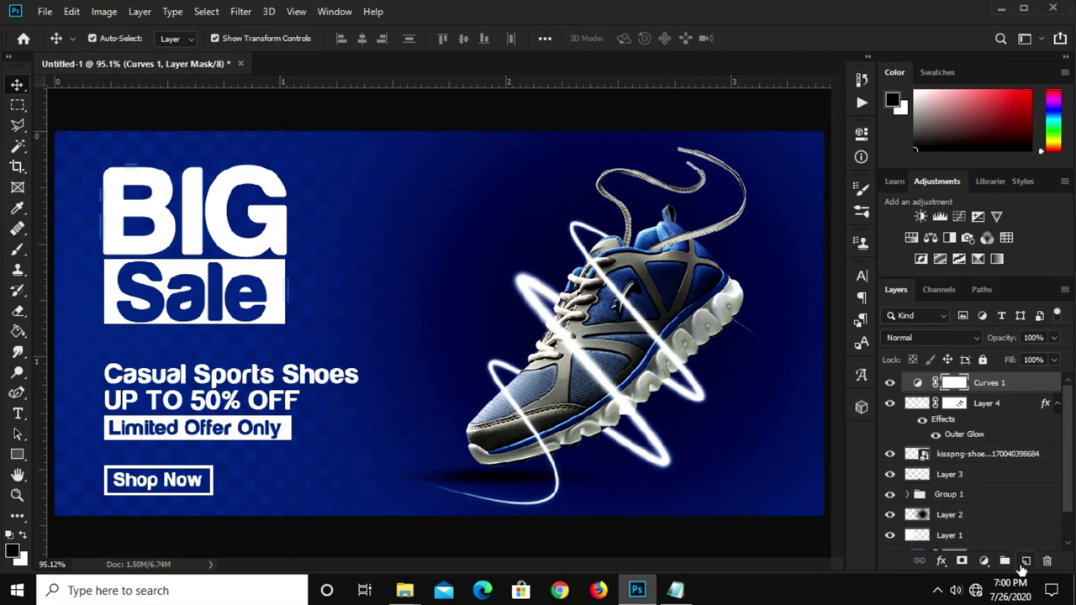
pyautogui.click(1025, 561)
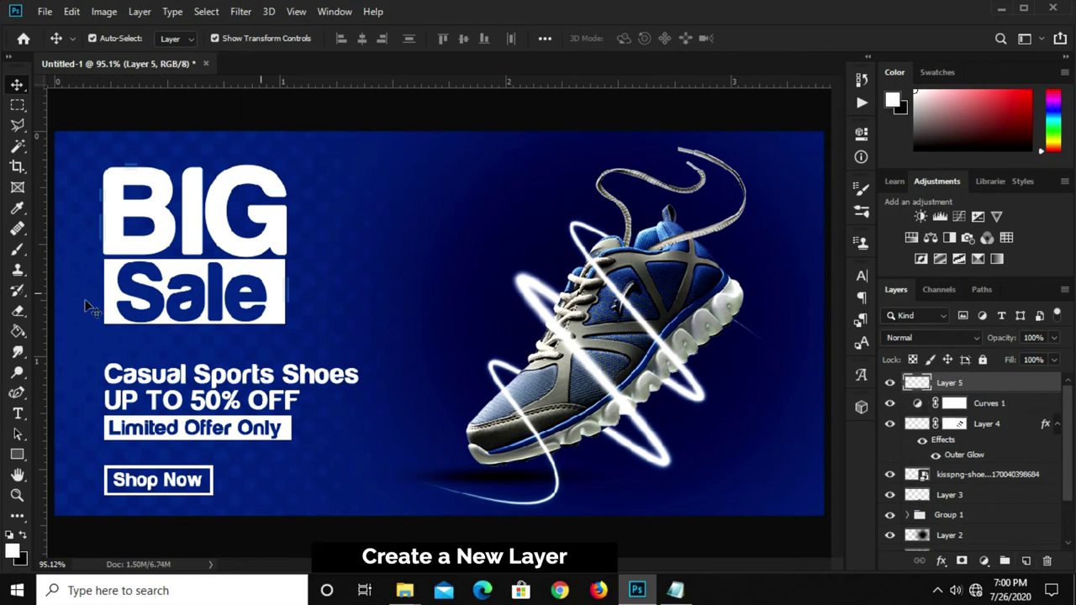
pyautogui.moveTo(17, 249); pyautogui.dragTo(55, 256)
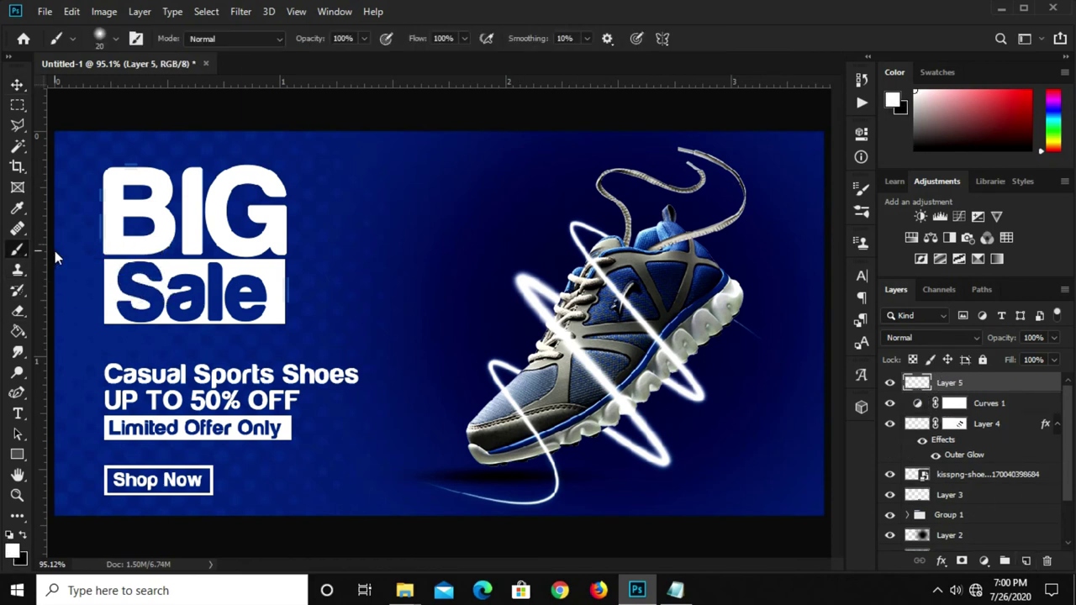
# Step: Paint a white glow above the sneaker with a 300 px soft round brush
pyautogui.click(114, 40)
pyautogui.click(34, 162)
pyautogui.click(578, 79)
pyautogui.press(']')
pyautogui.press(']')
pyautogui.press(']')
pyautogui.press(']')
pyautogui.press(']')
pyautogui.press(']')
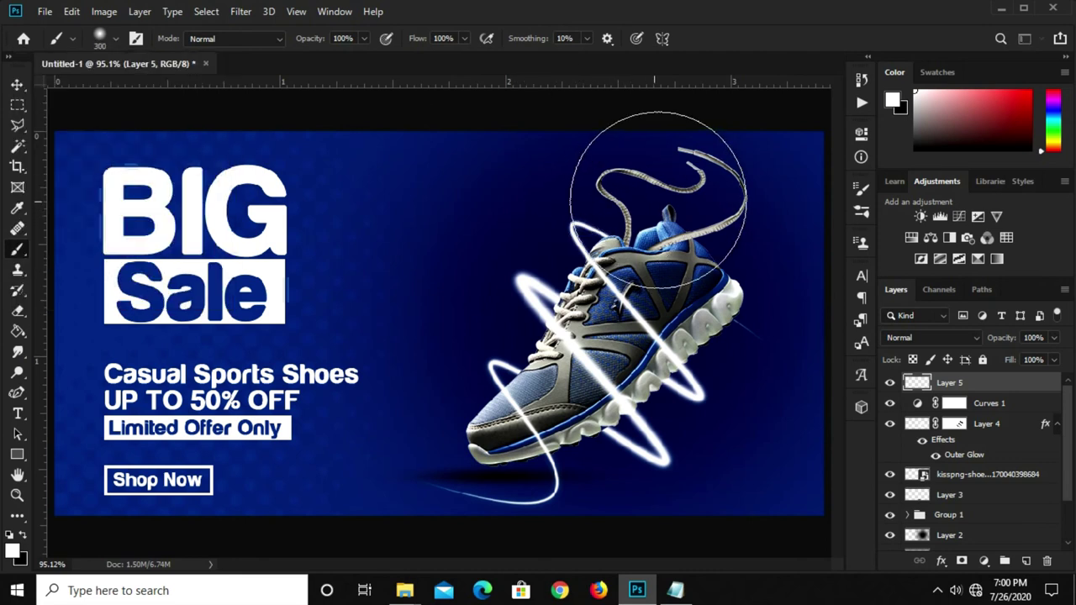
pyautogui.click(13, 550)
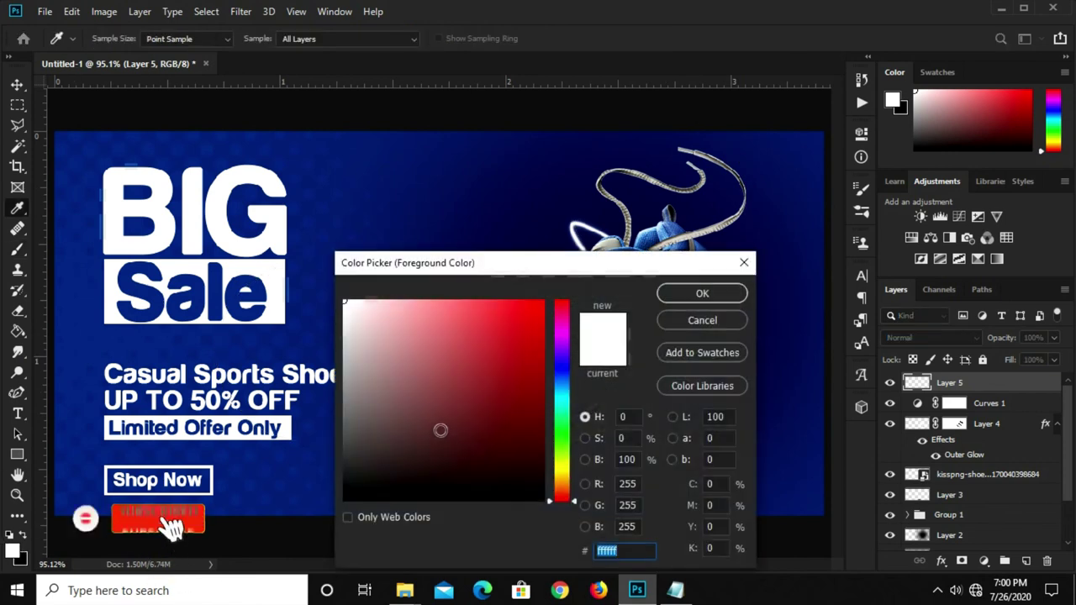
pyautogui.press('Return')
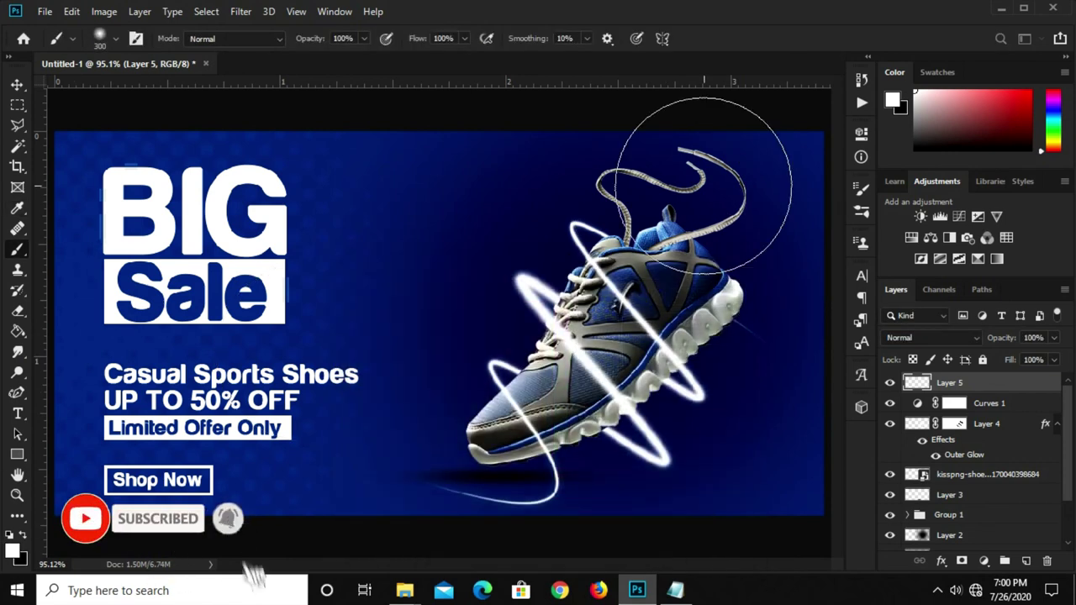
pyautogui.click(673, 181)
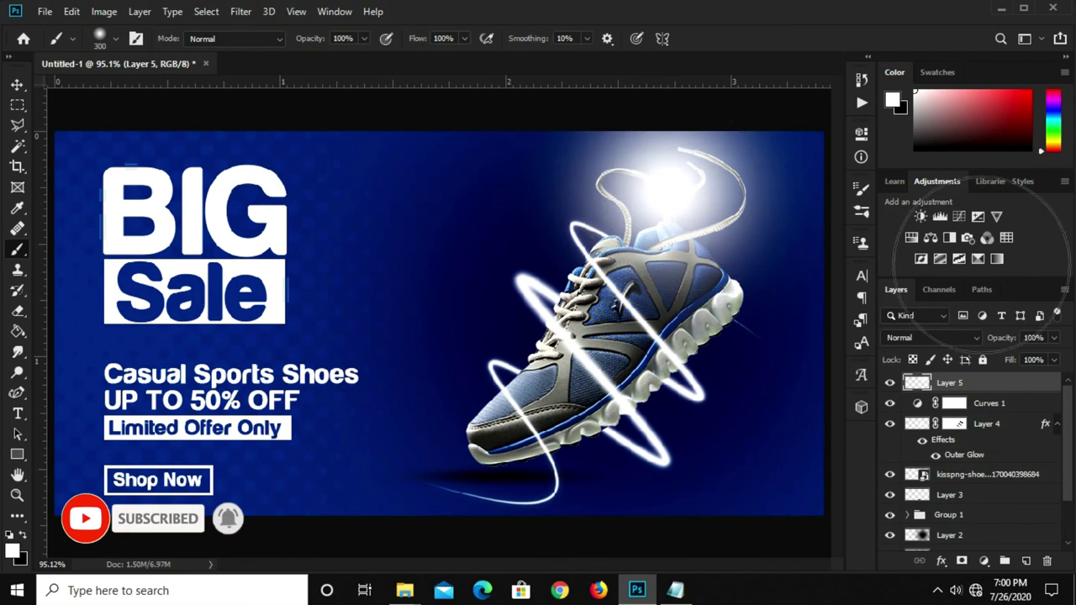
# Step: Set Layer 5's blend mode to Overlay
pyautogui.click(912, 338)
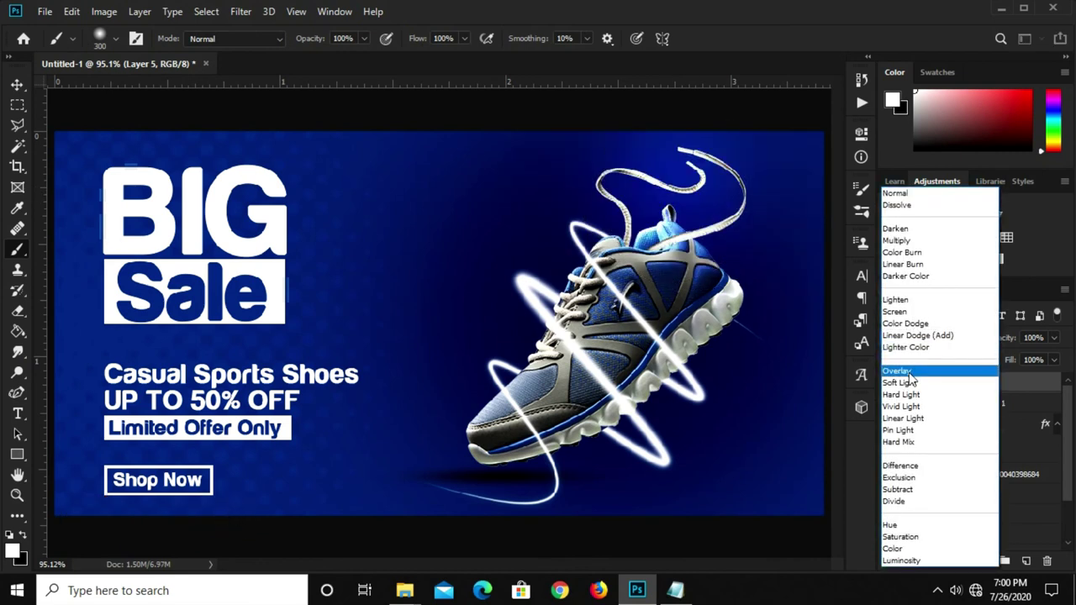
pyautogui.click(909, 374)
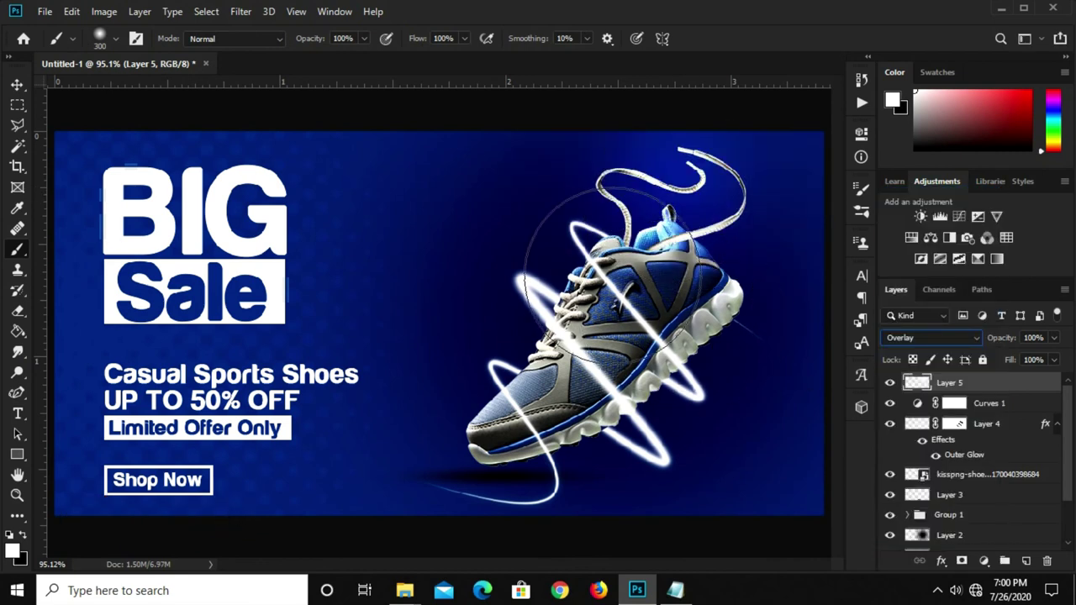
pyautogui.click(18, 86)
# Step: Enlarge the glow on Layer 5 toward the lower left with Free Transform
pyautogui.click(110, 89)
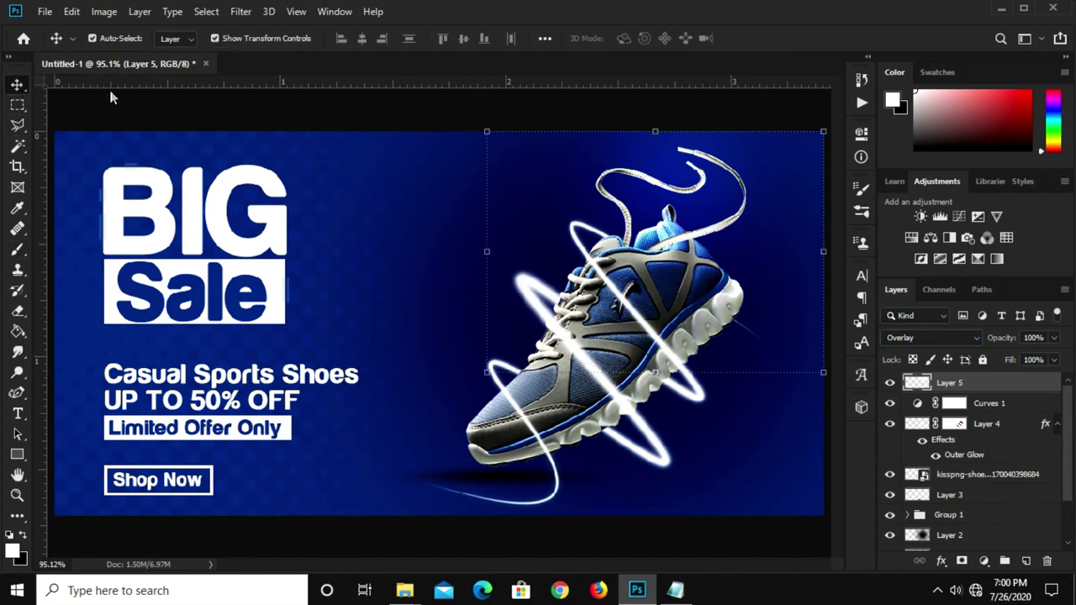
pyautogui.press('ctrl')
pyautogui.hotkey('ctrl', 't')
pyautogui.moveTo(486, 371); pyautogui.dragTo(443, 407)
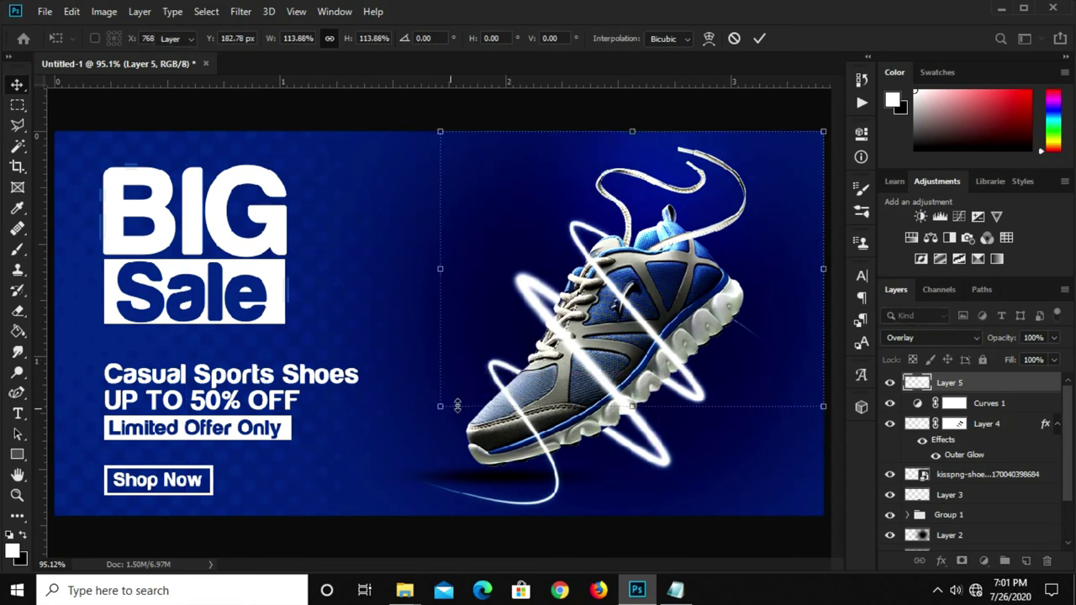
pyautogui.press('Return')
# Step: Duplicate the glow layer, then move, rotate and scale up the copy
pyautogui.hotkey('ctrl', 'j')
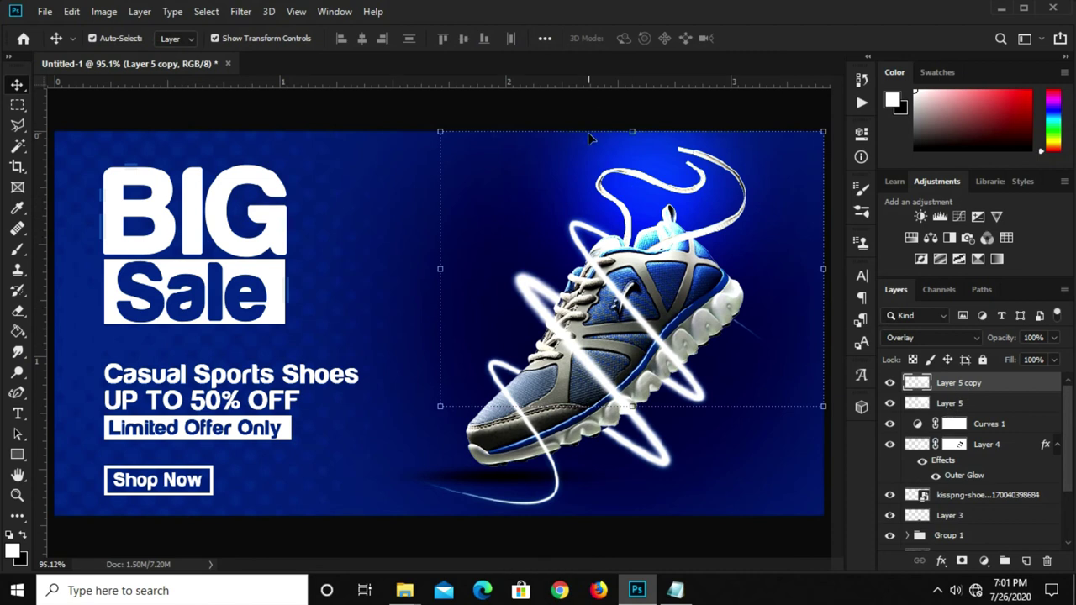
pyautogui.hotkey('ctrl', 't')
pyautogui.moveTo(618, 207); pyautogui.dragTo(551, 250)
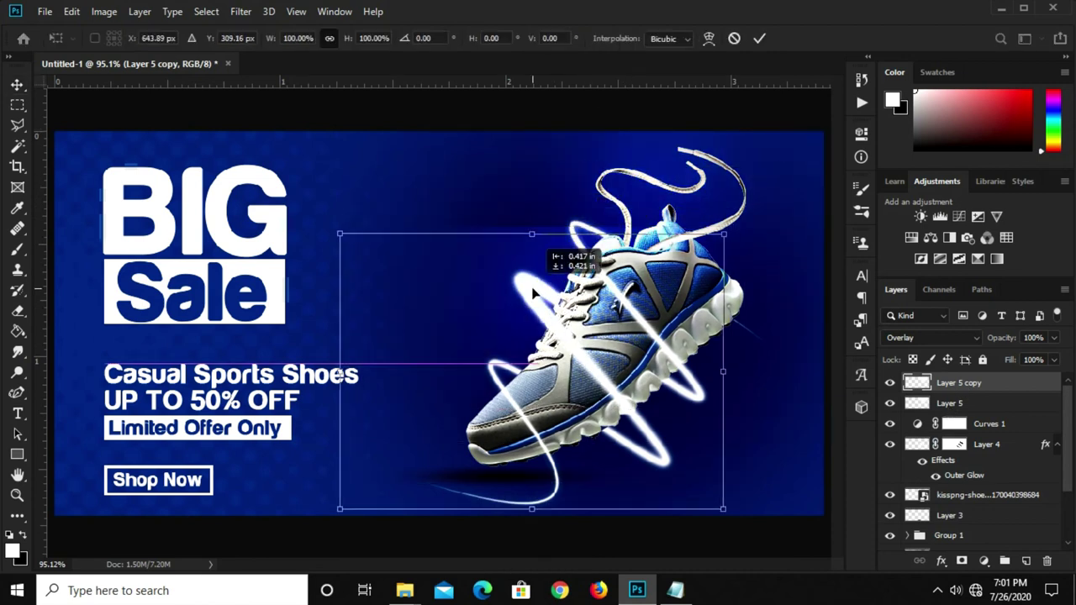
pyautogui.moveTo(420, 204)
pyautogui.mouseDown()
pyautogui.moveTo(522, 450)
pyautogui.moveTo(578, 448)
pyautogui.moveTo(552, 441)
pyautogui.mouseUp()
pyautogui.moveTo(520, 505)
pyautogui.mouseDown()
pyautogui.moveTo(521, 521)
pyautogui.moveTo(497, 489)
pyautogui.mouseUp()
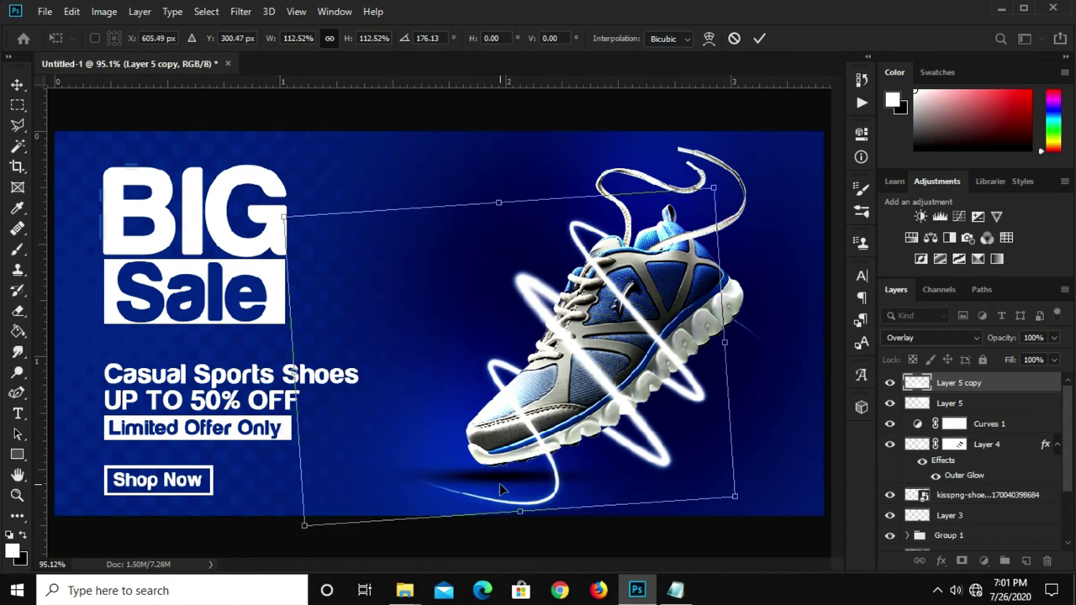
pyautogui.press('Return')
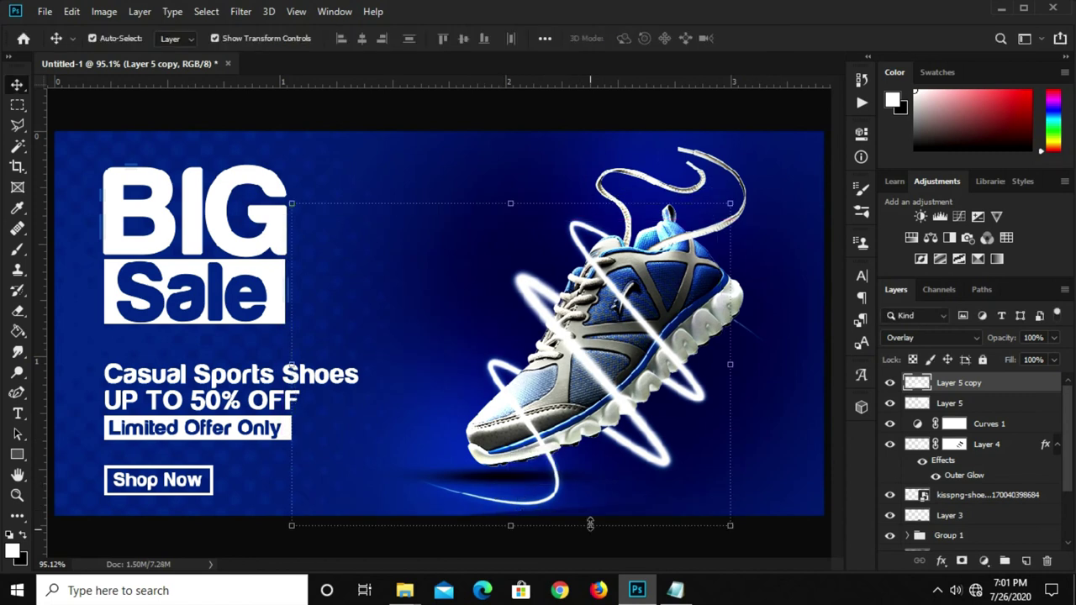
pyautogui.moveTo(728, 527); pyautogui.dragTo(791, 531)
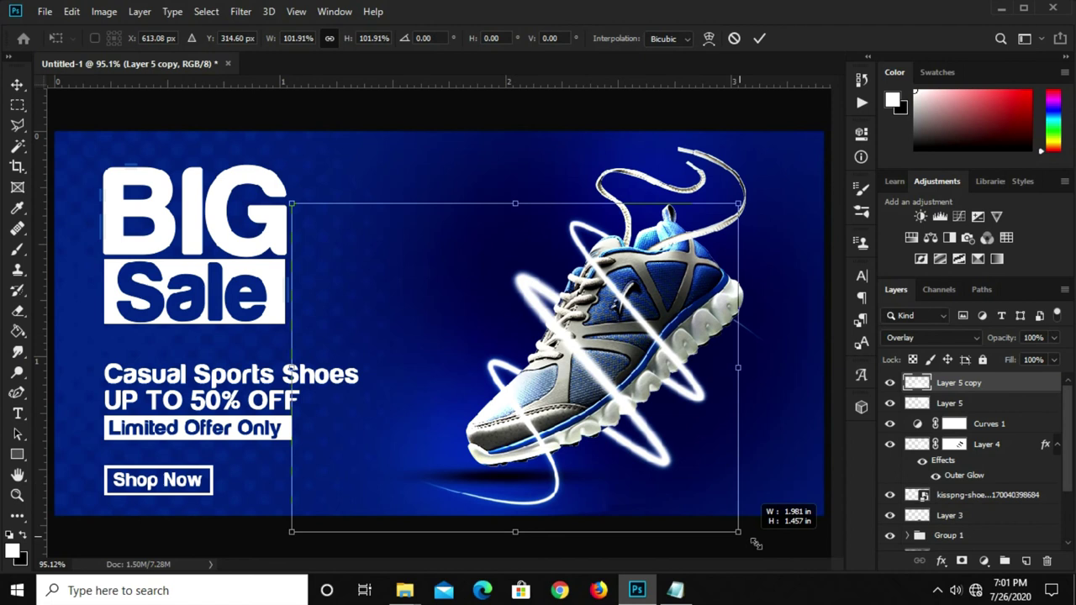
pyautogui.moveTo(476, 478); pyautogui.dragTo(481, 462)
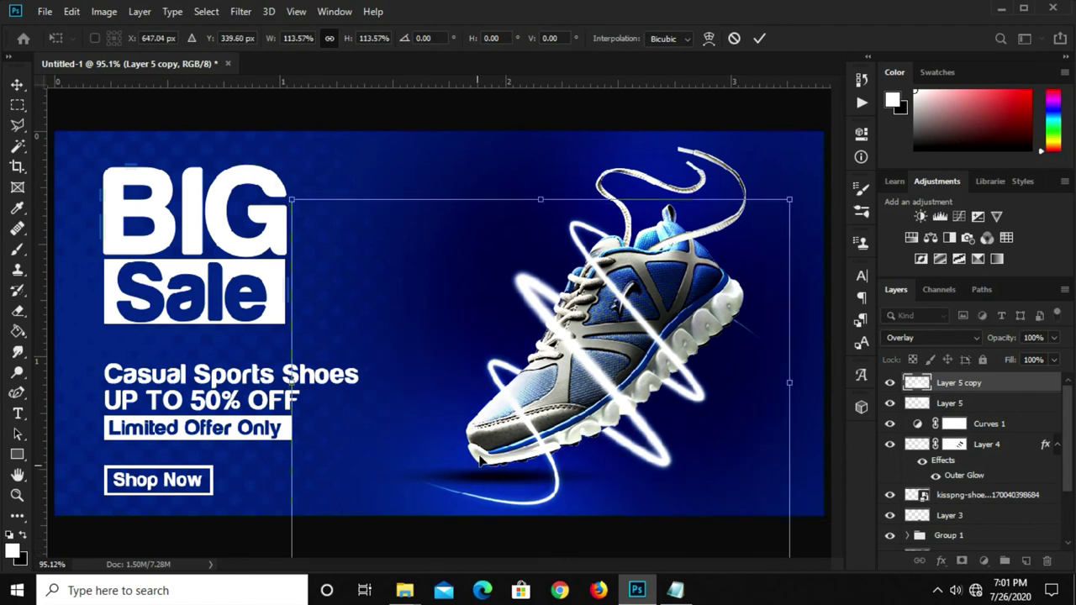
pyautogui.press('Return')
# Step: Move Curves 1 to the top of the layers and set Layer 5 opacity to 70%
pyautogui.click(555, 546)
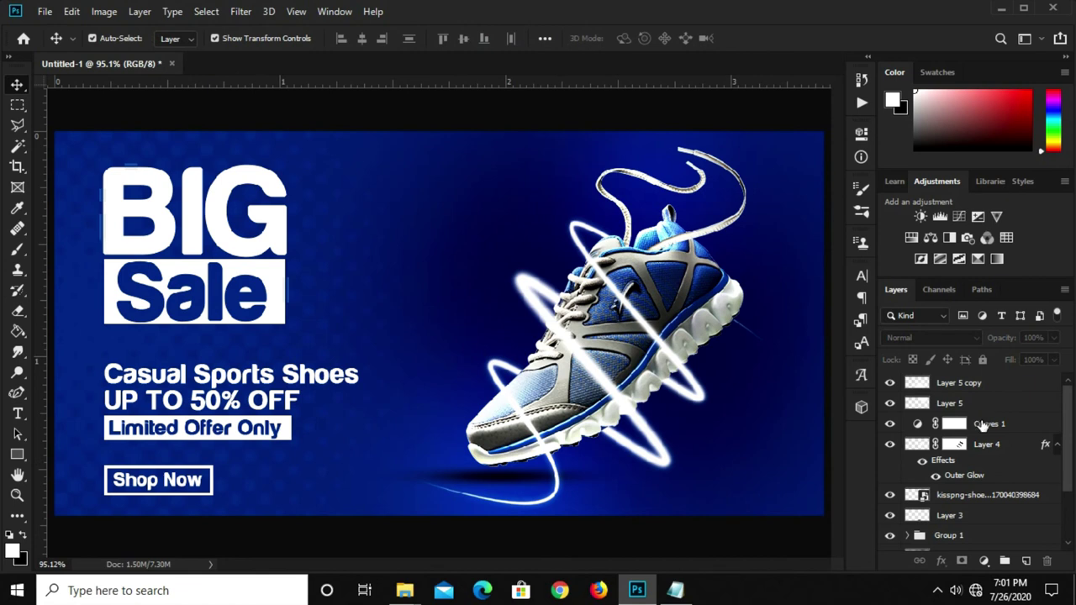
pyautogui.moveTo(983, 424); pyautogui.dragTo(981, 372)
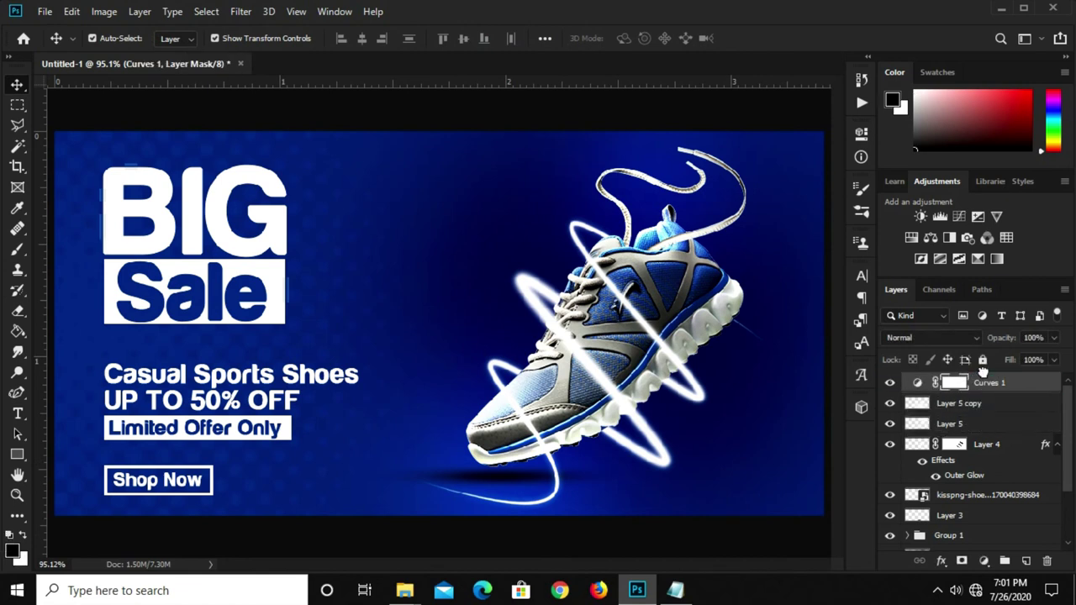
pyautogui.click(679, 171)
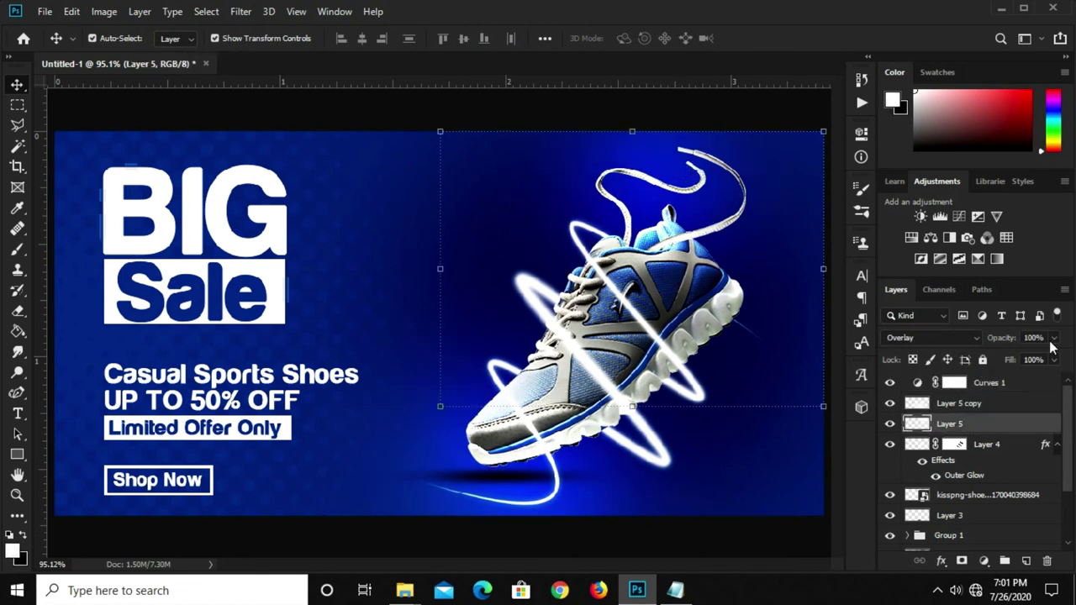
pyautogui.write('70')
# Step: Set Layer 5 copy's opacity to 55%
pyautogui.click(499, 463)
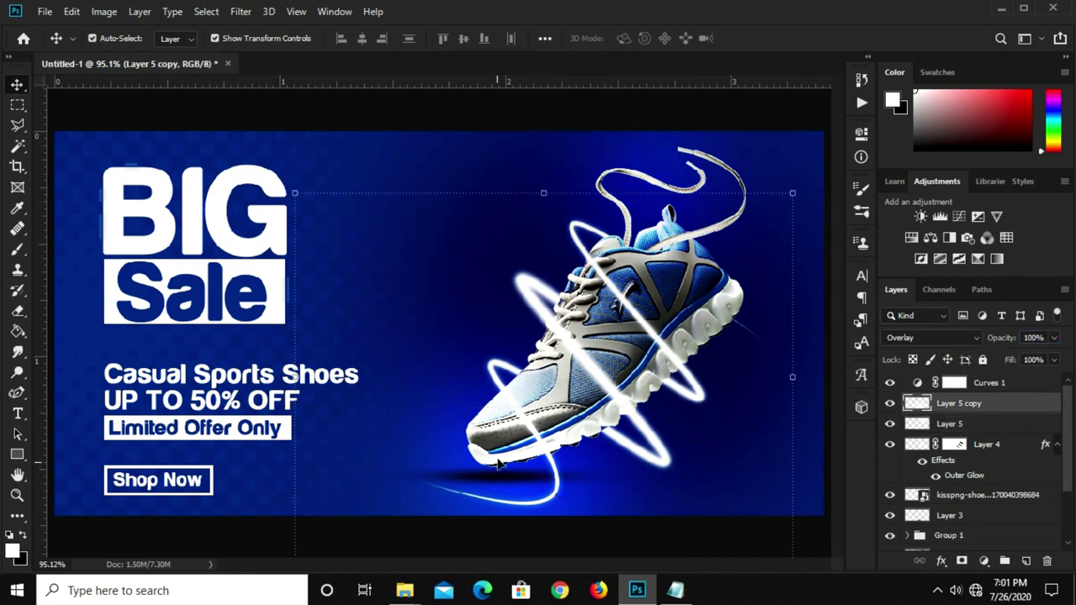
pyautogui.click(1026, 336)
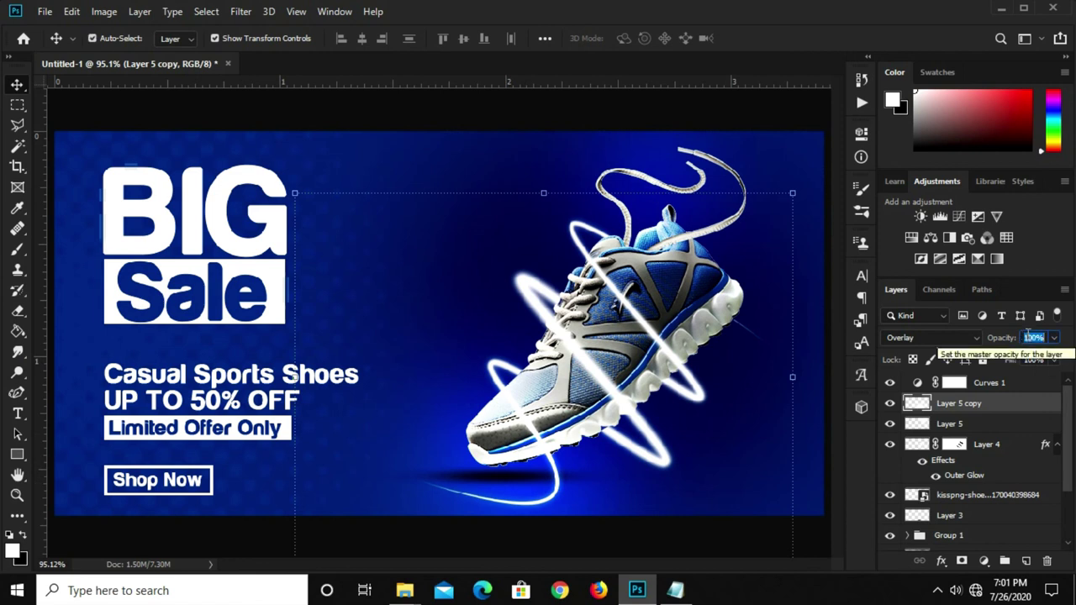
pyautogui.write('55')
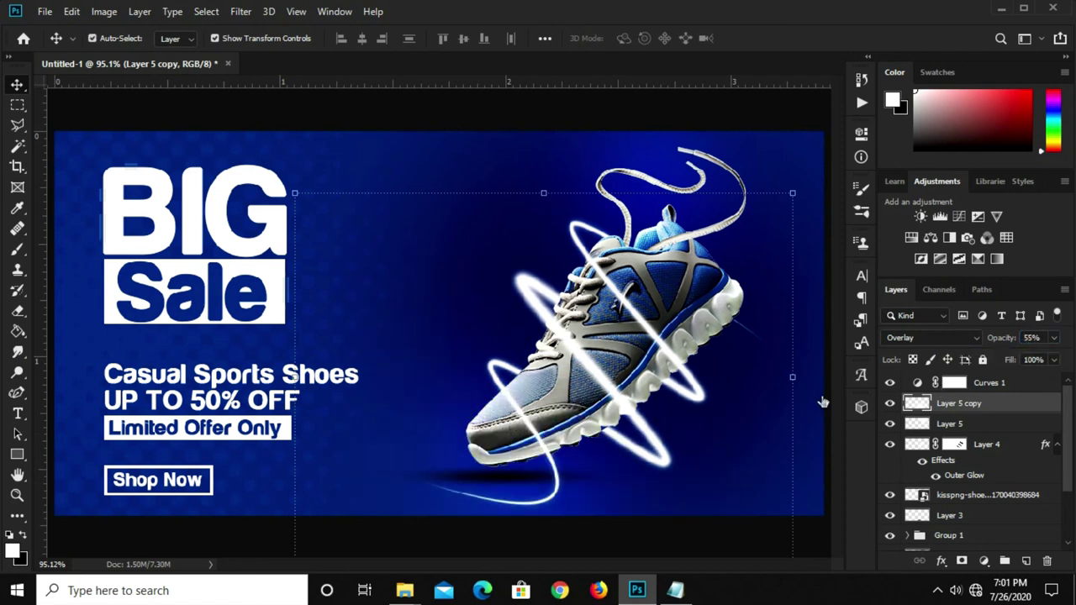
pyautogui.click(571, 546)
pyautogui.scroll(-1, 396, 502)
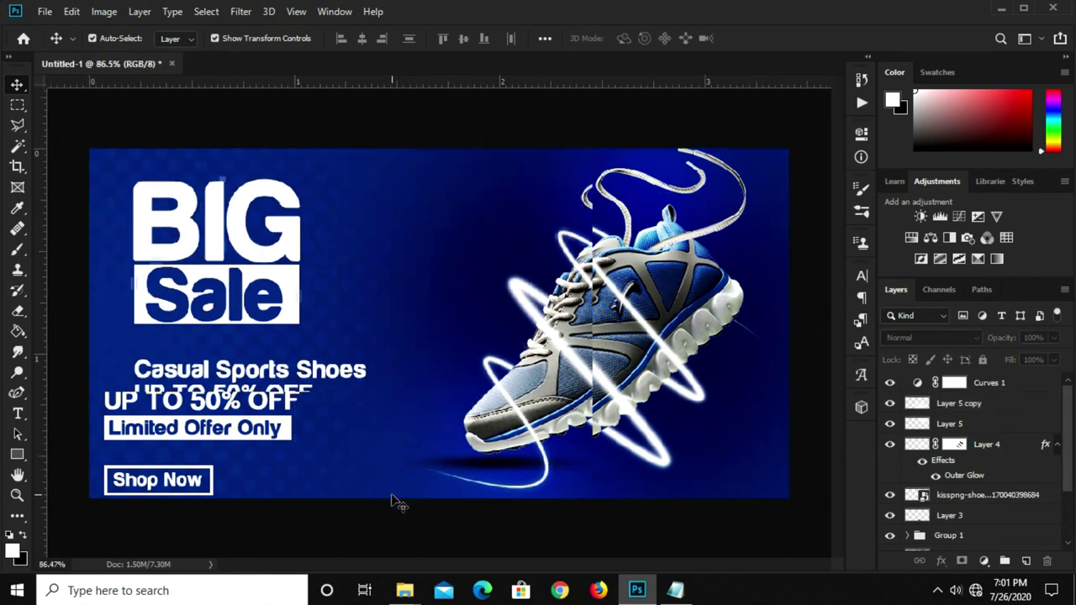
pyautogui.scroll(1, 396, 502)
pyautogui.scroll(-2, 973, 490)
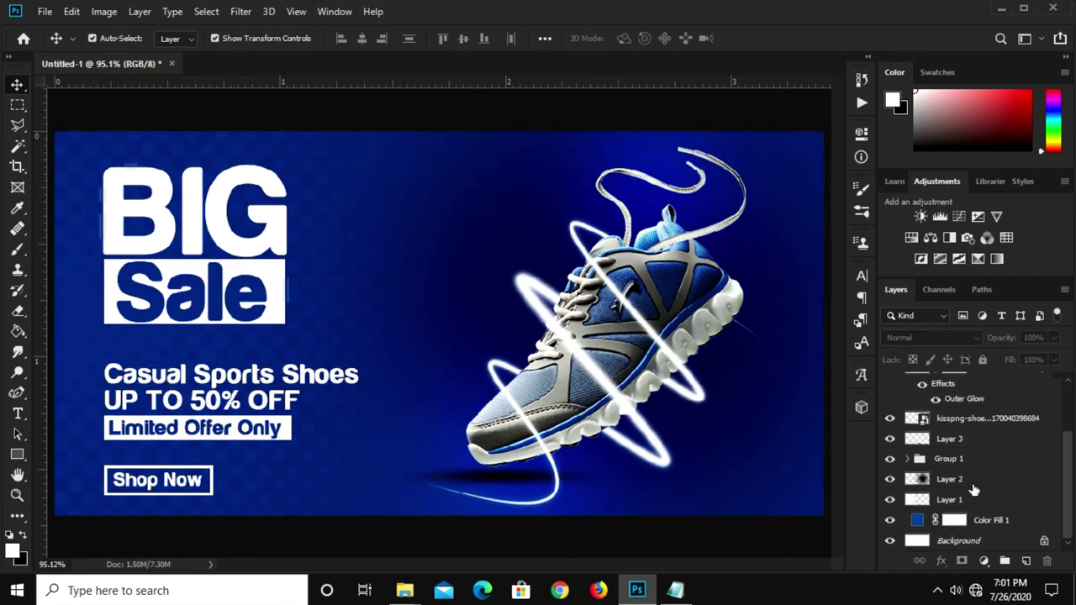
# Step: Add a new empty layer above Group 1 and pick the Brush tool
pyautogui.click(975, 459)
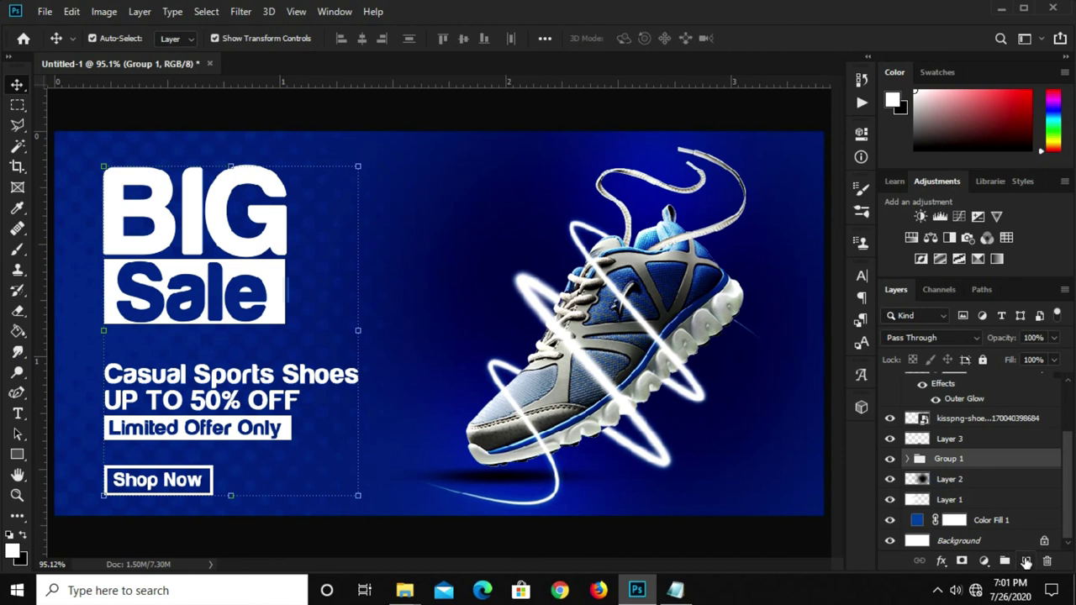
pyautogui.click(1025, 562)
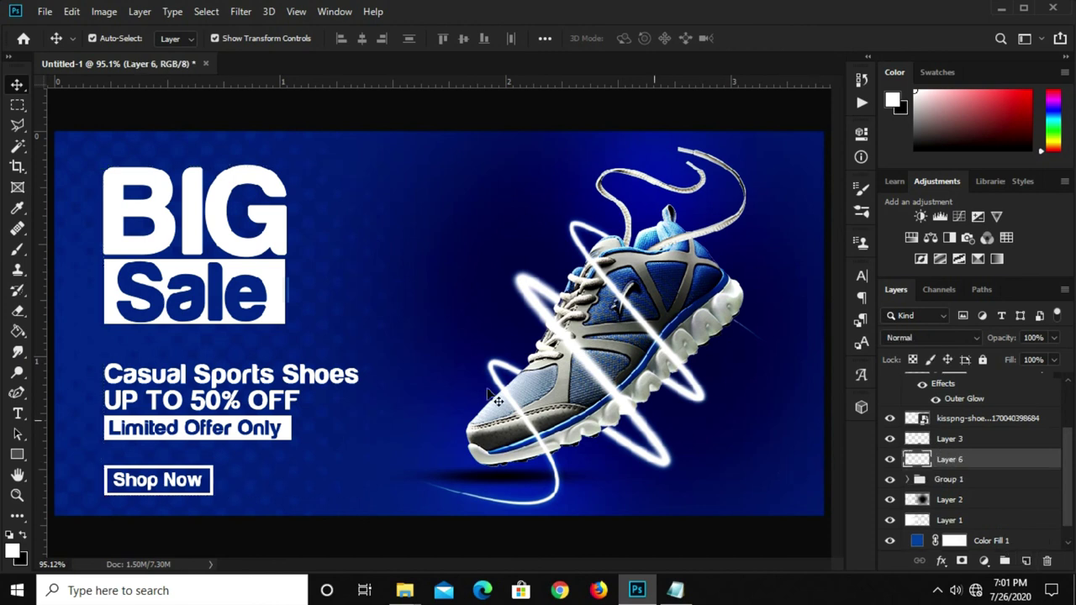
pyautogui.click(17, 250)
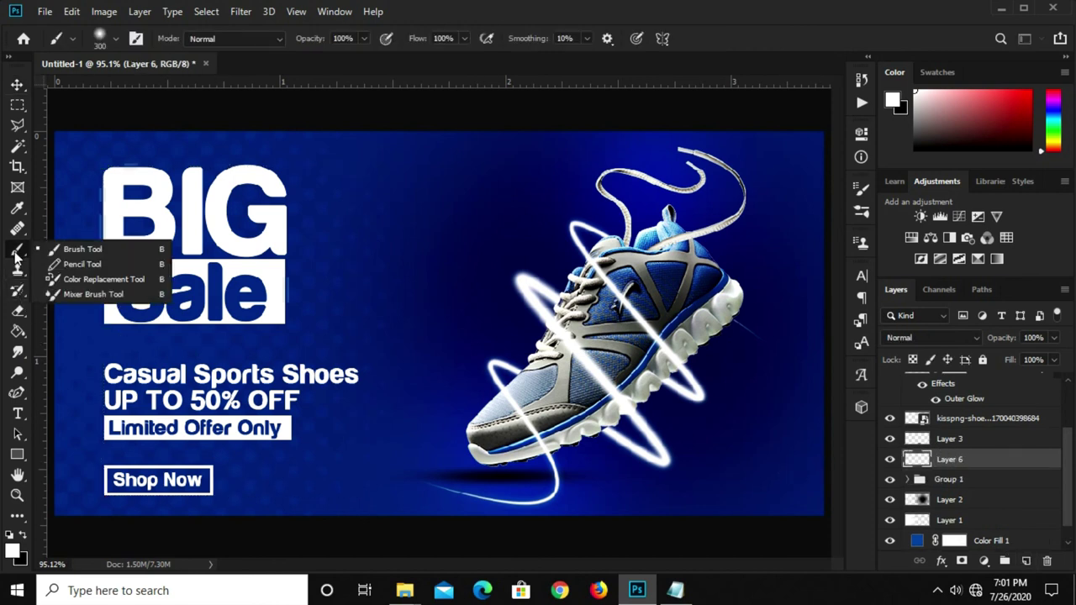
pyautogui.click(72, 252)
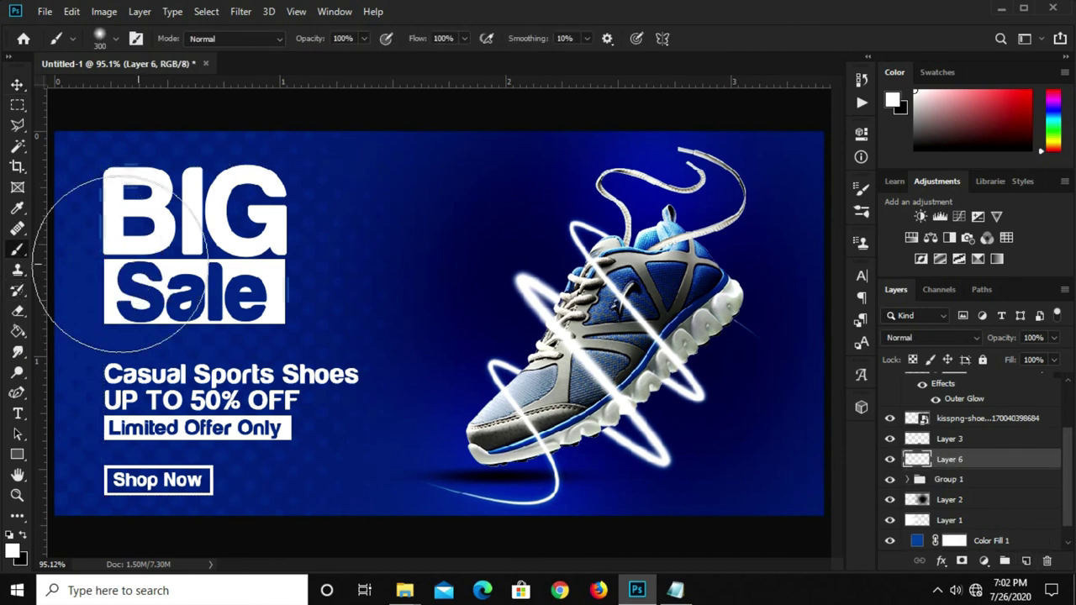
# Step: Choose the wavy 2721 brush tip at 95 px
pyautogui.click(859, 191)
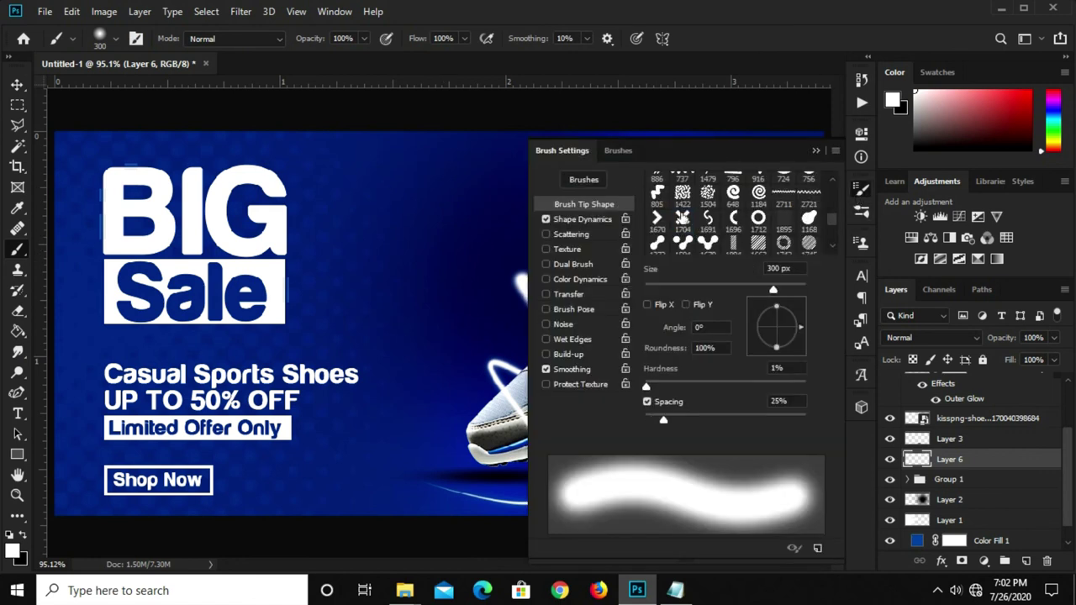
pyautogui.click(807, 197)
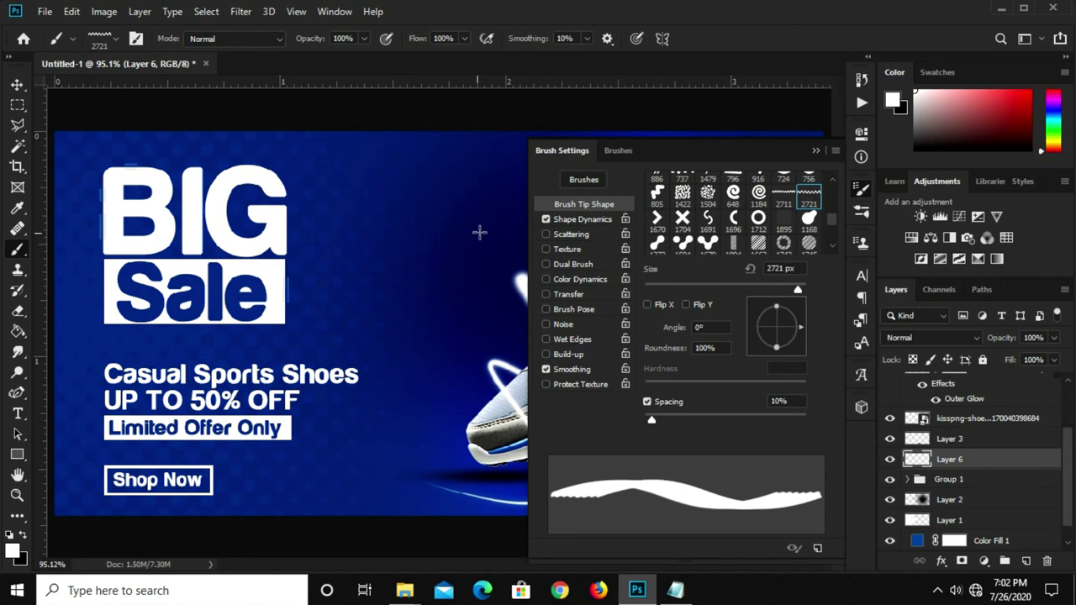
pyautogui.click(815, 151)
pyautogui.rightClick(534, 218)
pyautogui.doubleClick(693, 240)
pyautogui.write('95')
pyautogui.press('Return')
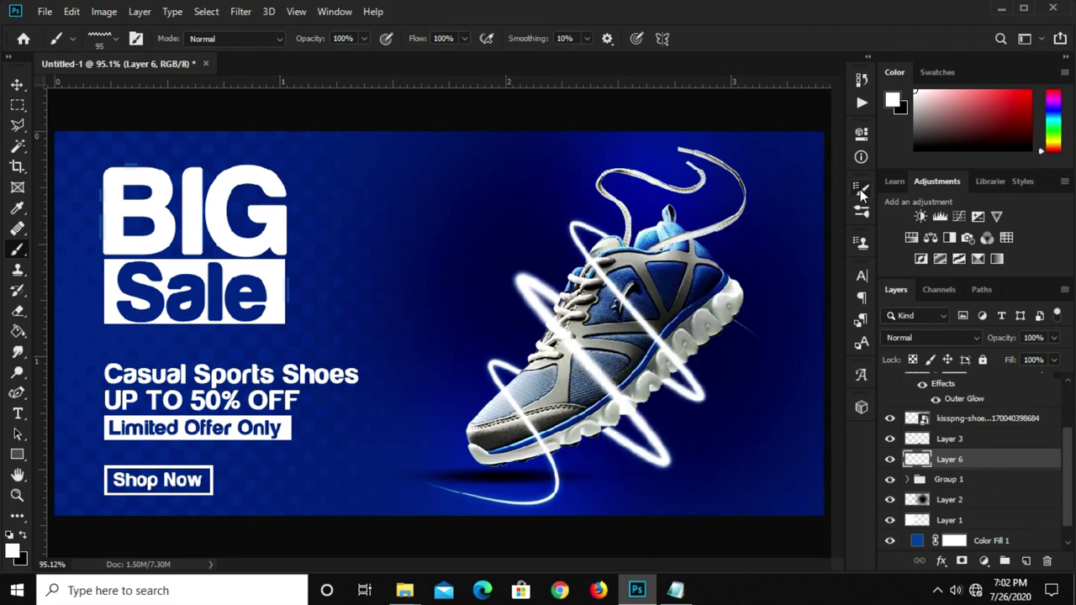
# Step: Switch to the wavy 2711 brush tip at 114 px
pyautogui.click(860, 211)
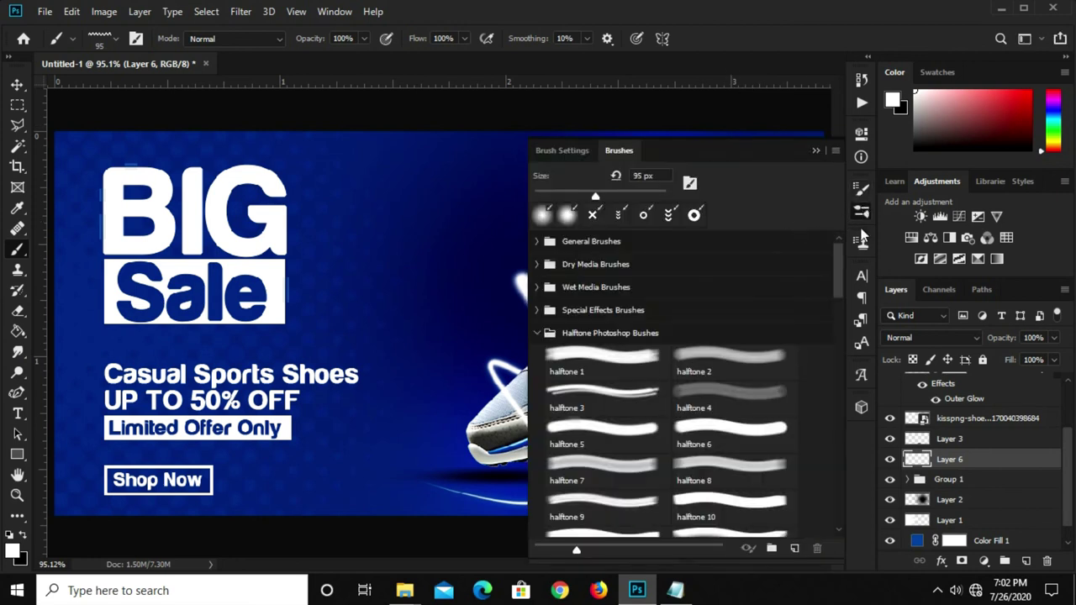
pyautogui.click(858, 192)
pyautogui.click(792, 202)
pyautogui.click(815, 151)
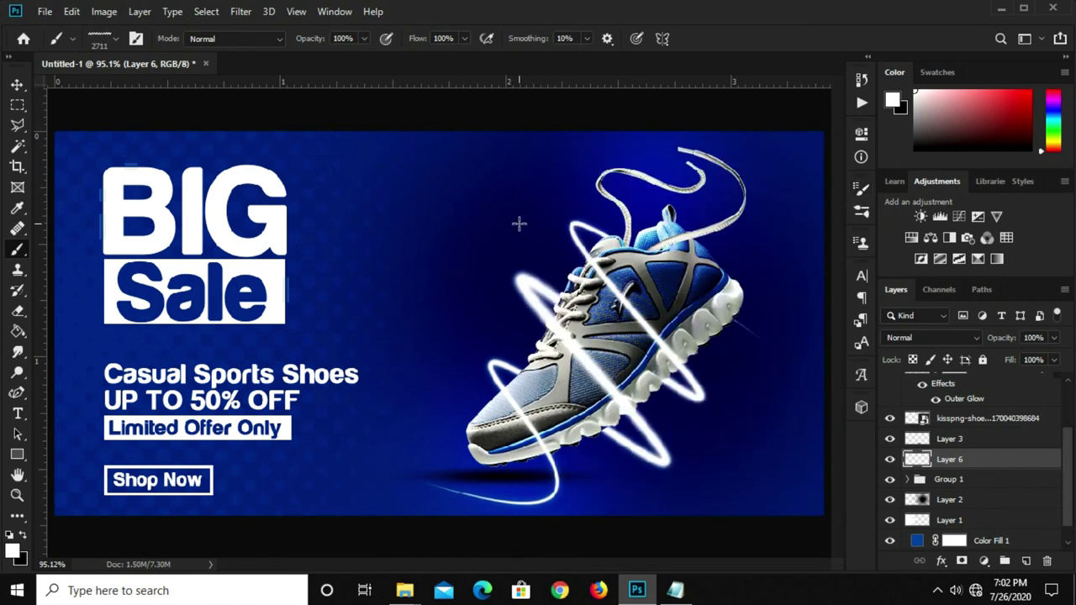
pyautogui.rightClick(519, 222)
pyautogui.click(653, 263)
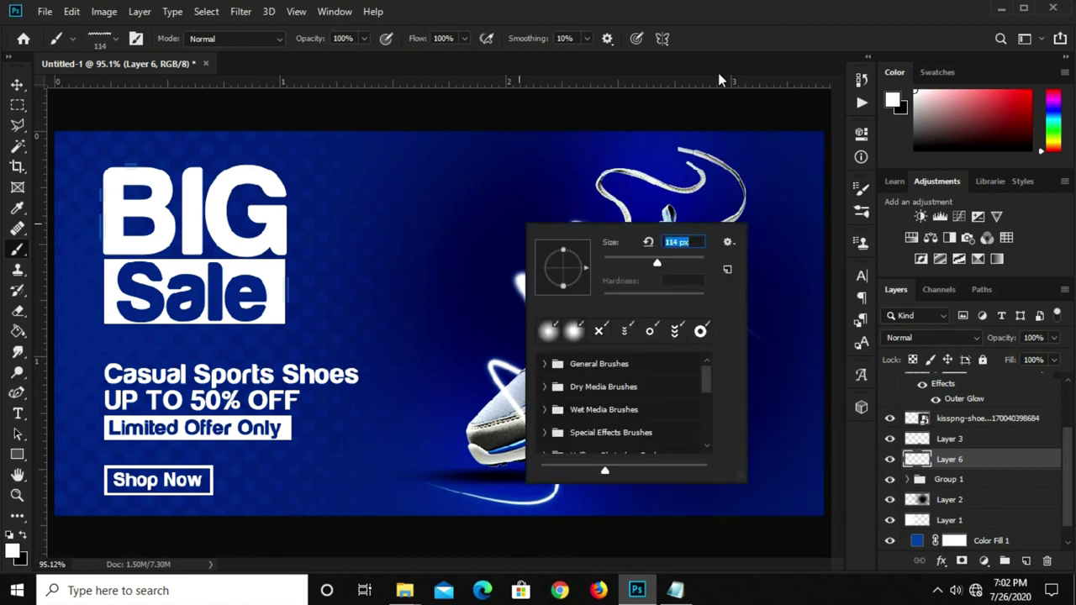
pyautogui.press('Return')
# Step: Stamp small wavy lines above 'Casual' and 'BIG' with a reduced brush size
pyautogui.press('[')
pyautogui.press('[')
pyautogui.press('[')
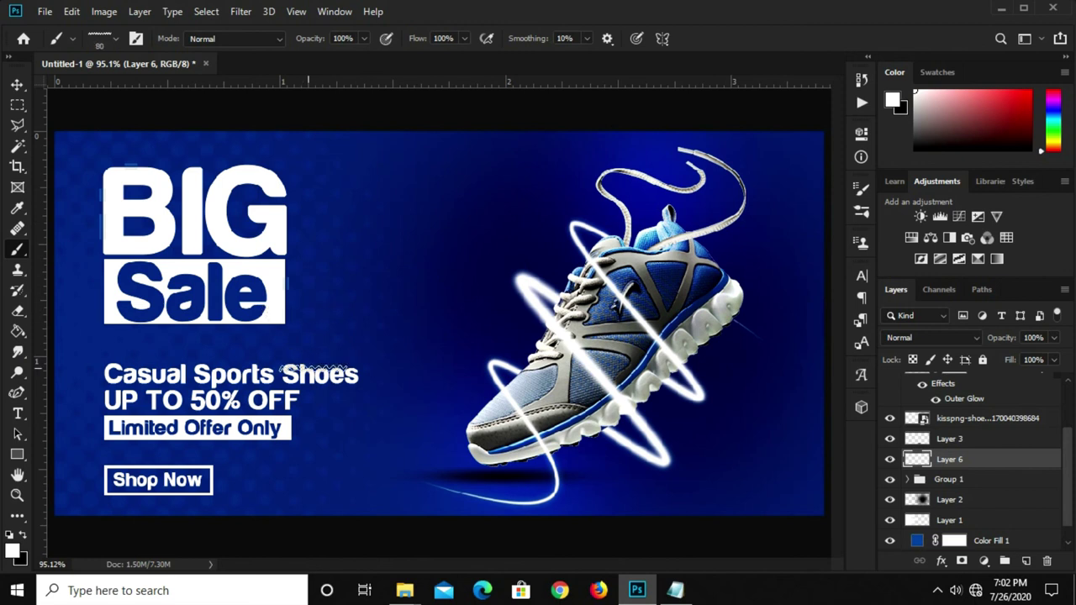
pyautogui.press('[')
pyautogui.click(133, 354)
pyautogui.press('[')
pyautogui.press('[')
pyautogui.click(205, 157)
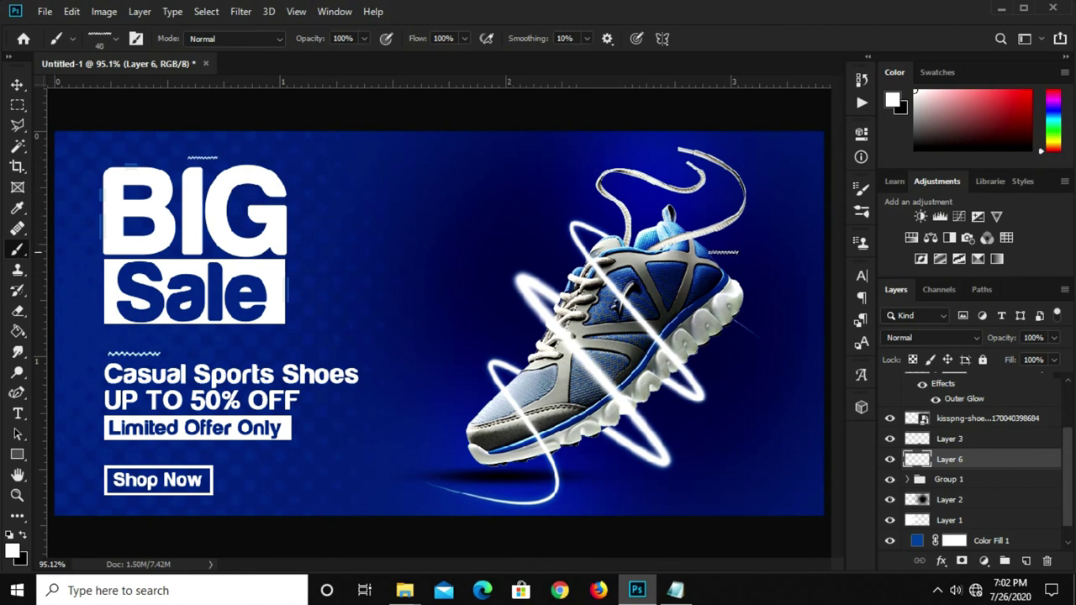
# Step: Choose the X-shaped 1704 brush tip and shrink it to 80 px or smaller
pyautogui.click(858, 190)
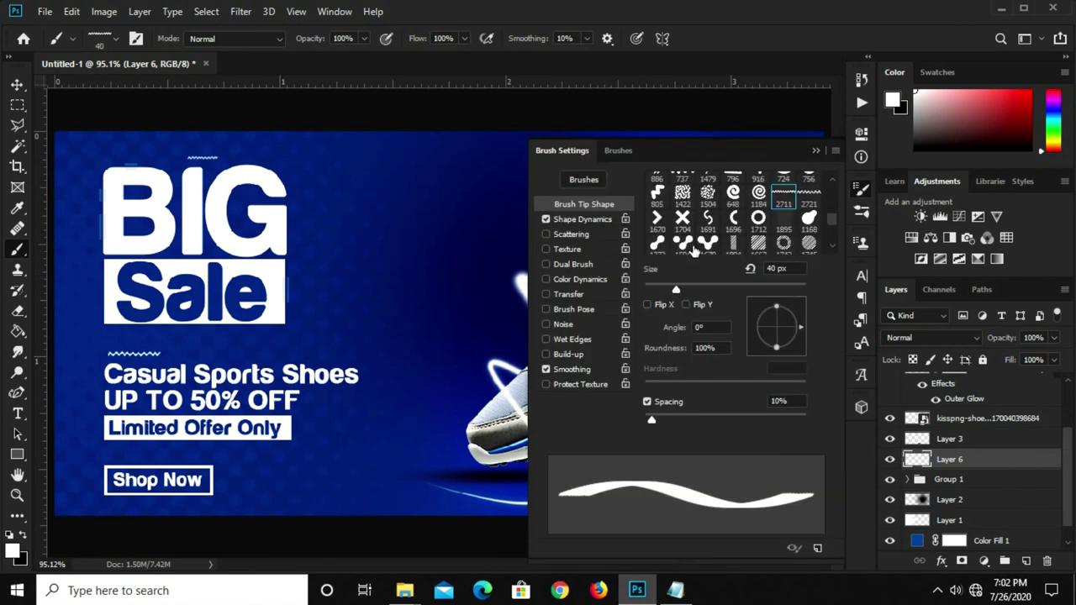
pyautogui.click(680, 220)
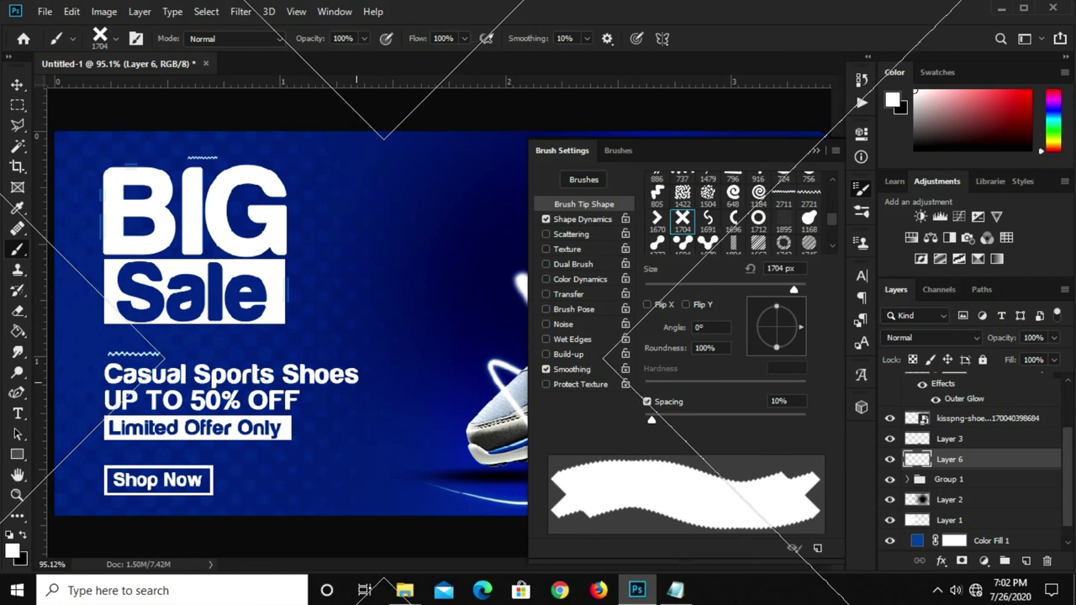
pyautogui.click(817, 152)
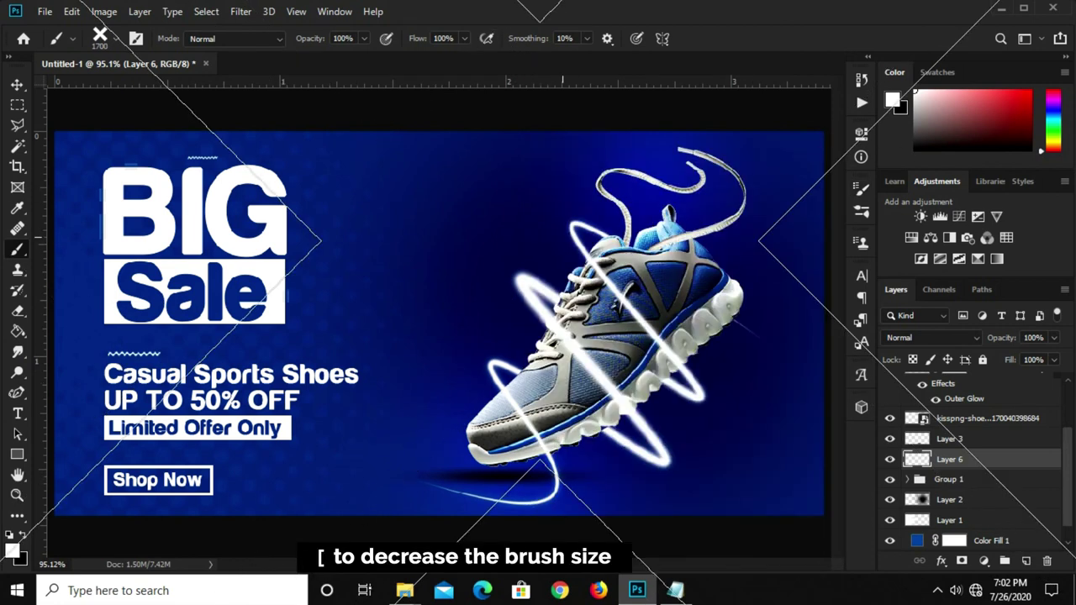
pyautogui.press('[')
pyautogui.press('[')
pyautogui.press('[')
pyautogui.press('[')
pyautogui.press('[')
pyautogui.press('[')
pyautogui.press('[')
pyautogui.press('[')
pyautogui.press('[')
pyautogui.press('[')
pyautogui.press('[')
pyautogui.press('[')
pyautogui.press('[')
pyautogui.press('[')
pyautogui.press('[')
pyautogui.press('[')
pyautogui.press('[')
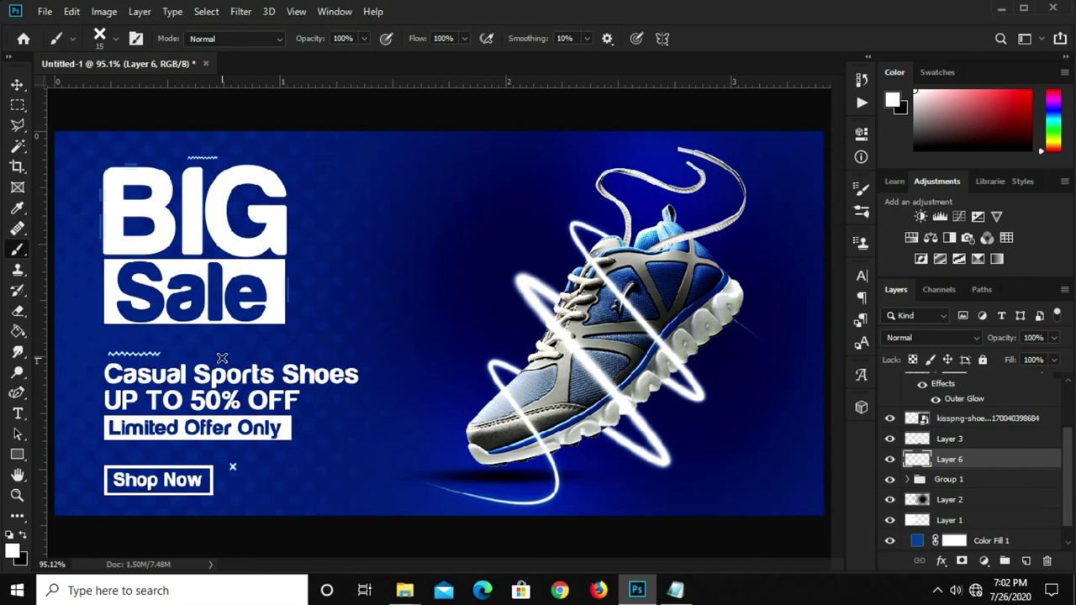
pyautogui.press('[')
pyautogui.click(17, 85)
pyautogui.click(202, 106)
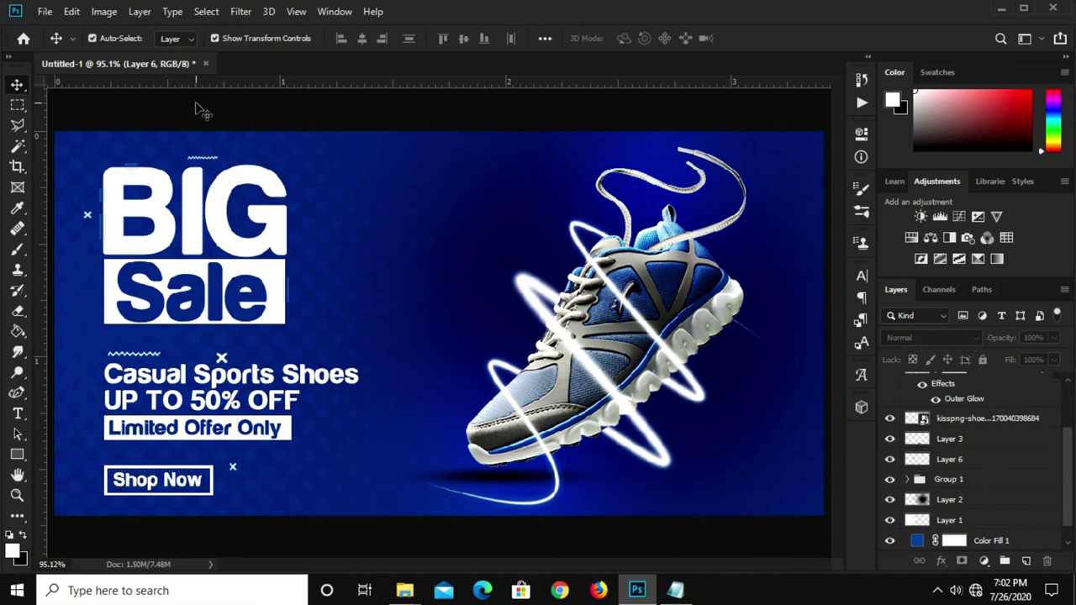
pyautogui.hotkey('ctrl', '-')
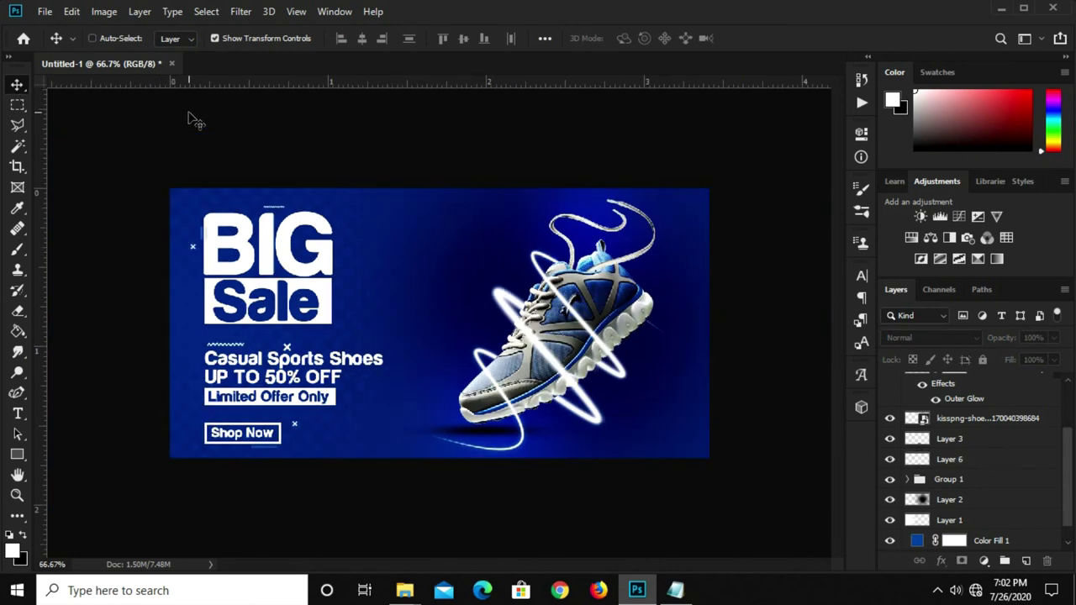
pyautogui.hotkey('ctrl', '0')
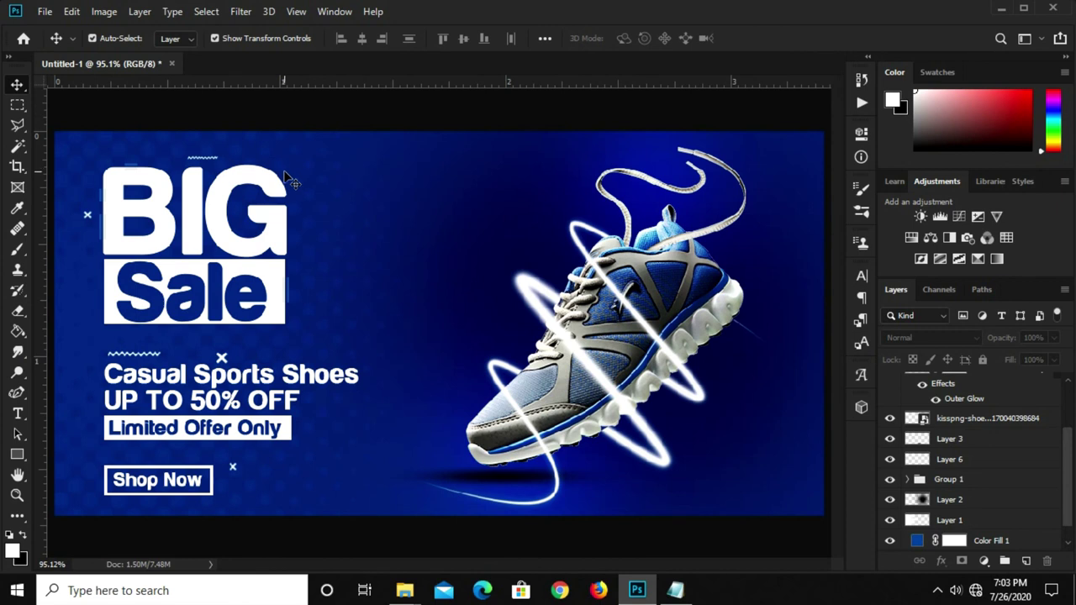
pyautogui.scroll(-1, 589, 390)
pyautogui.scroll(1, 586, 391)
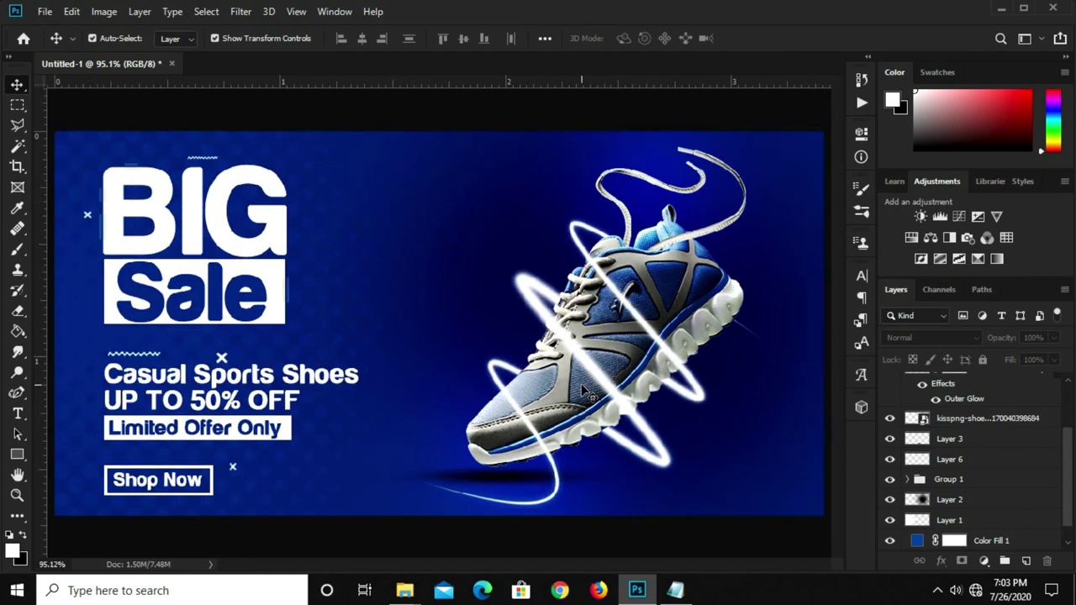